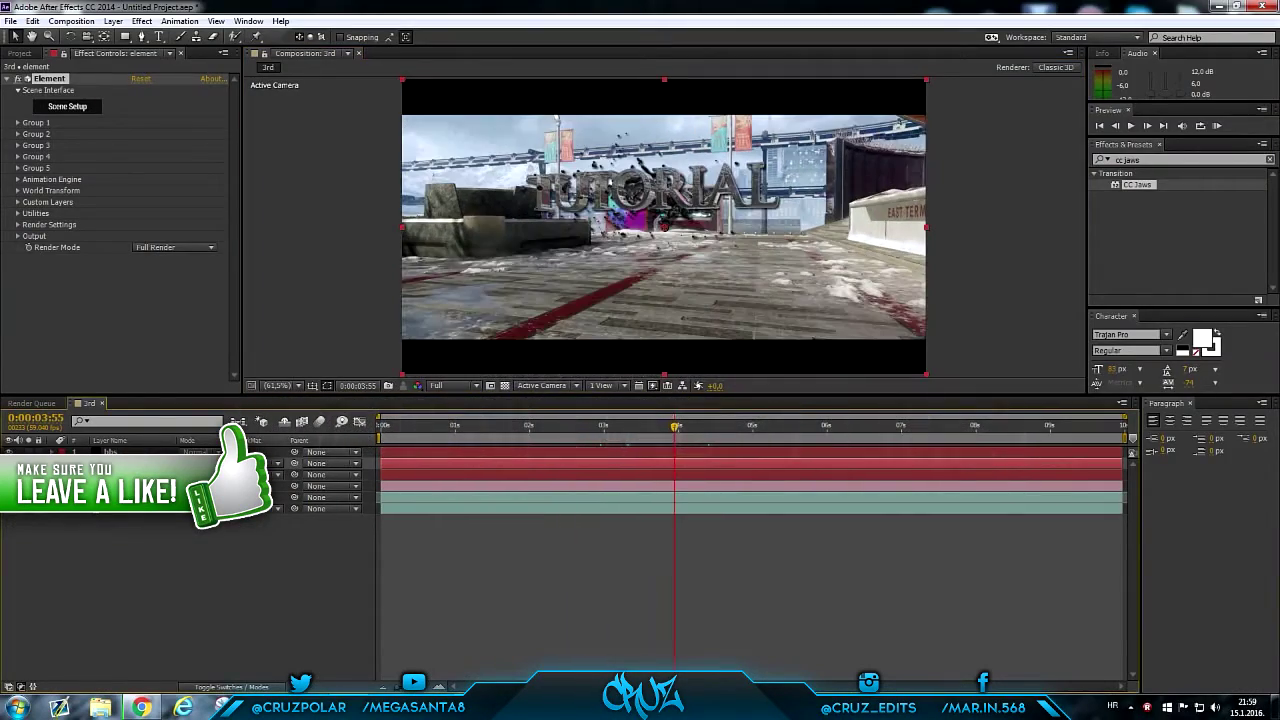
# Step: Zoom the comp preview in, then back to half size, to inspect the tracked TUTORIAL text
pyautogui.press('/')
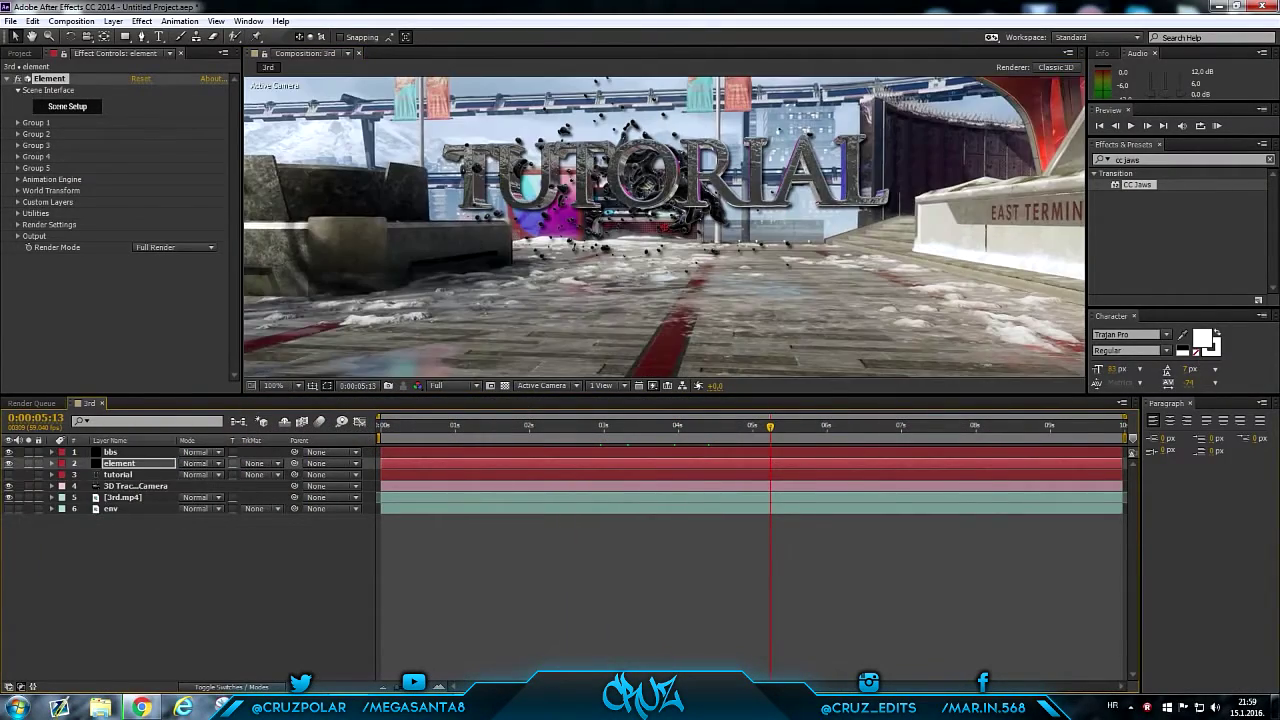
pyautogui.press('.')
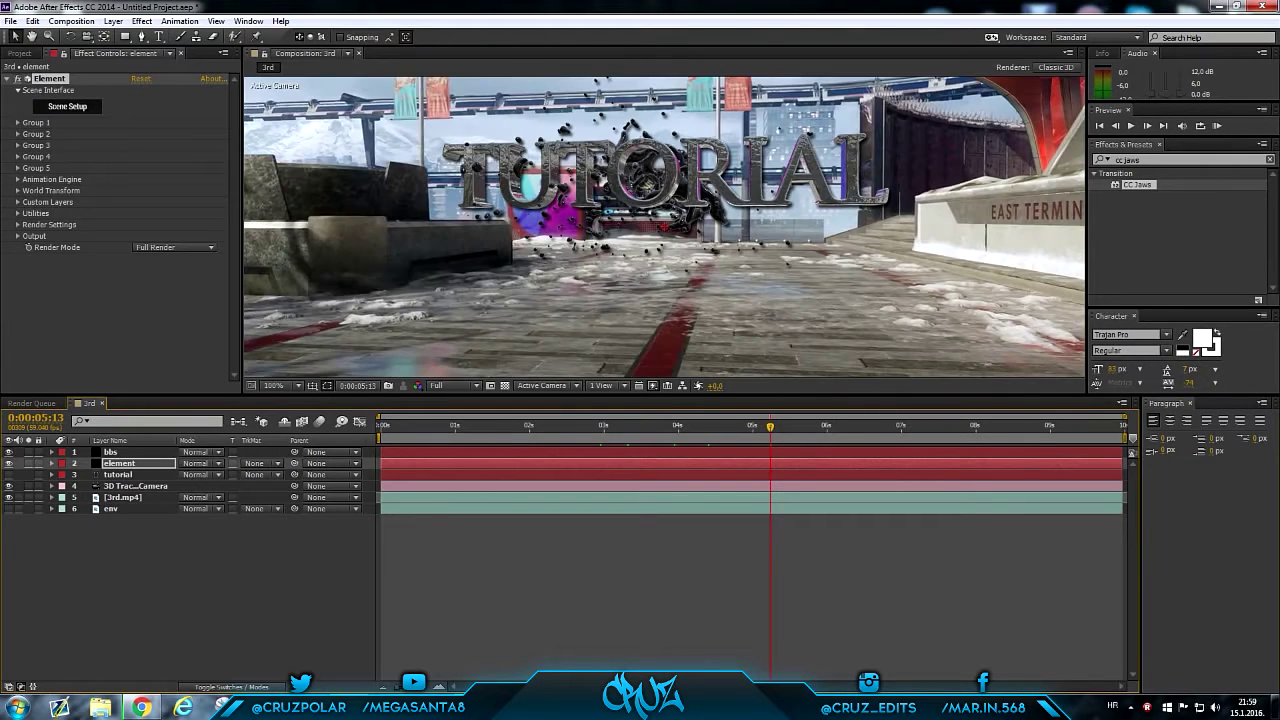
pyautogui.hotkey('ctrl', '5')
pyautogui.press(',')
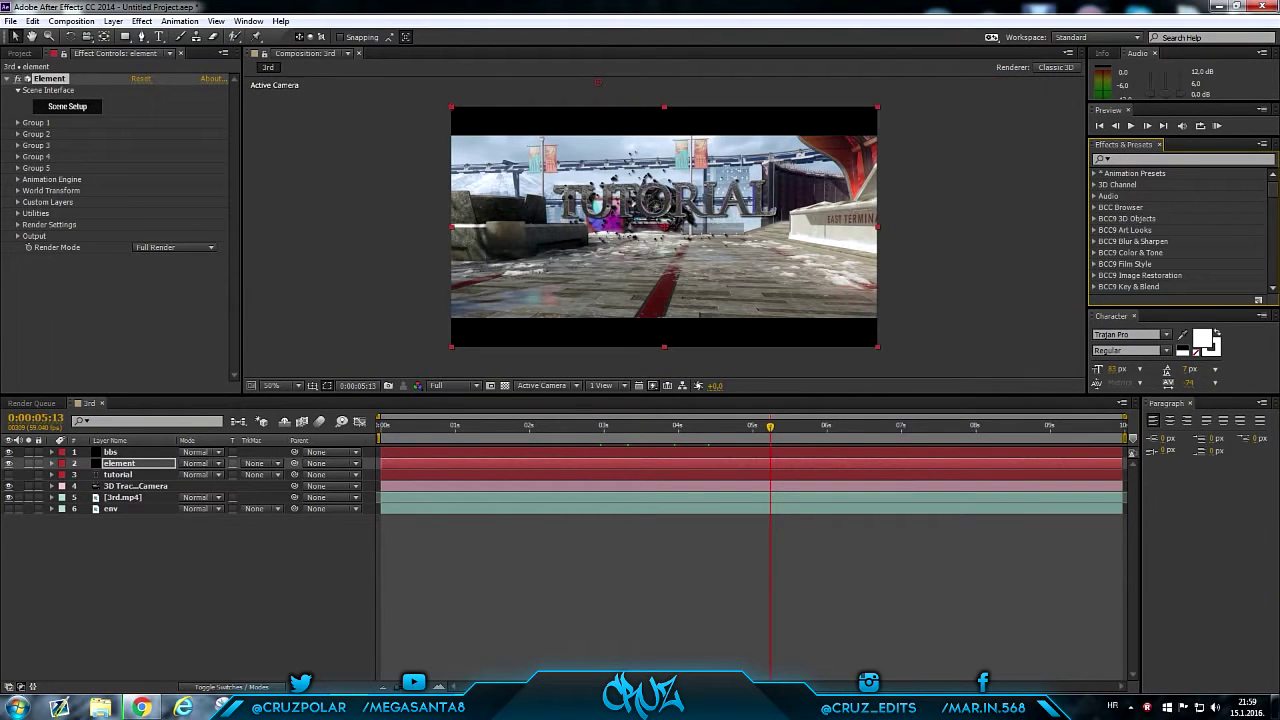
# Step: Delete the liquid_12 splash model in Element 3D Scene Setup, keeping only the TUTORIAL text
pyautogui.click(1217, 7)
pyautogui.click(67, 106)
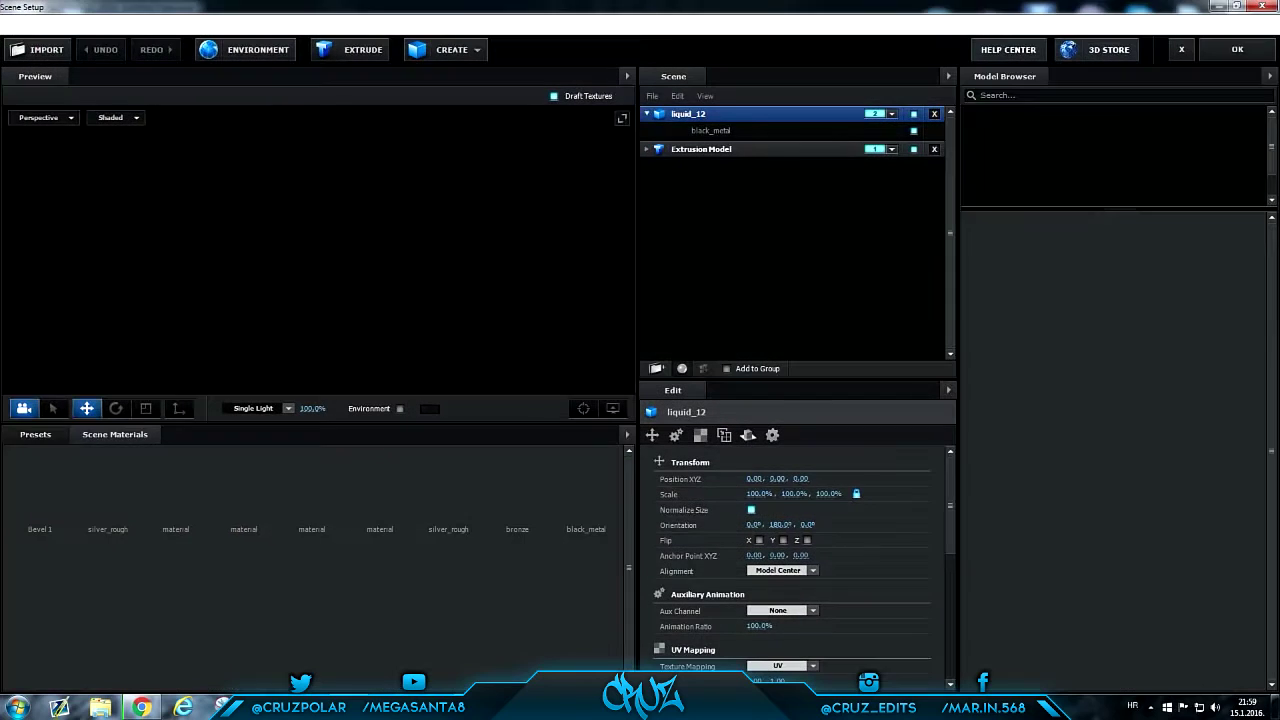
pyautogui.click(100, 49)
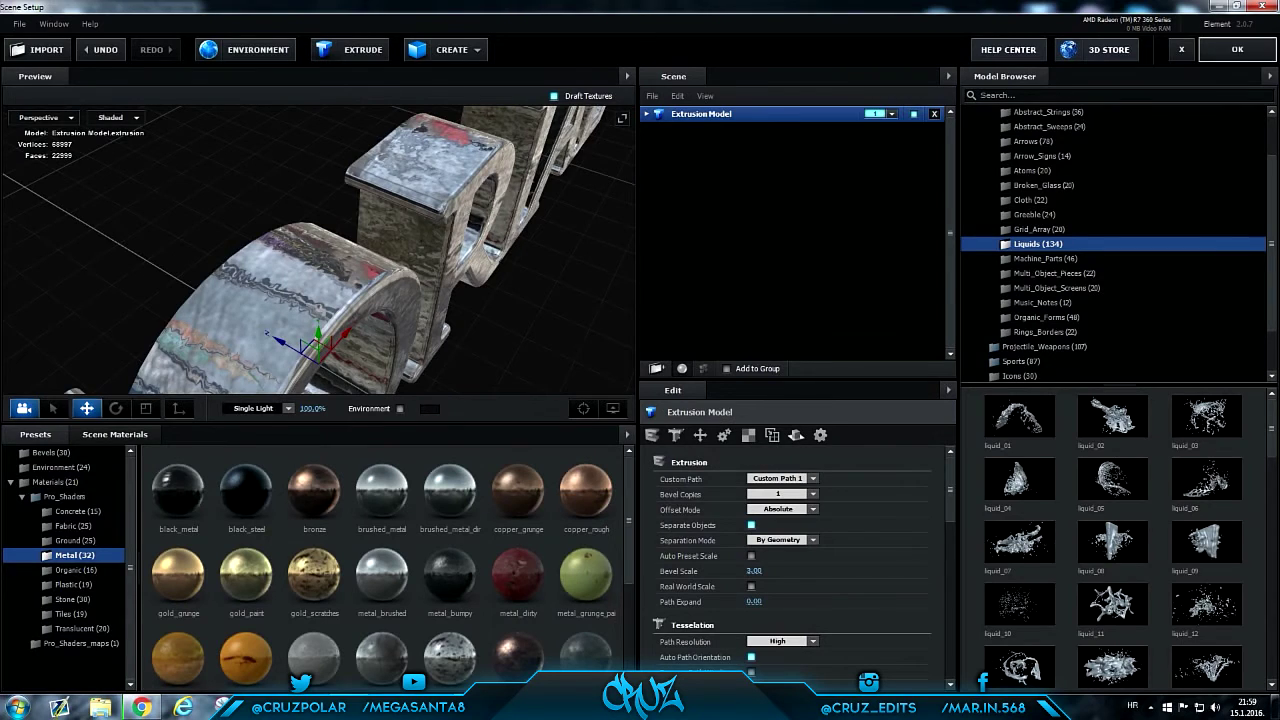
pyautogui.click(1237, 49)
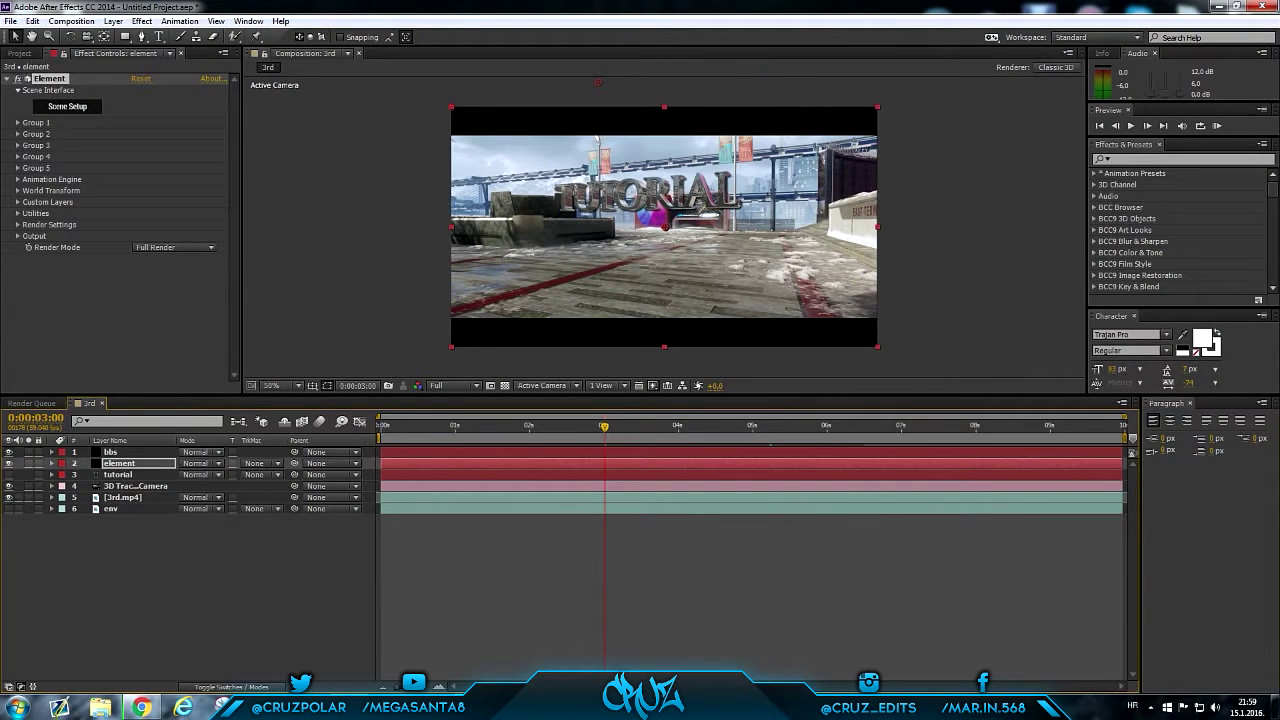
pyautogui.click(111, 508)
# Step: Delete the env layer and scrub from 1:50 to 5:06 to check the text's tracking
pyautogui.press('Delete')
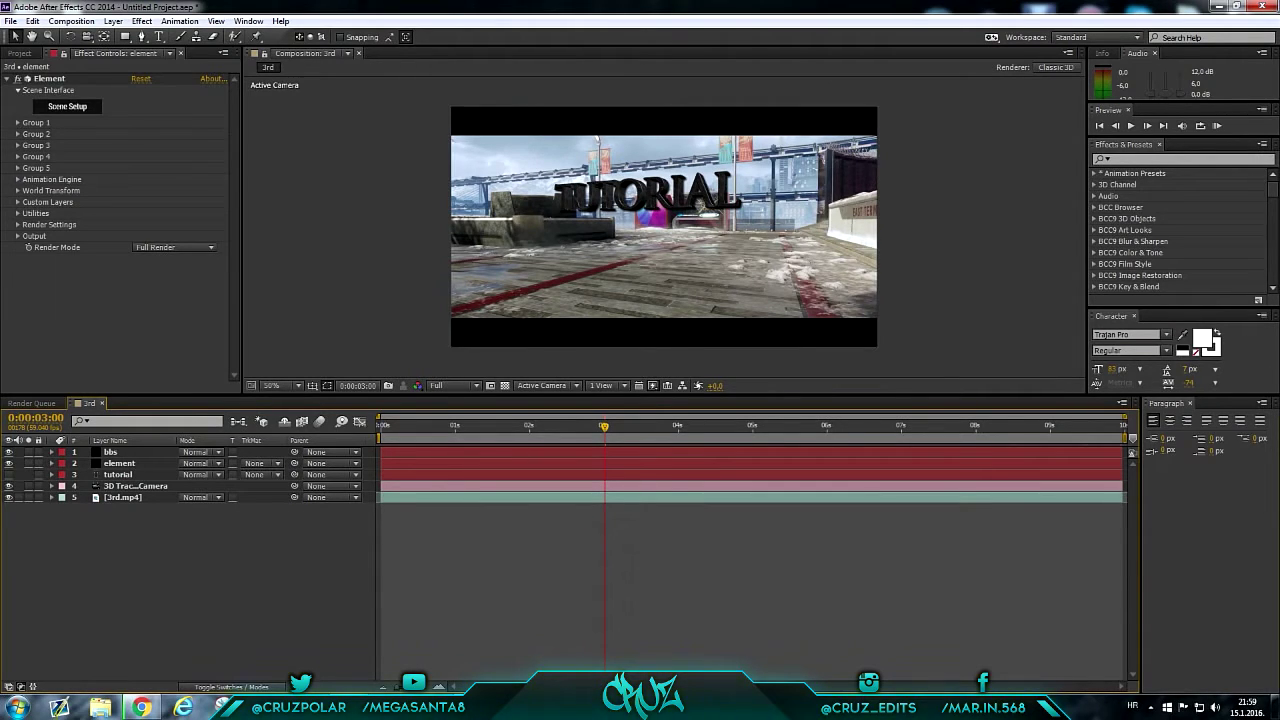
pyautogui.click(519, 425)
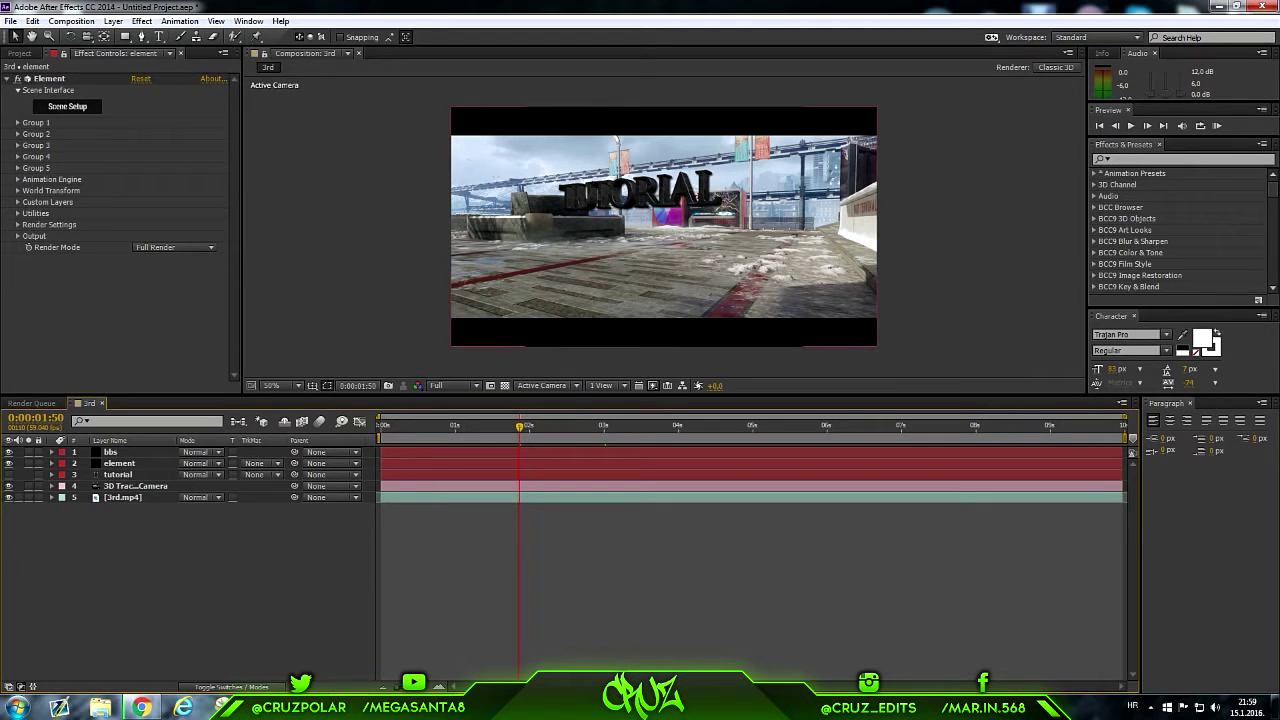
pyautogui.moveTo(686, 425); pyautogui.dragTo(761, 425)
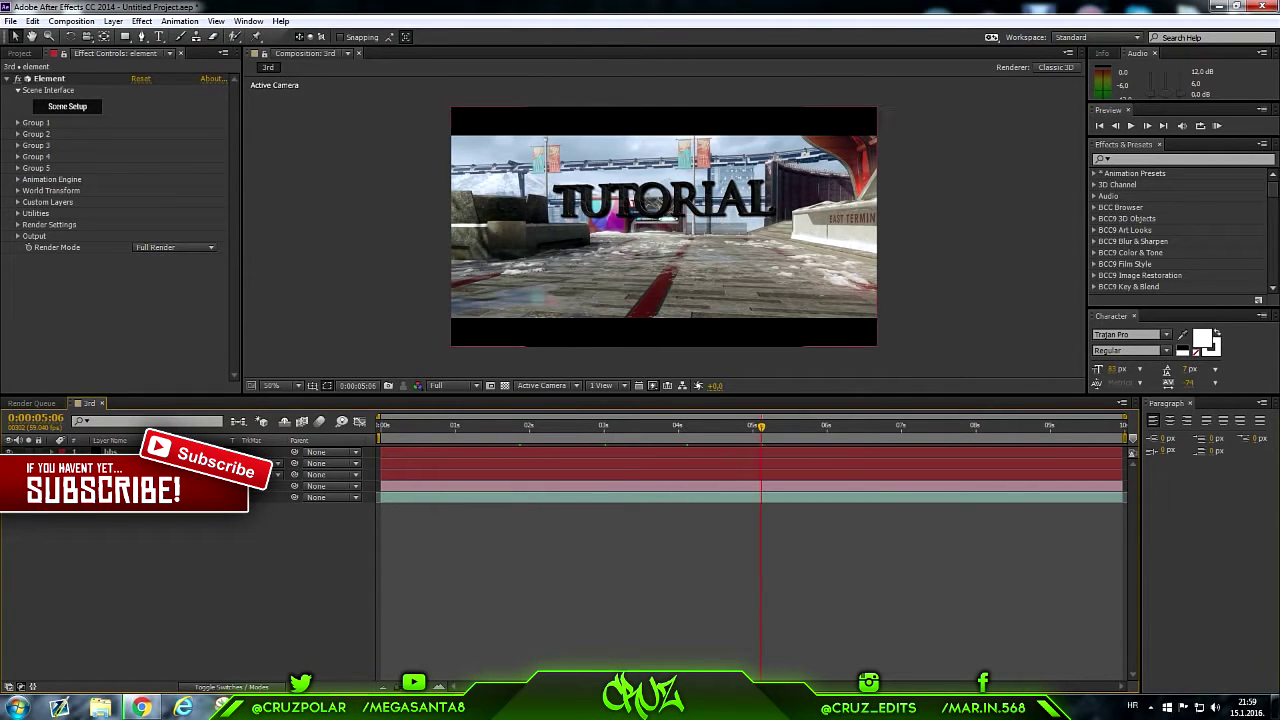
pyautogui.hotkey('ctrl', 'Down')
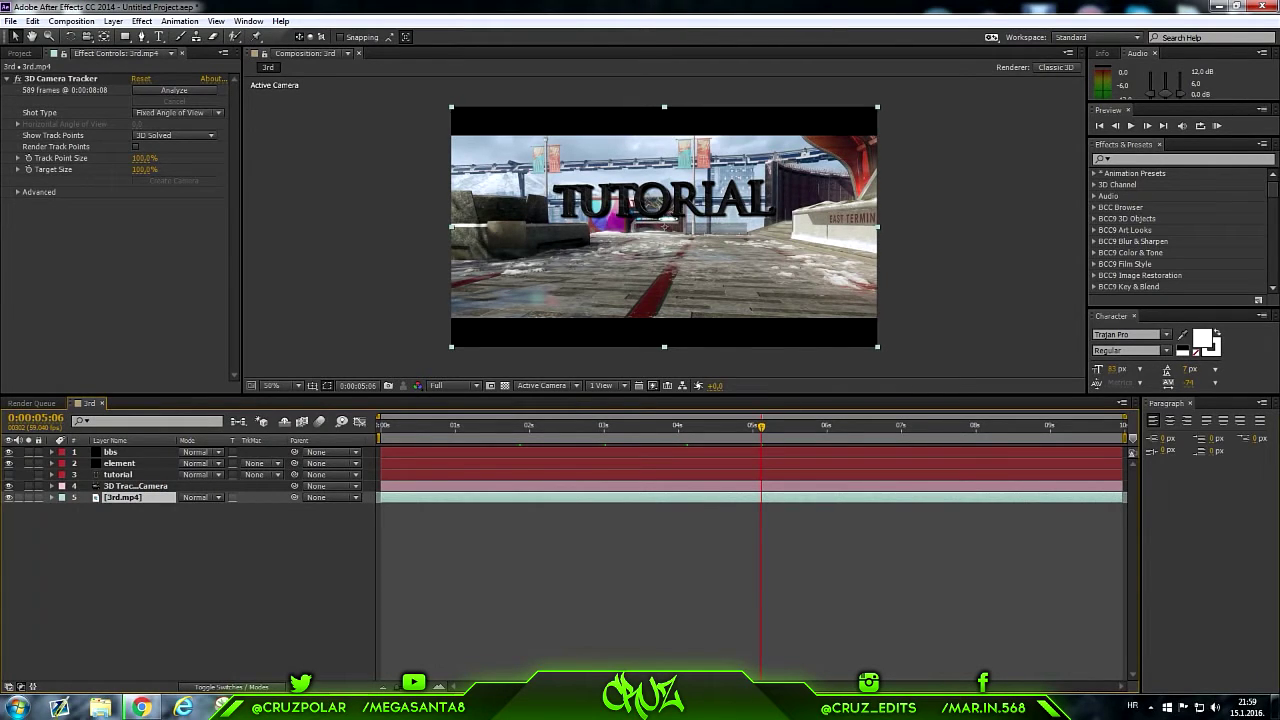
# Step: Duplicate 3rd.mp4, hide the copy, remove its 3D Camera Tracker and enable time remapping
pyautogui.hotkey('ctrl', 'd')
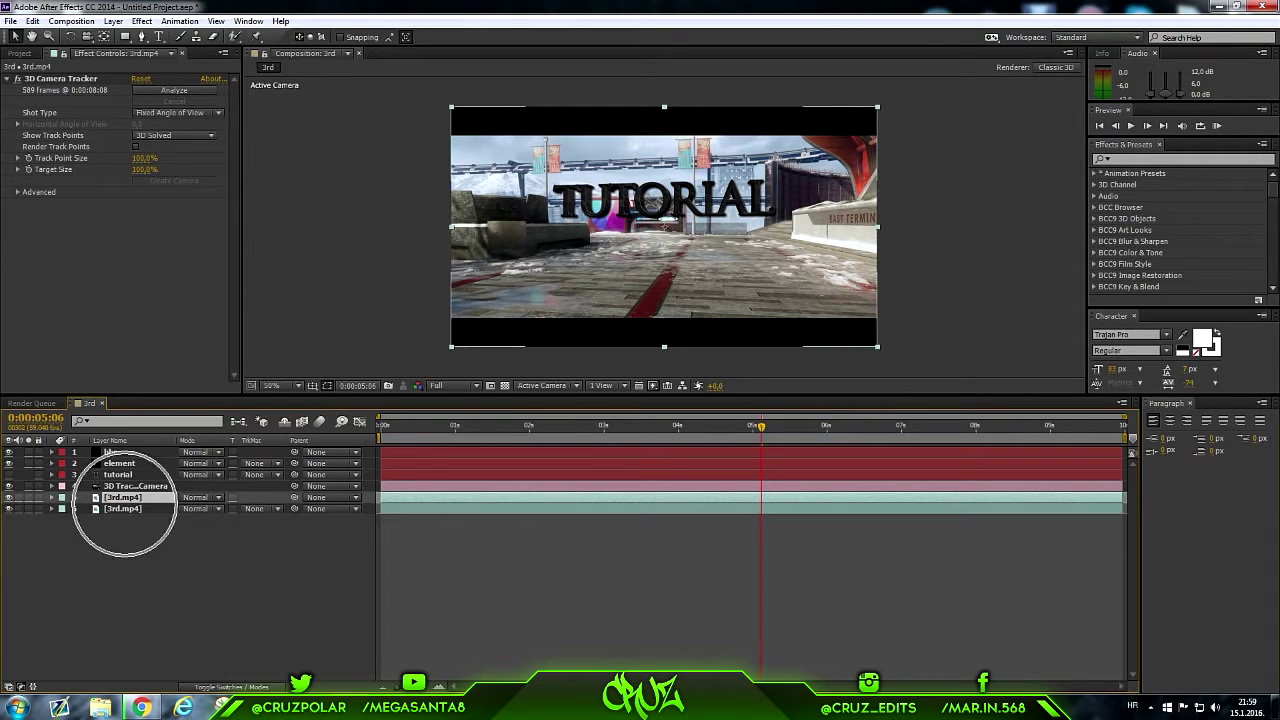
pyautogui.hotkey('ctrl', 'Down')
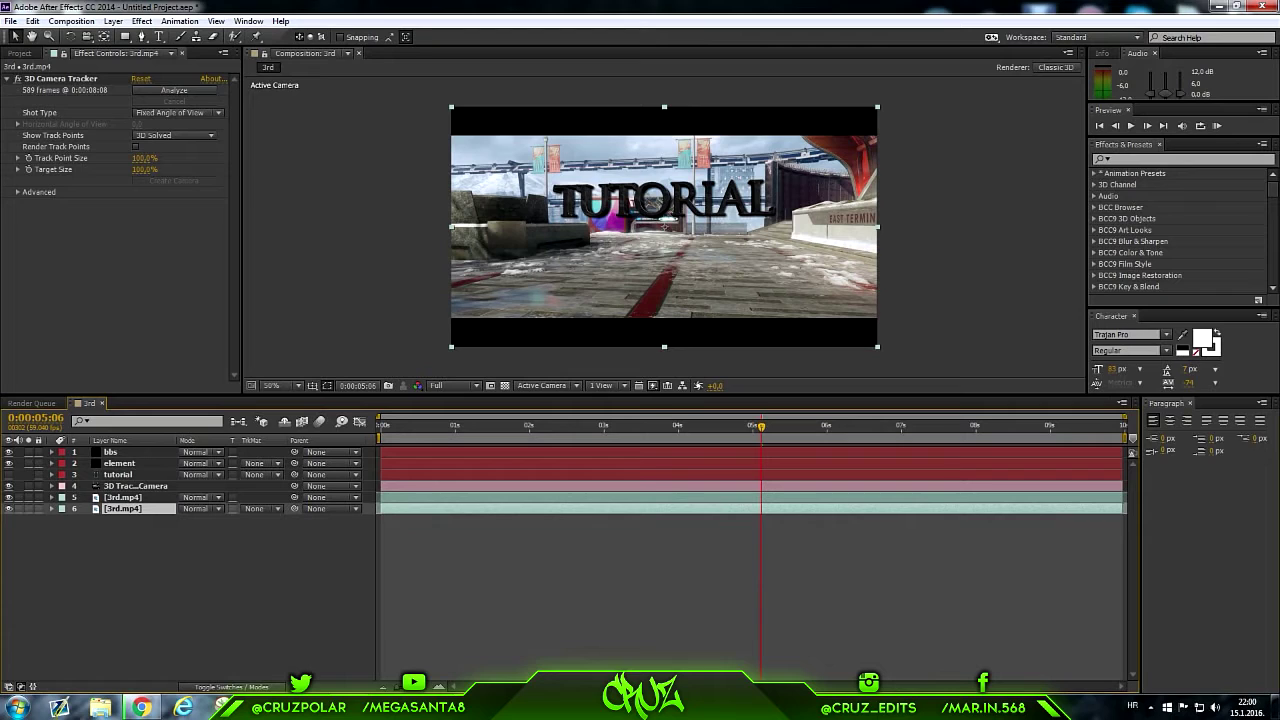
pyautogui.click(8, 508)
pyautogui.click(60, 78)
pyautogui.press('Delete')
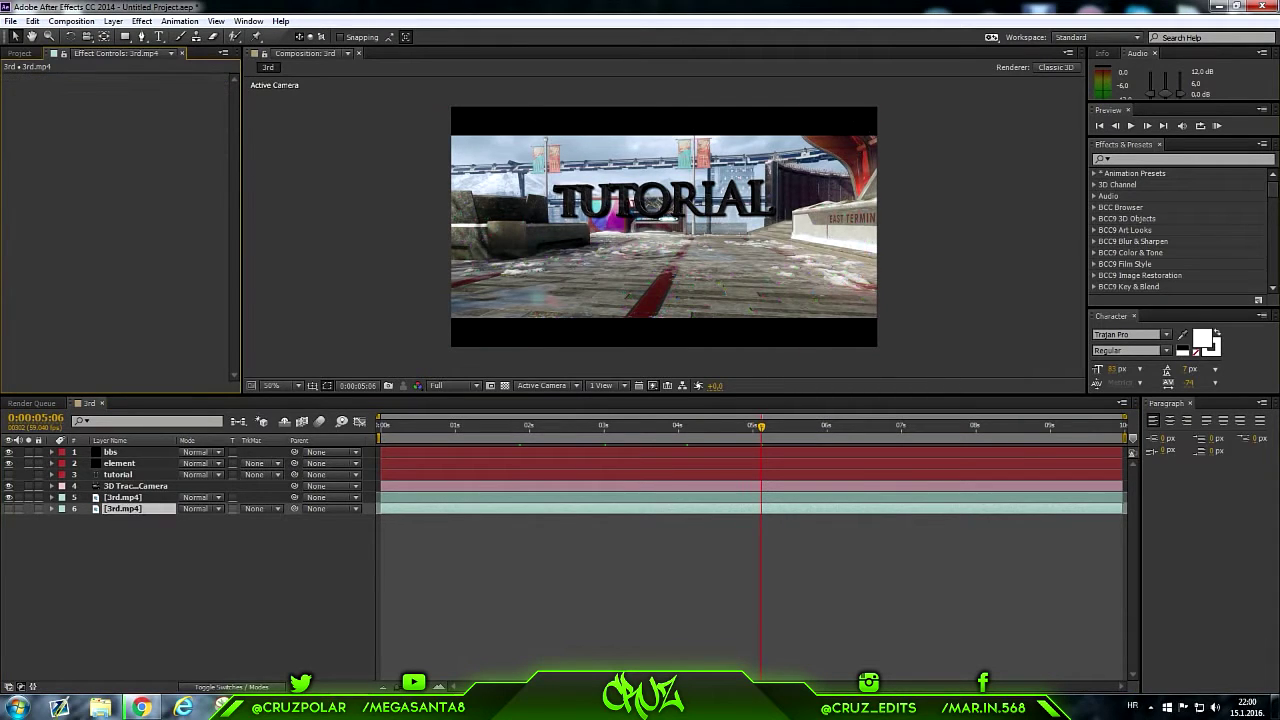
pyautogui.rightClick(120, 508)
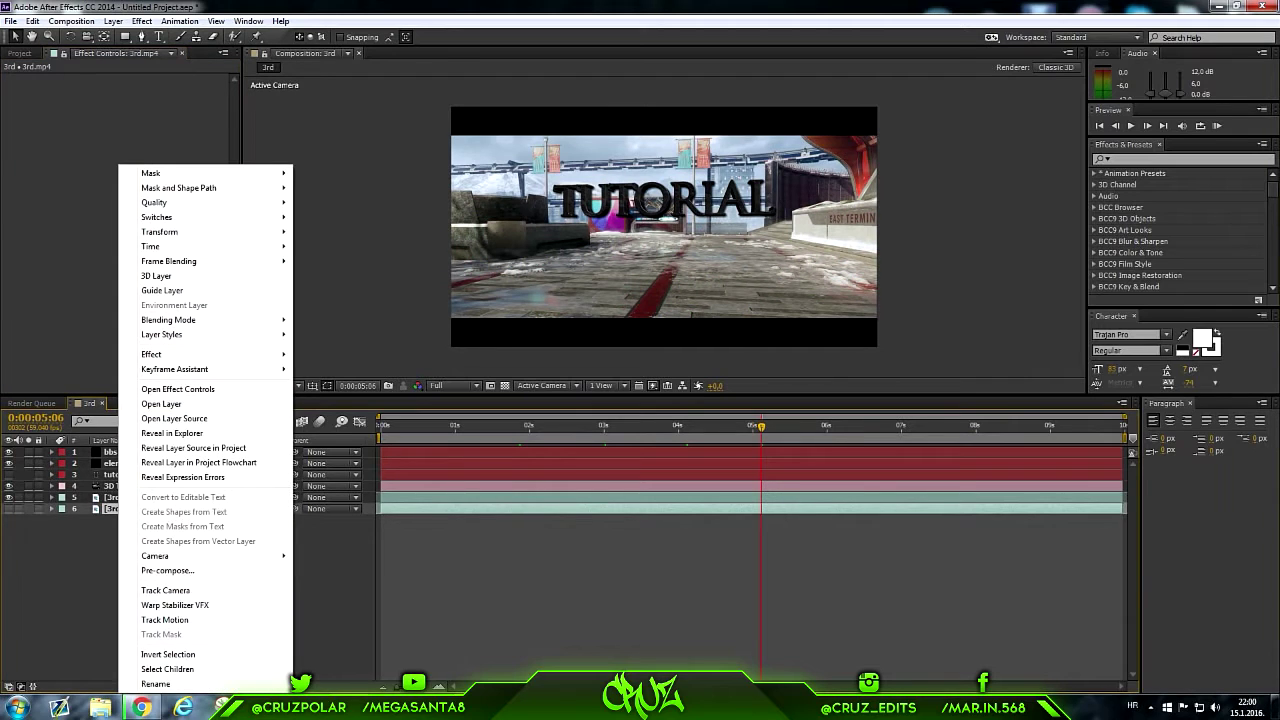
pyautogui.moveTo(150, 246)
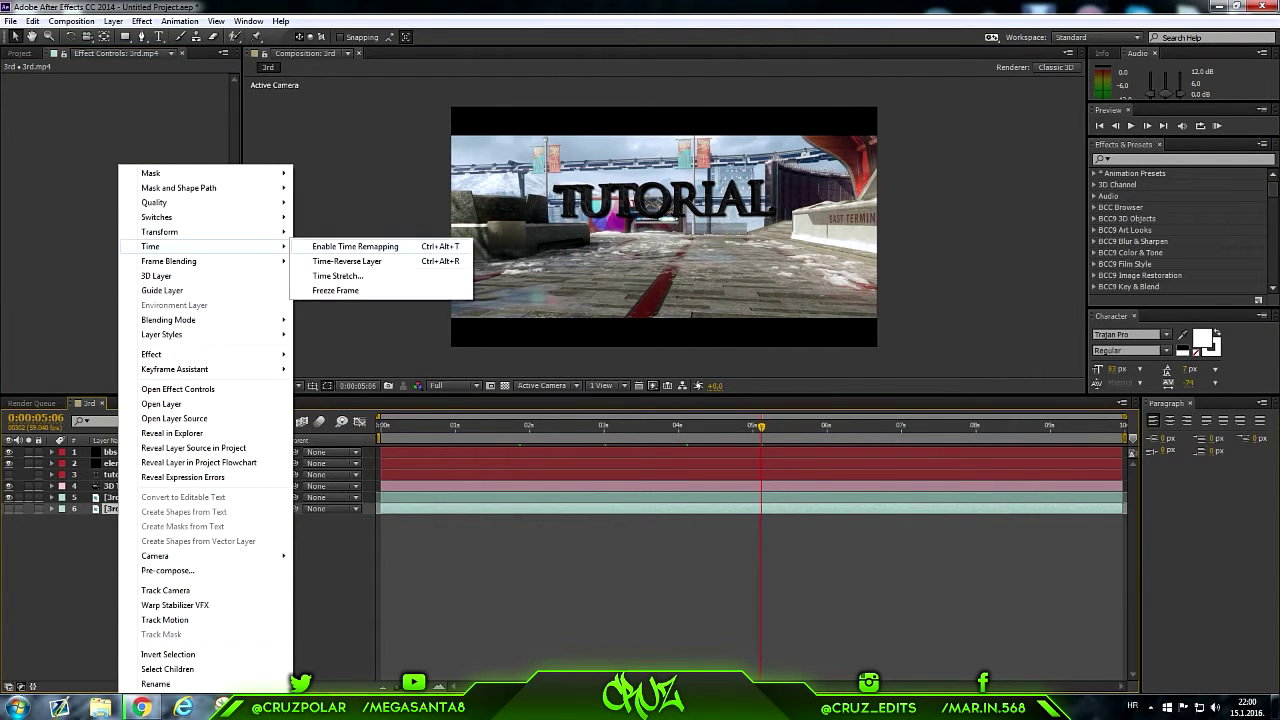
pyautogui.click(336, 290)
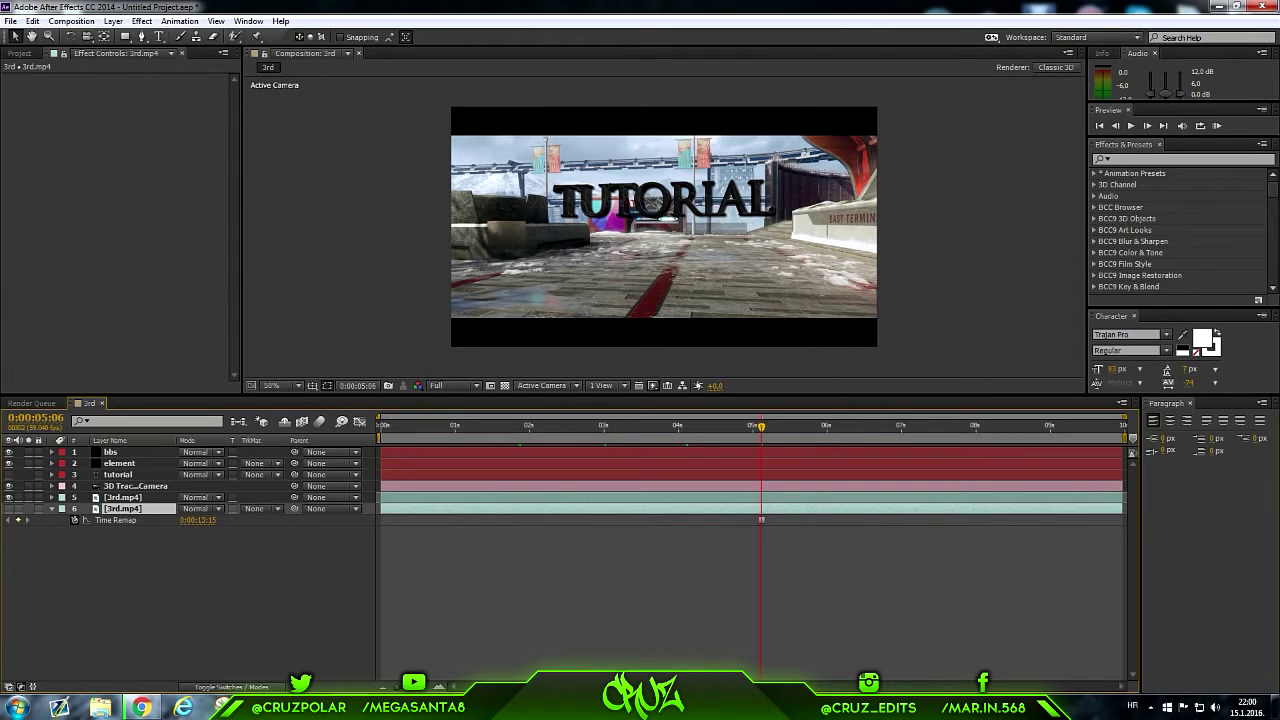
# Step: Select the element layer and reopen the Element 3D Scene Setup
pyautogui.press('u')
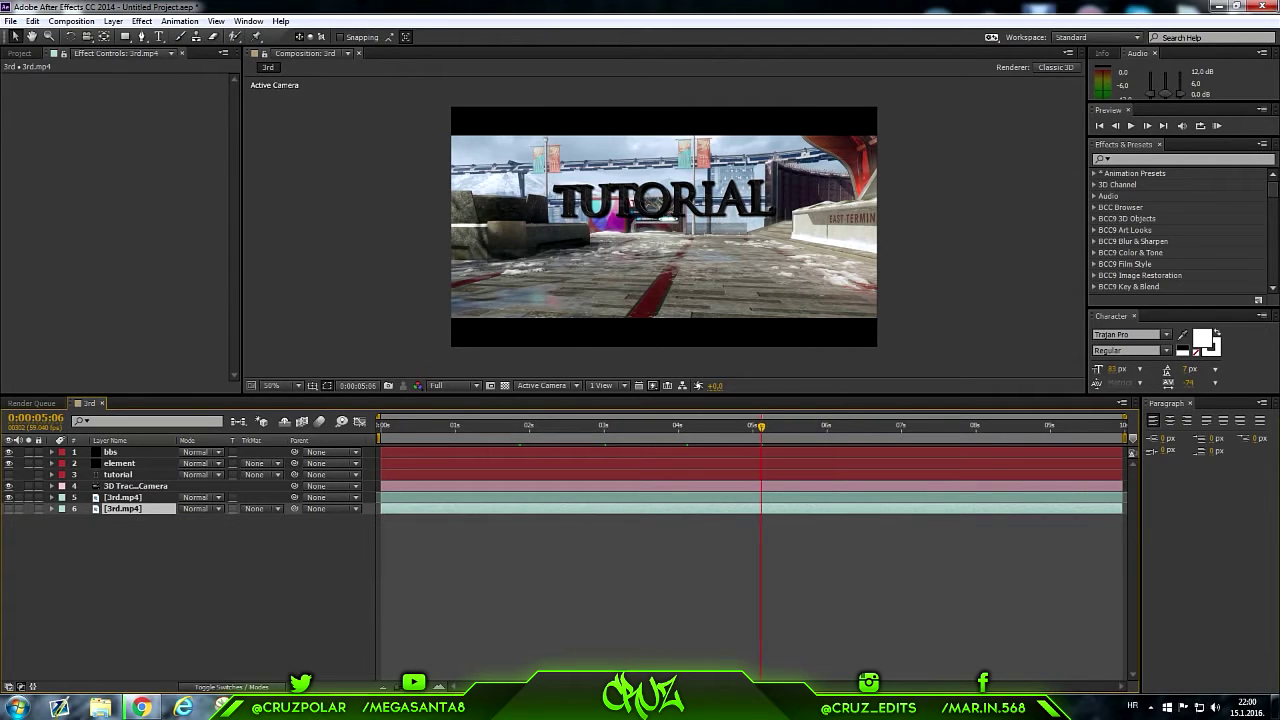
pyautogui.press('KP_2')
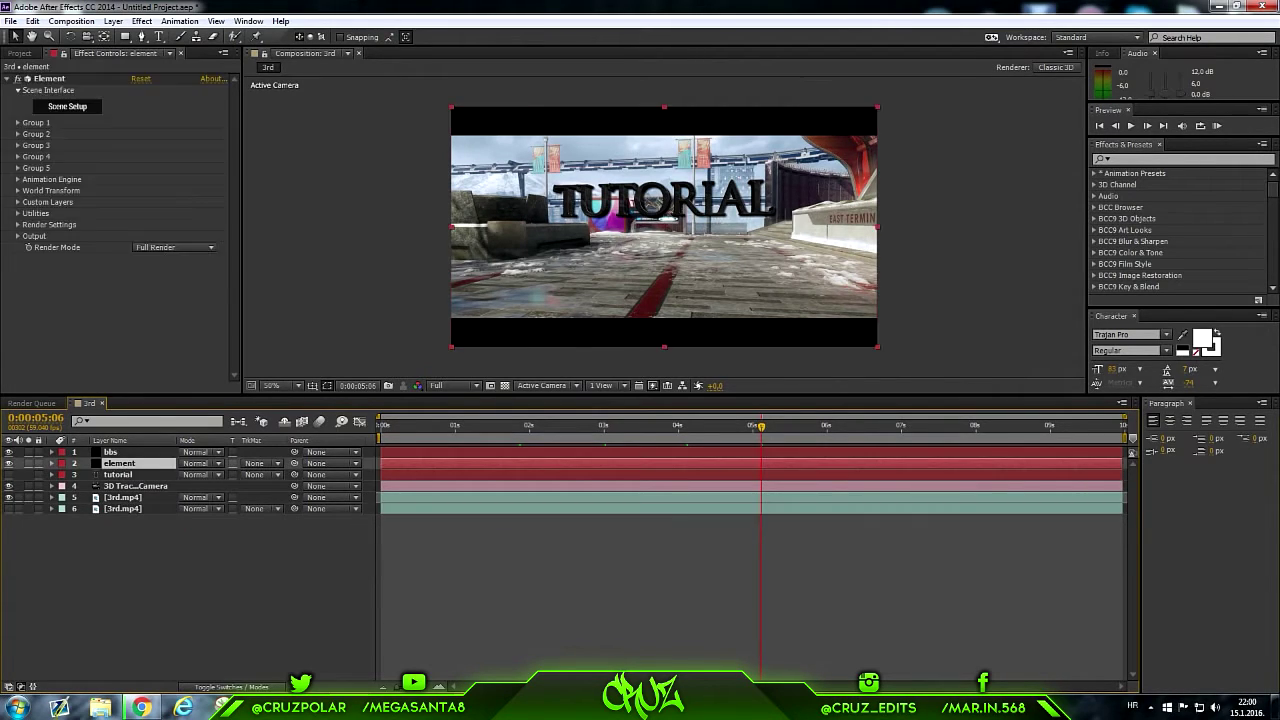
pyautogui.press('F3')
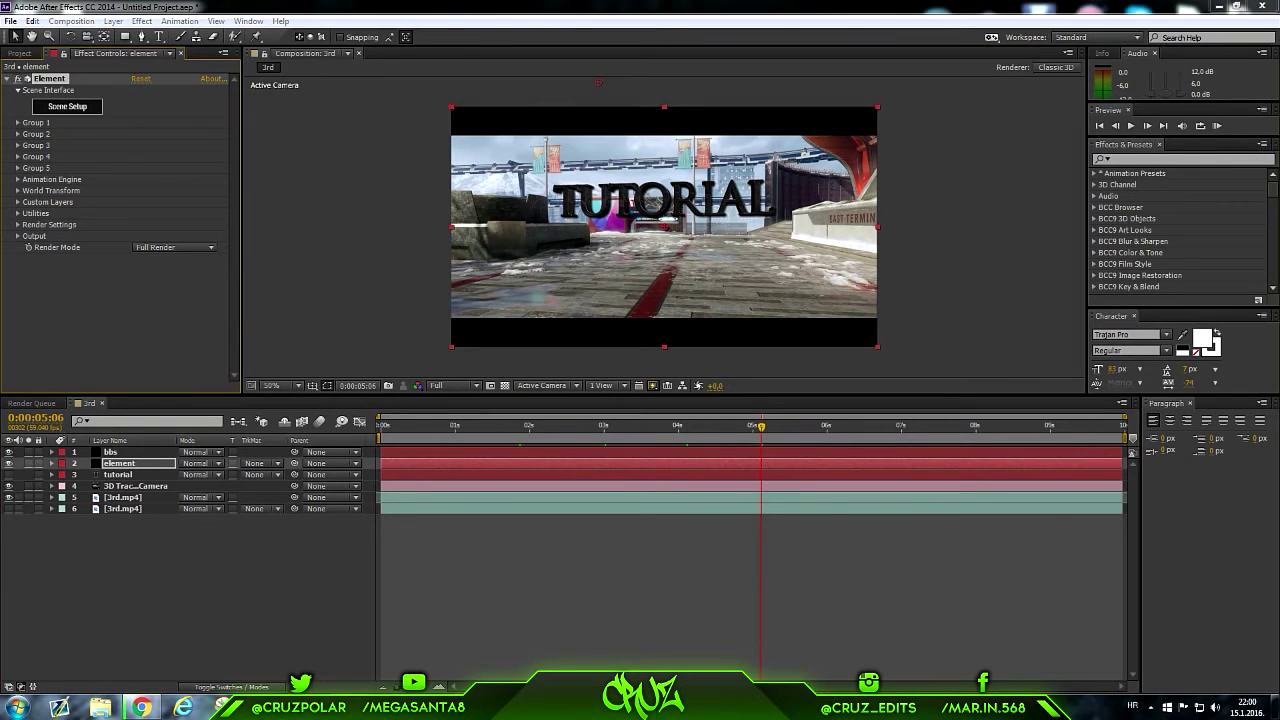
pyautogui.click(67, 106)
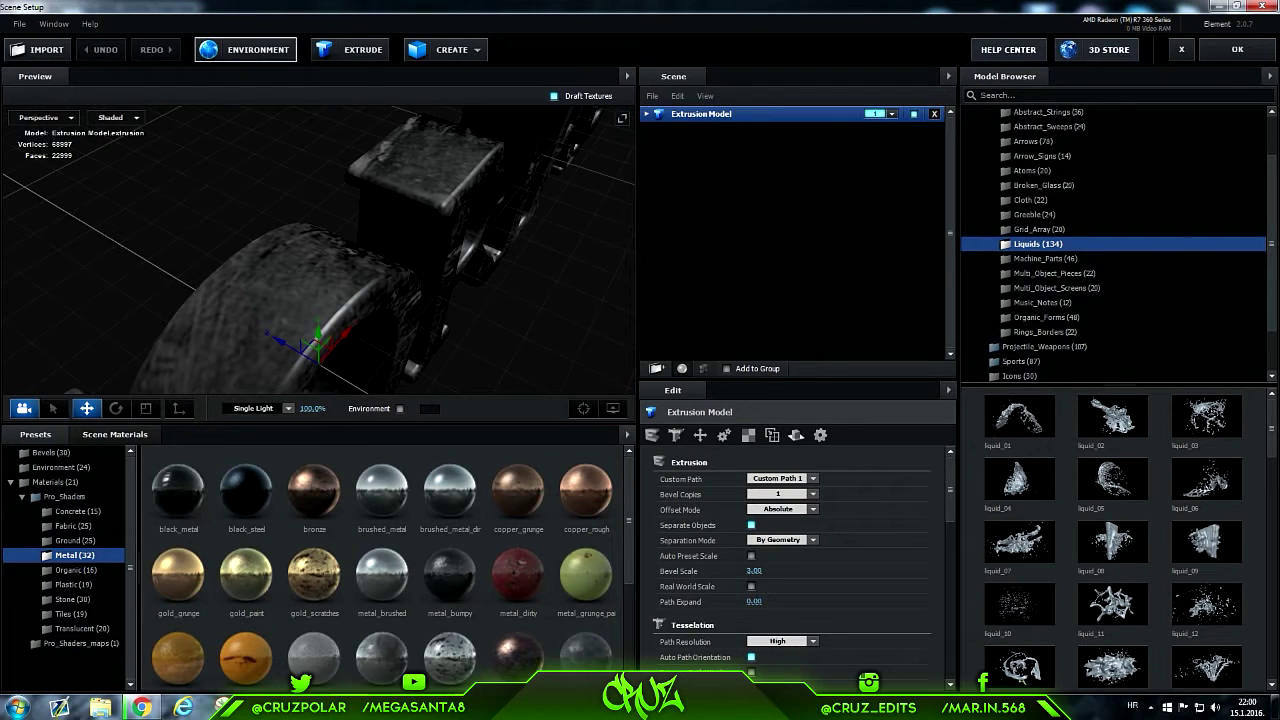
# Step: Set the environment map texture to Custom Layer 1 and apply the scene
pyautogui.click(245, 50)
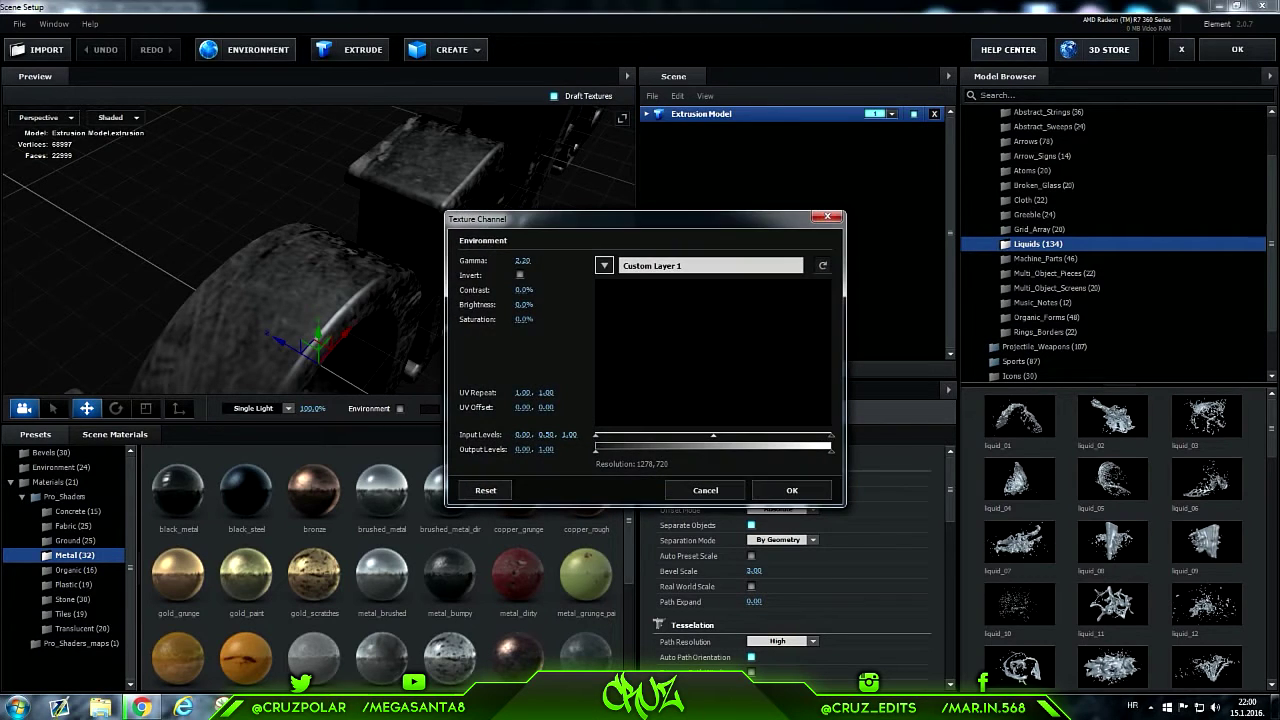
pyautogui.click(603, 265)
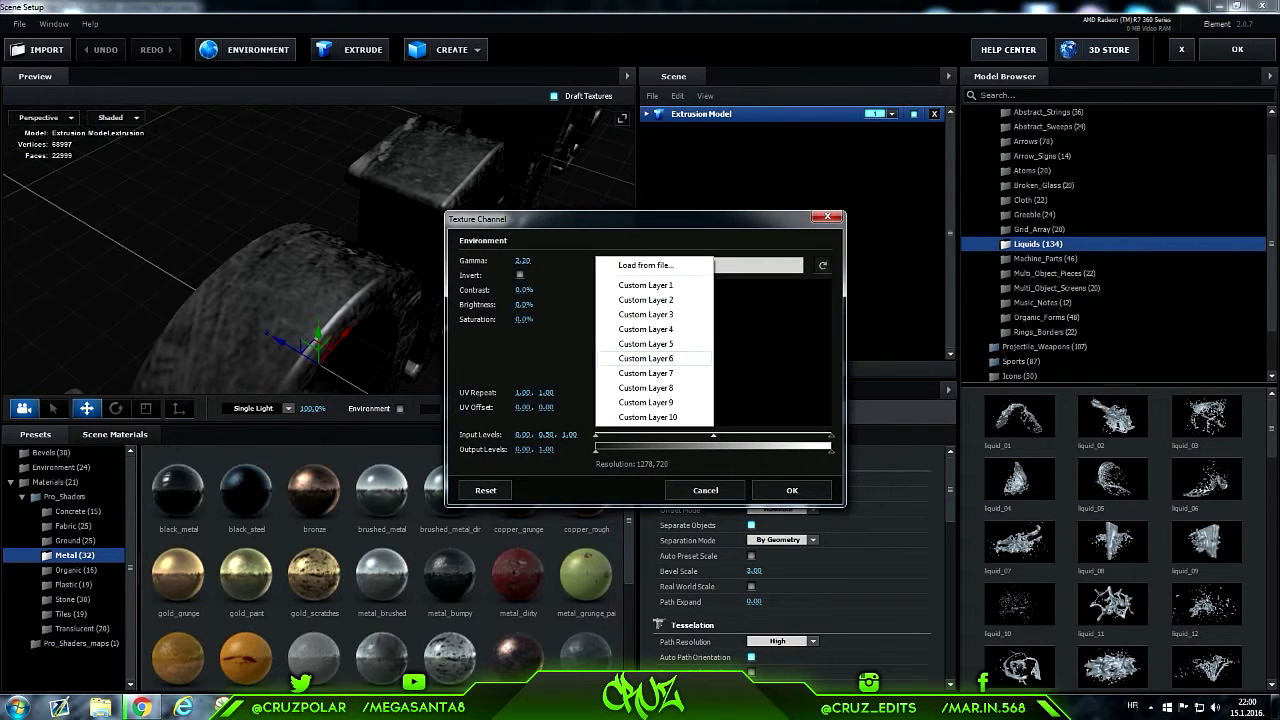
pyautogui.click(705, 490)
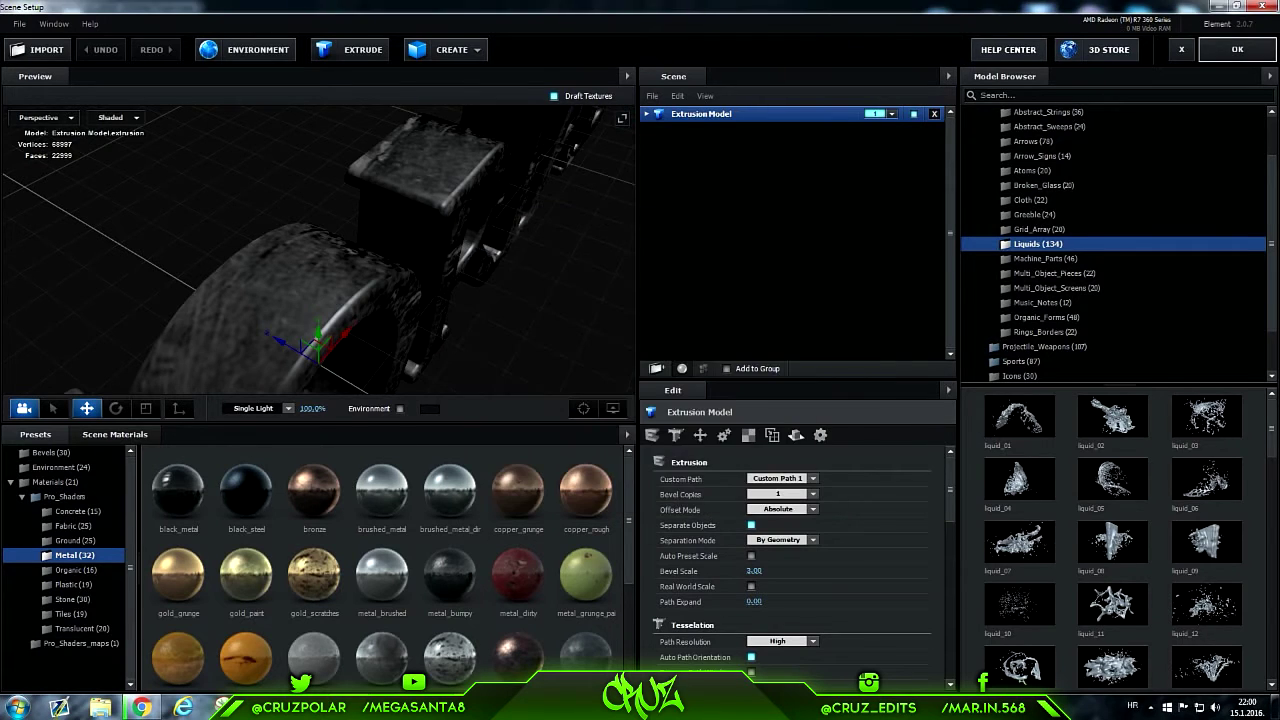
pyautogui.click(1237, 49)
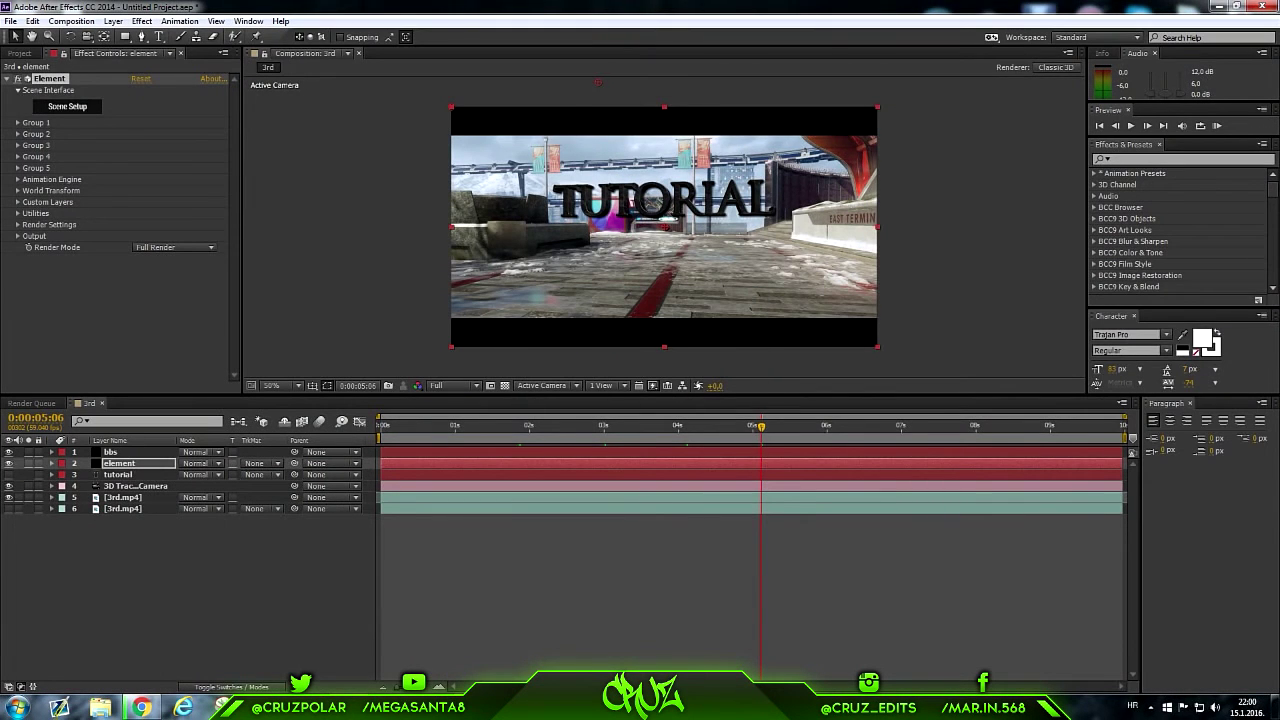
# Step: Set Element's Custom Texture Map Layer 1 to the 3rd.mp4 footage
pyautogui.click(17, 202)
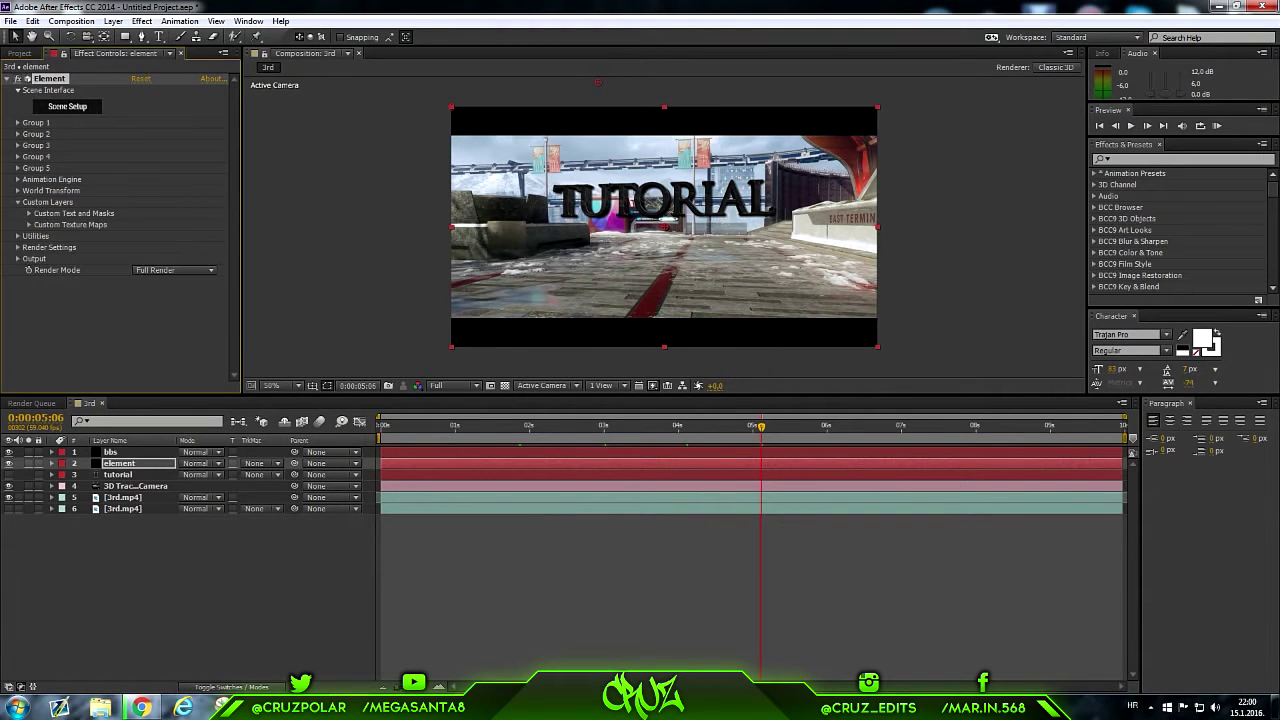
pyautogui.click(29, 224)
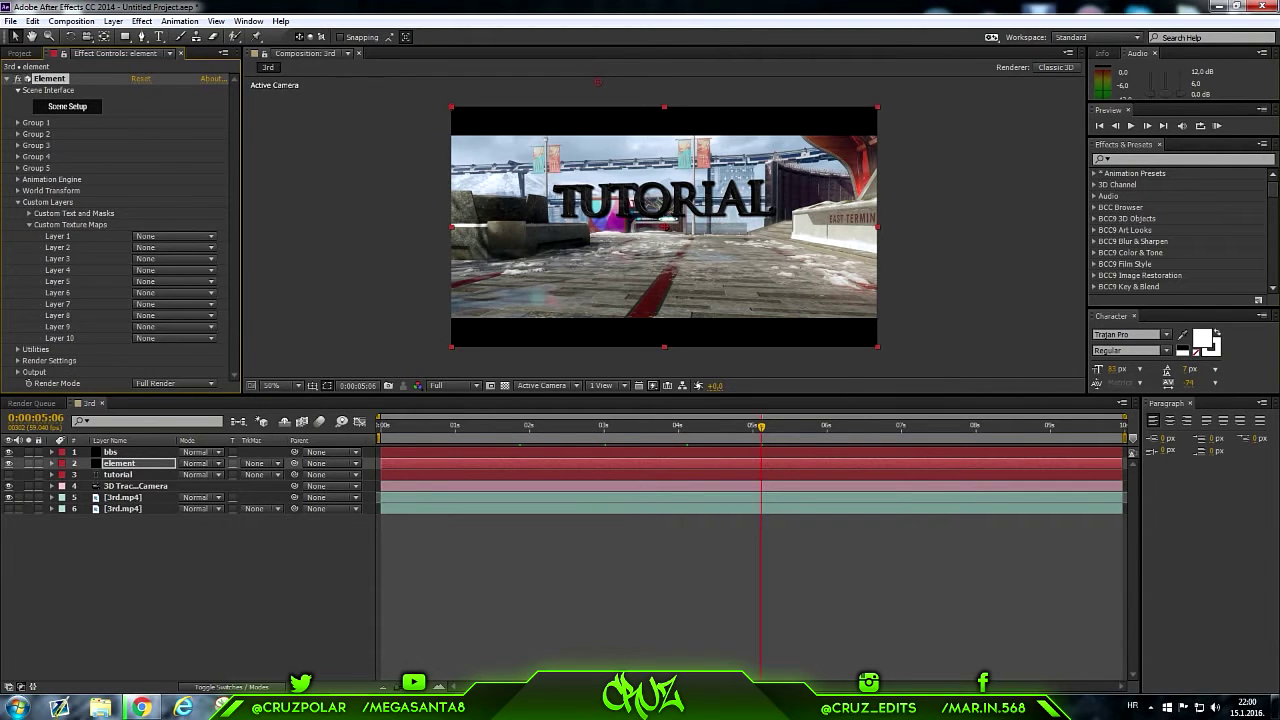
pyautogui.click(175, 236)
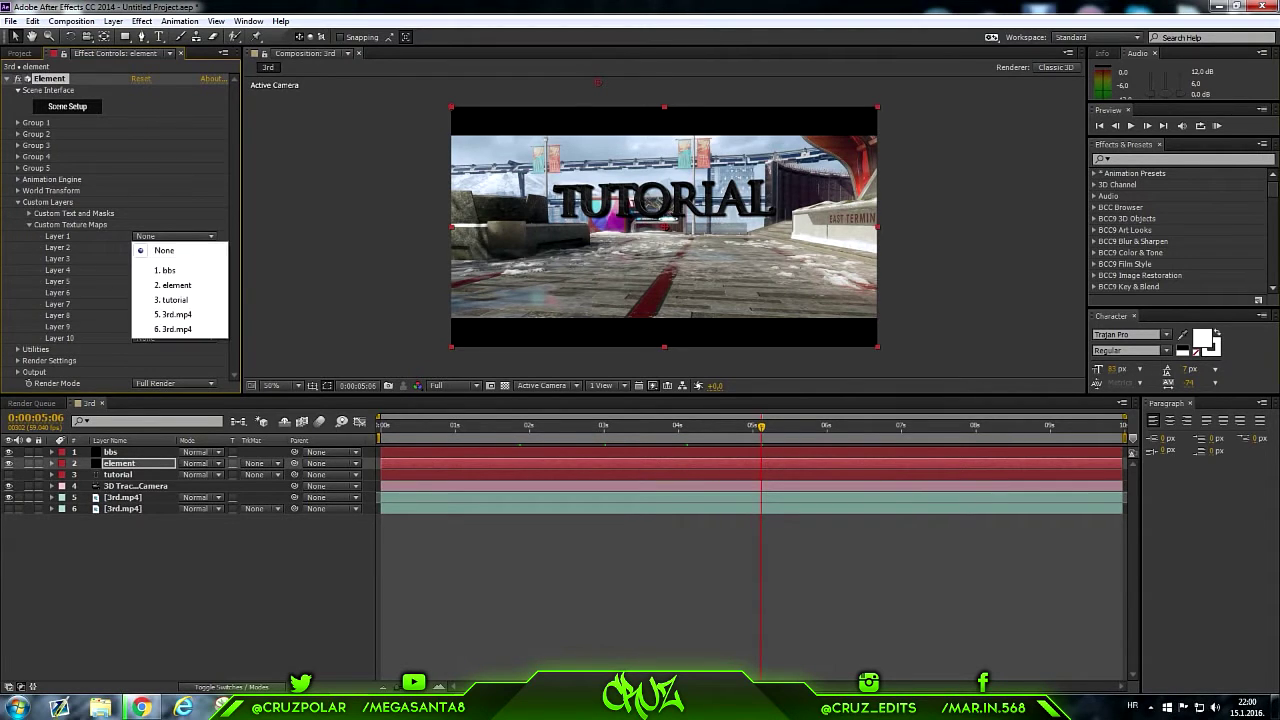
pyautogui.click(170, 331)
# Step: Rename the duplicate footage layer to 'env'
pyautogui.click(122, 508)
pyautogui.rightClick(125, 508)
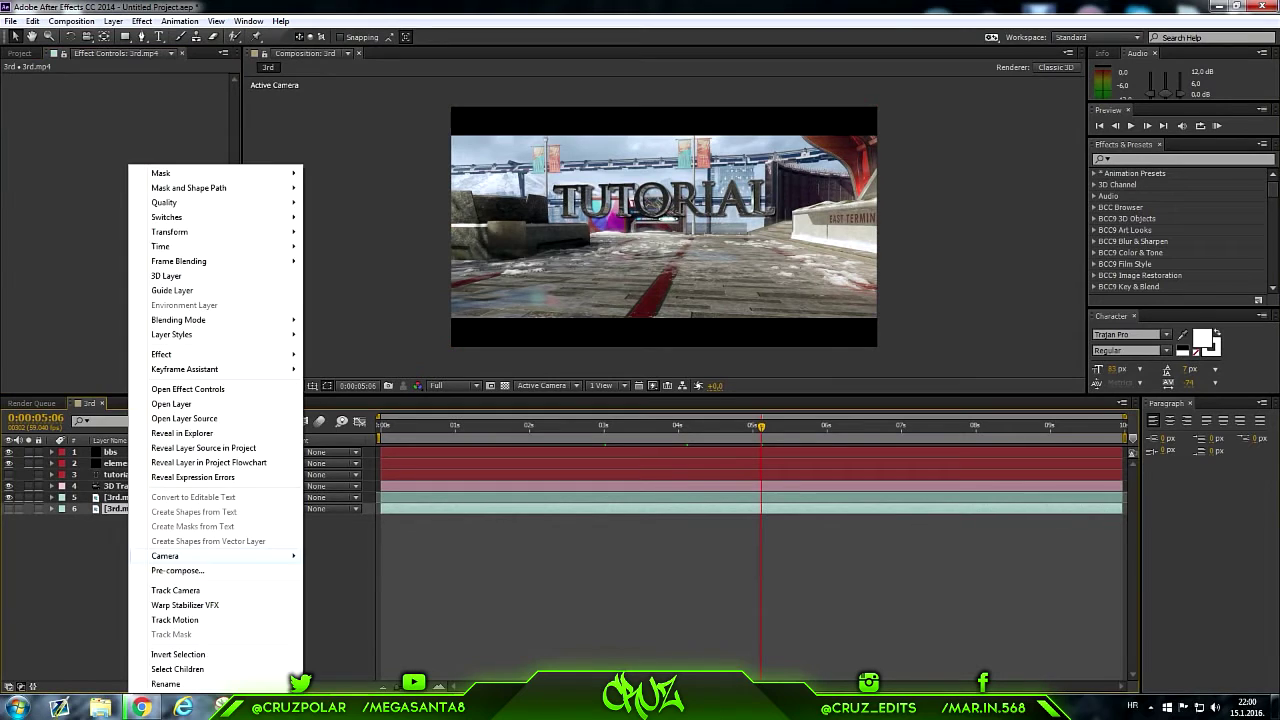
pyautogui.click(165, 684)
pyautogui.write('ew')
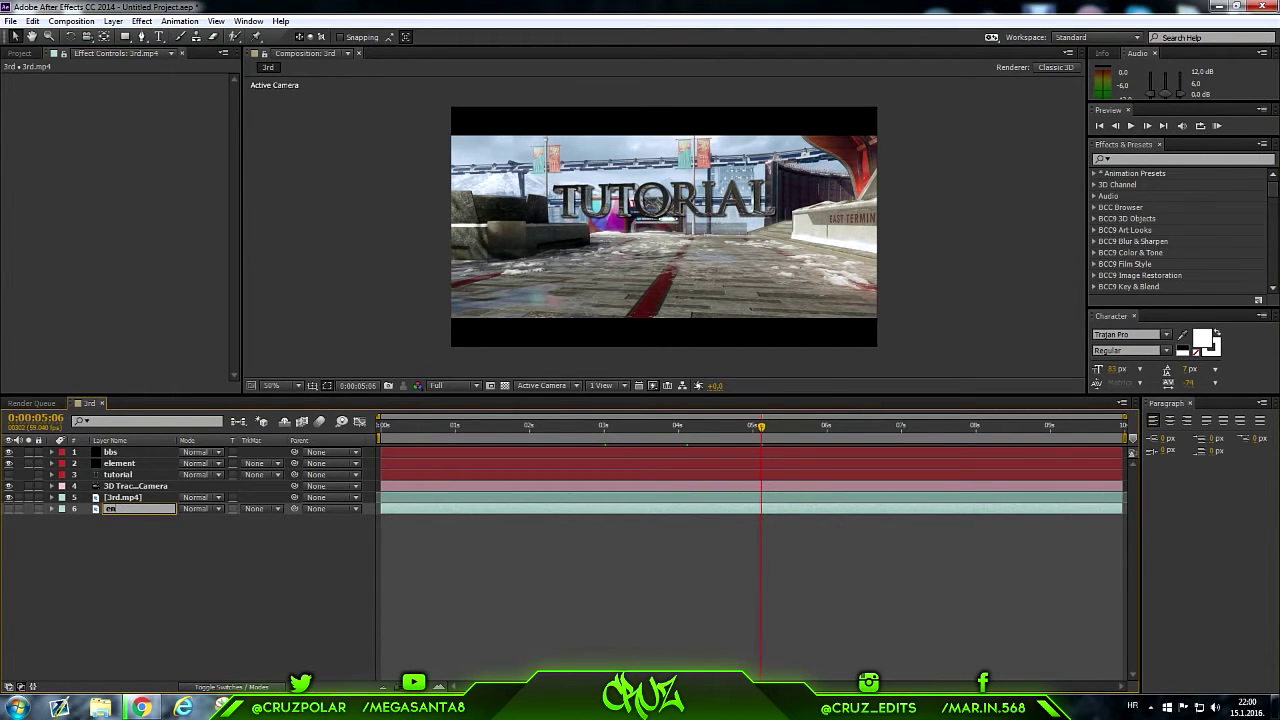
pyautogui.press('Return')
# Step: Reassign Custom Texture Map Layer 1 to the renamed env layer
pyautogui.click(119, 463)
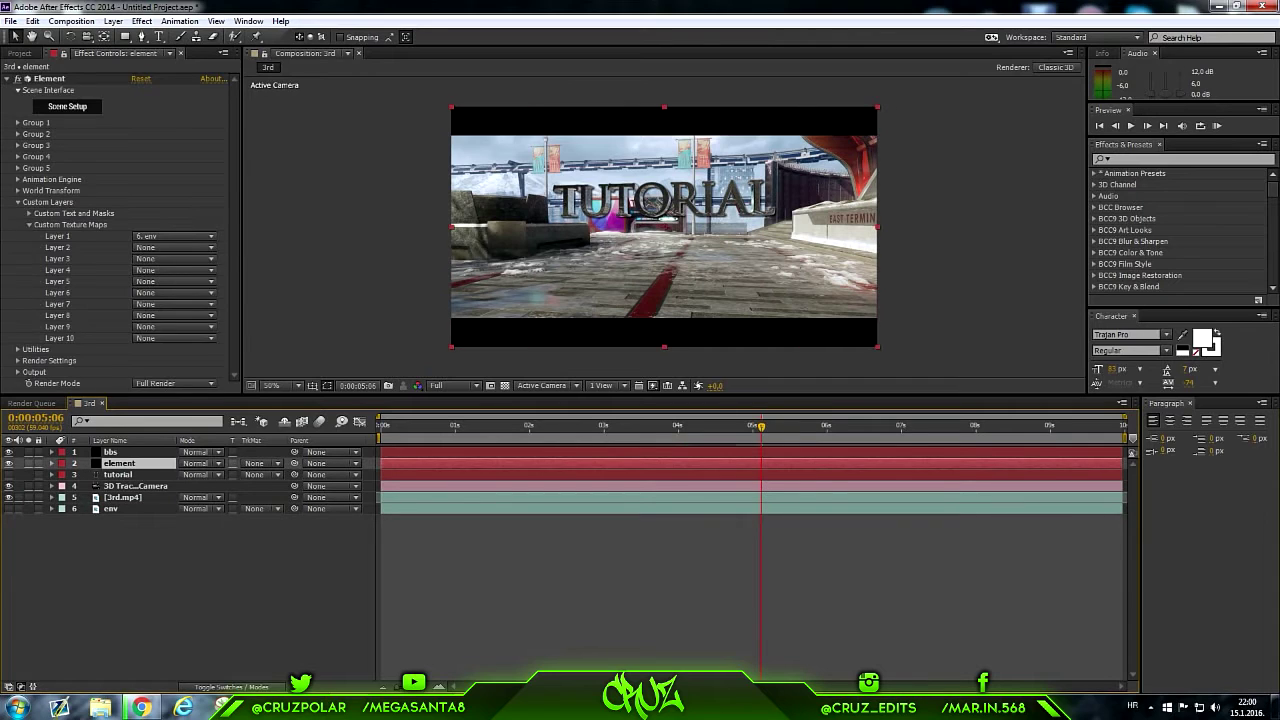
pyautogui.click(175, 247)
pyautogui.click(170, 330)
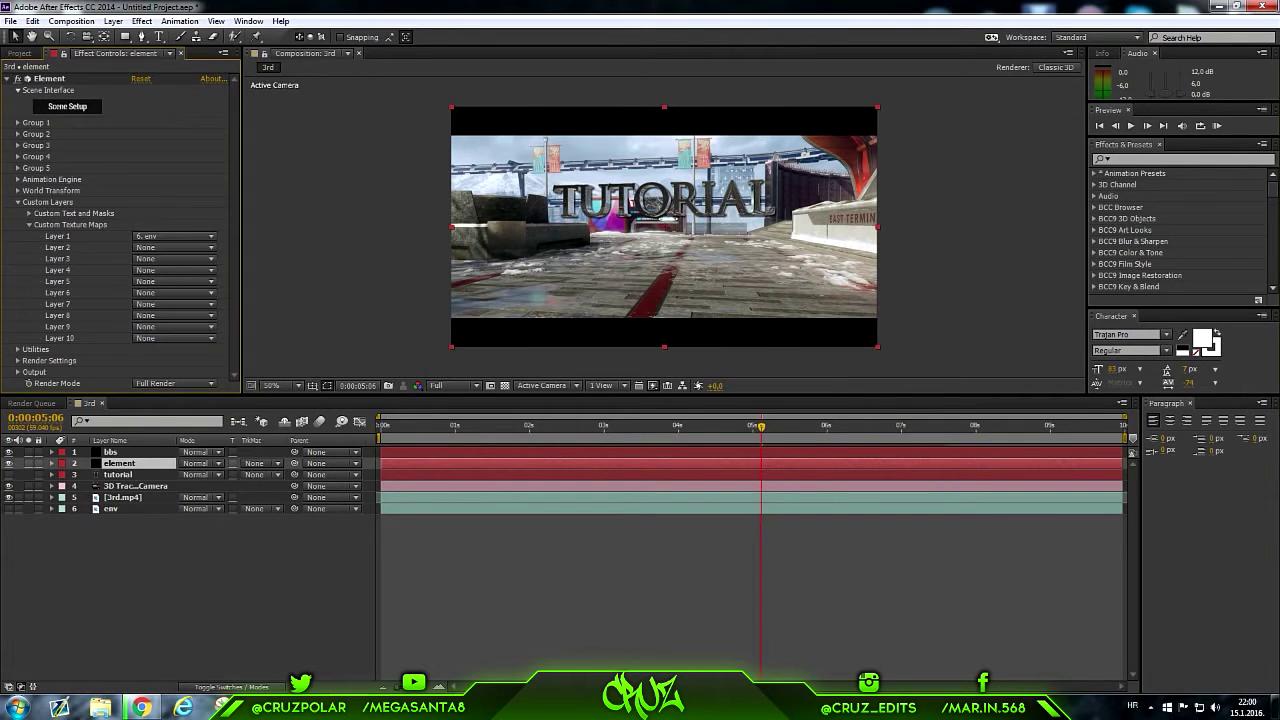
pyautogui.click(17, 202)
# Step: Set the Element 3D environment texture to Custom Layer 1 [3rd.mp4]
pyautogui.click(50, 78)
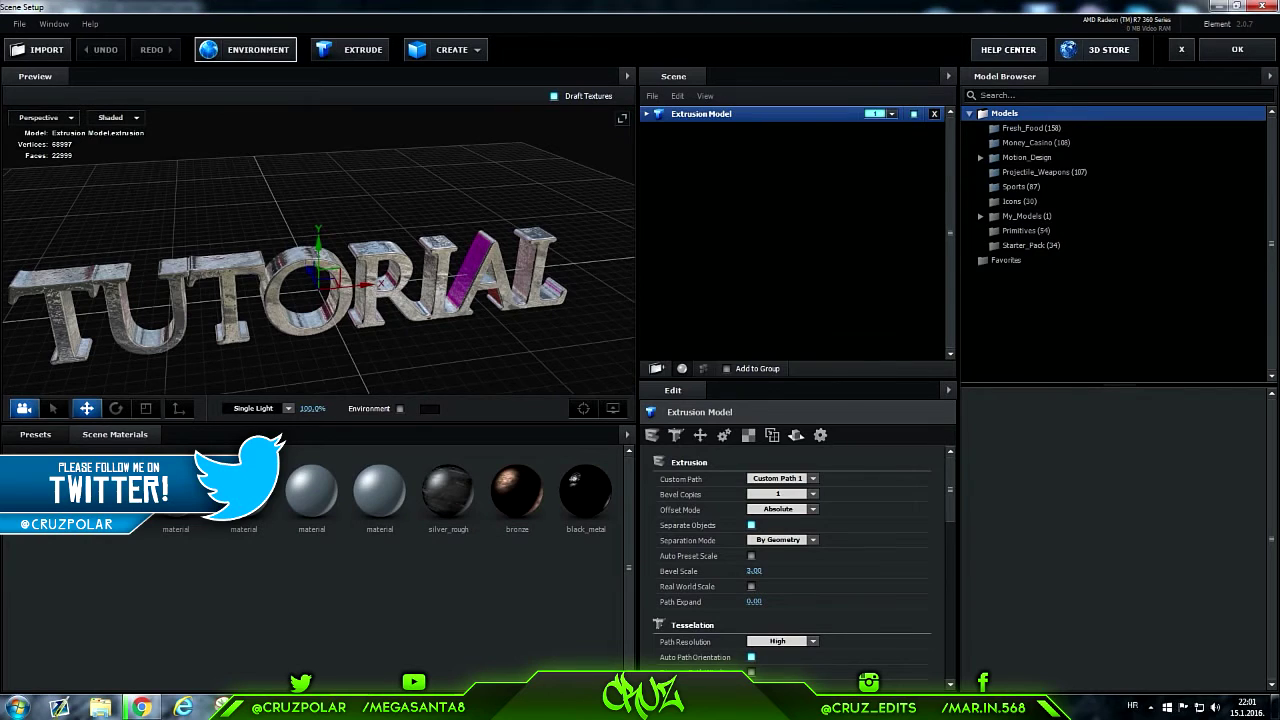
pyautogui.click(246, 49)
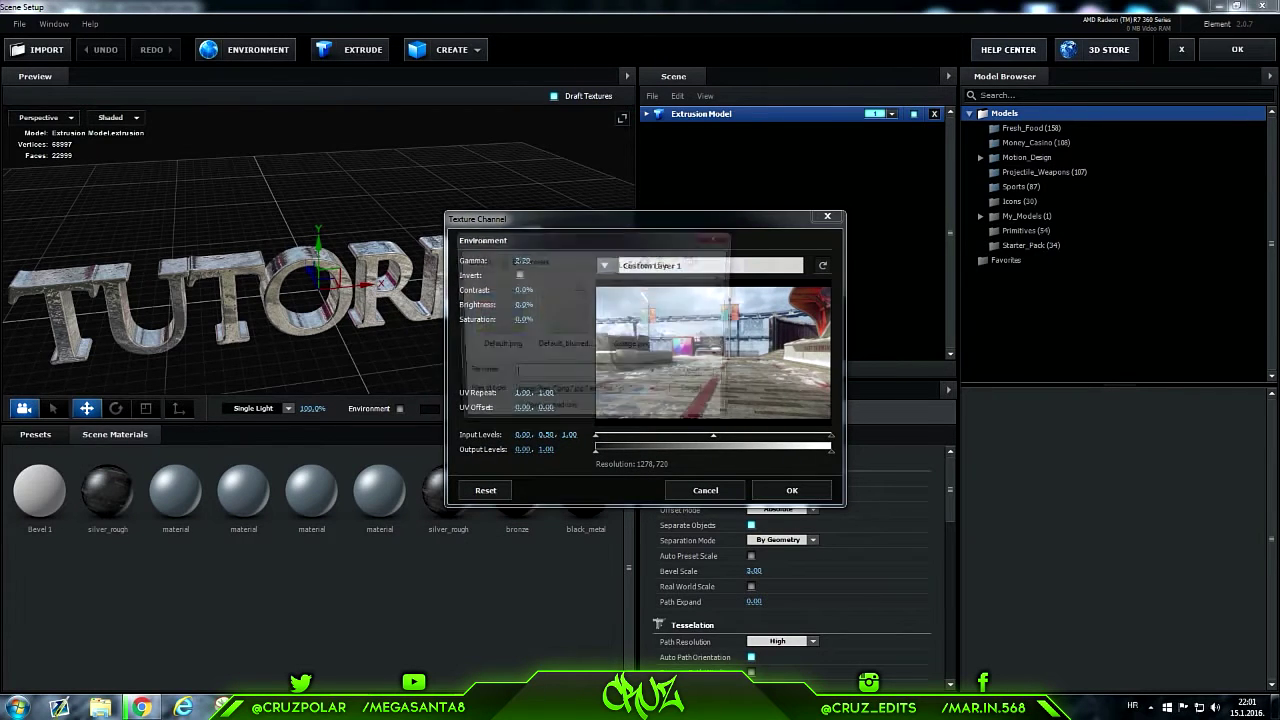
pyautogui.click(771, 397)
pyautogui.click(604, 265)
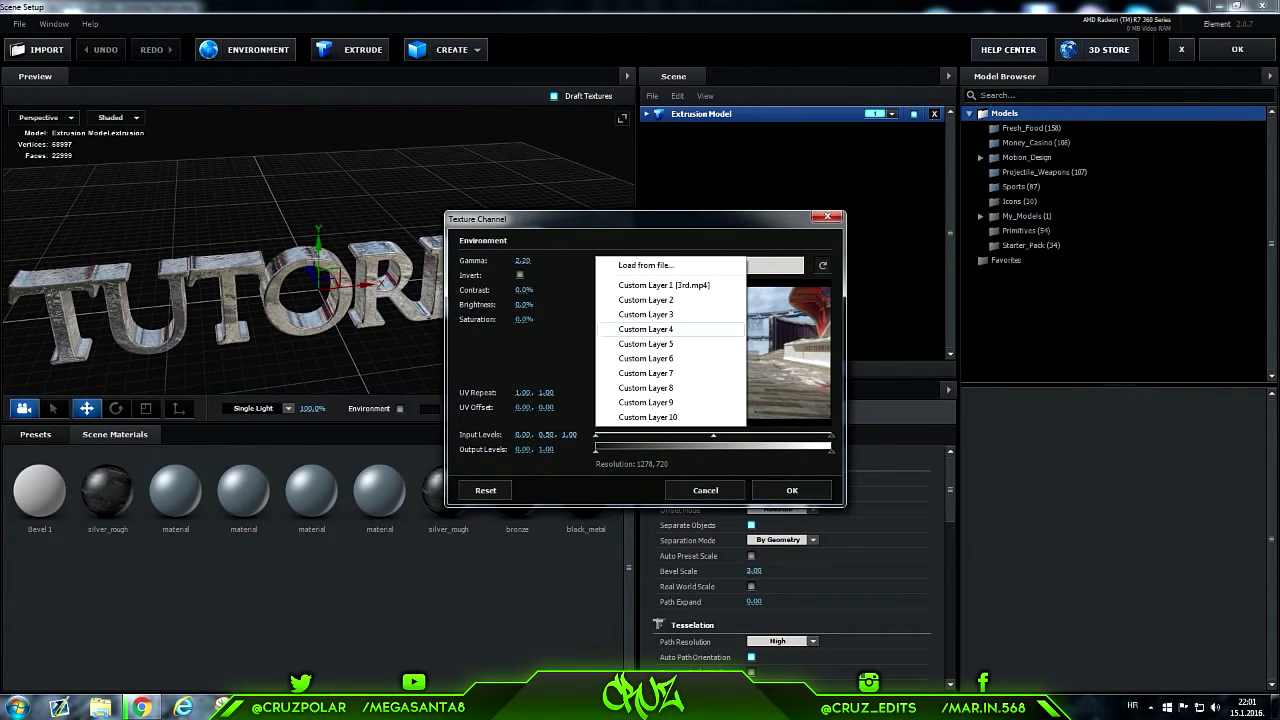
pyautogui.click(648, 417)
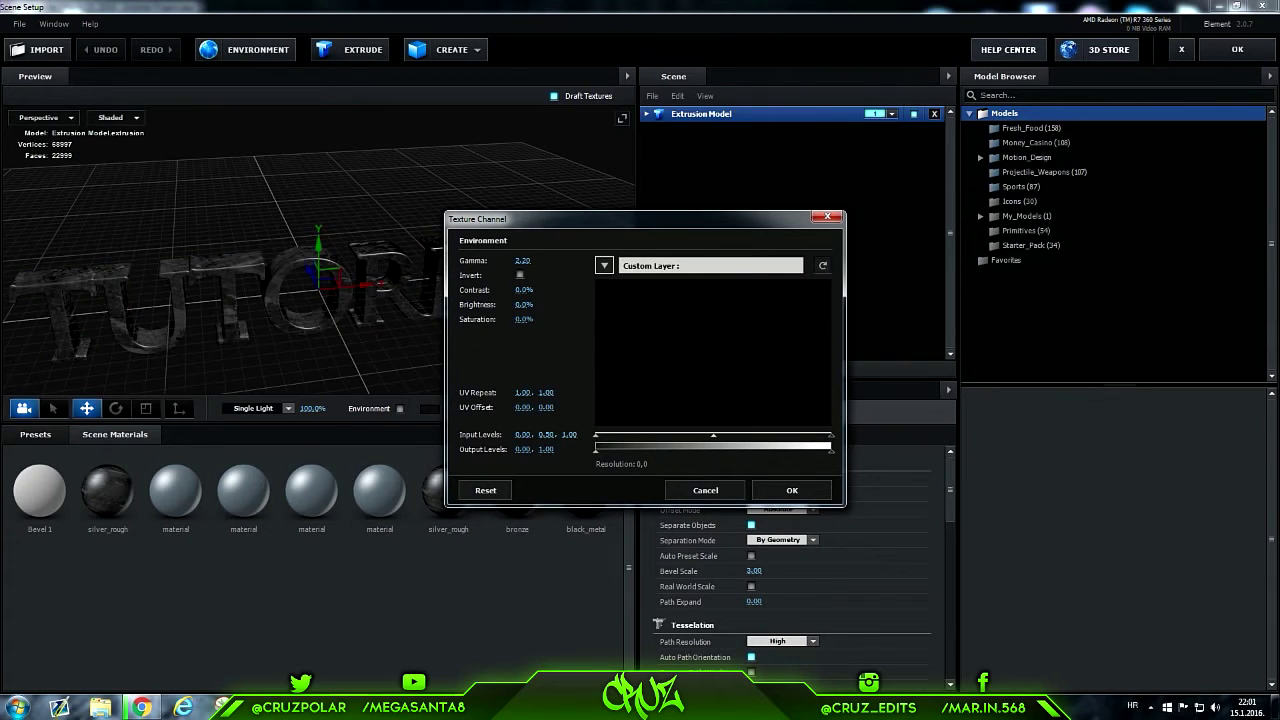
pyautogui.click(604, 265)
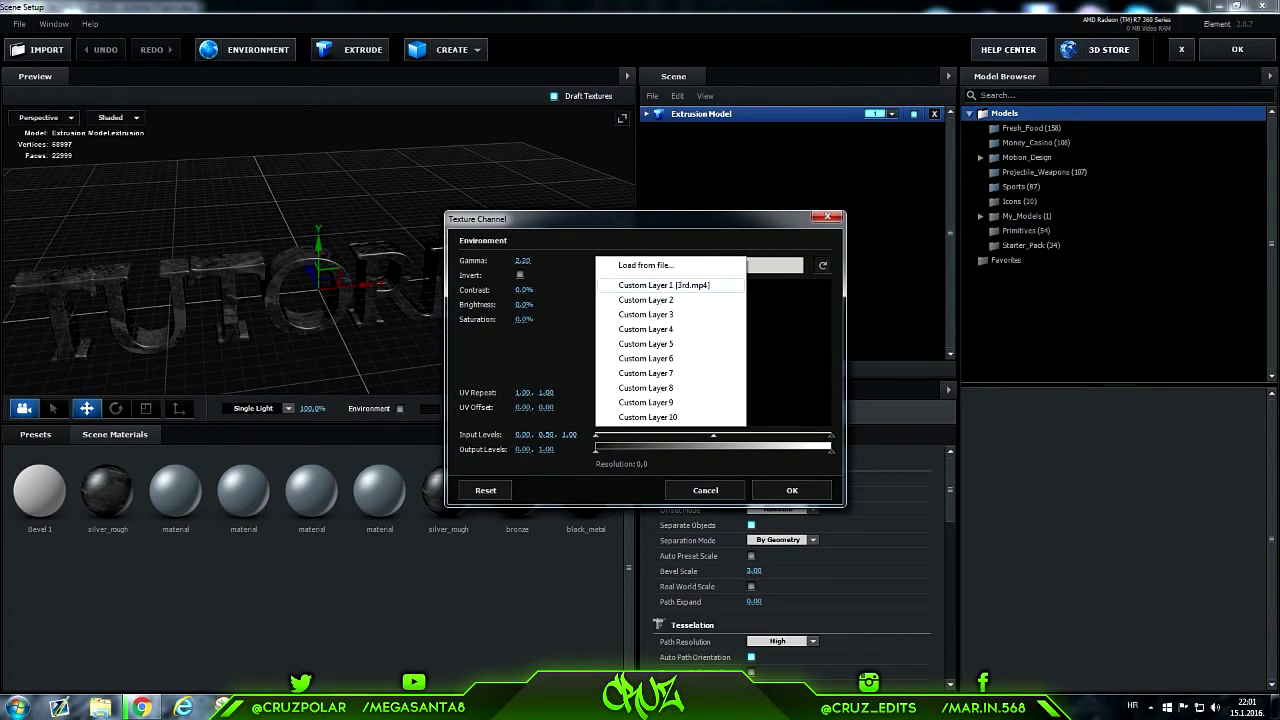
pyautogui.click(664, 285)
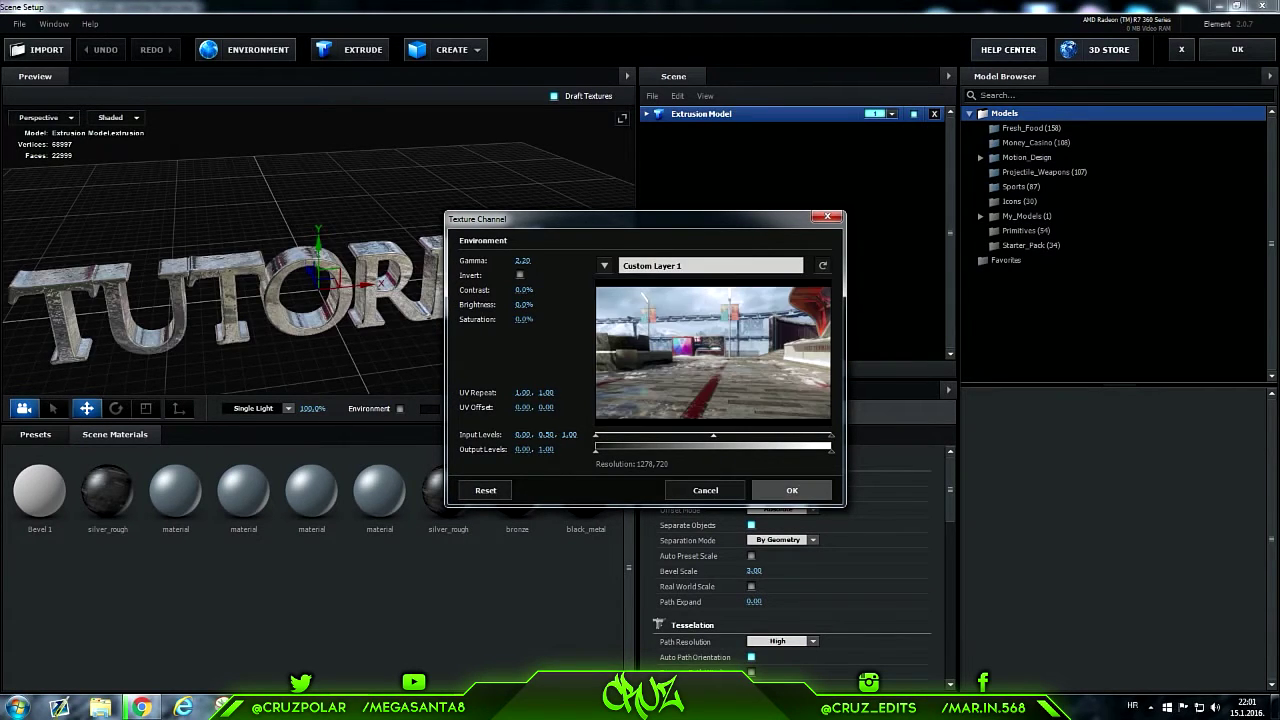
pyautogui.click(792, 490)
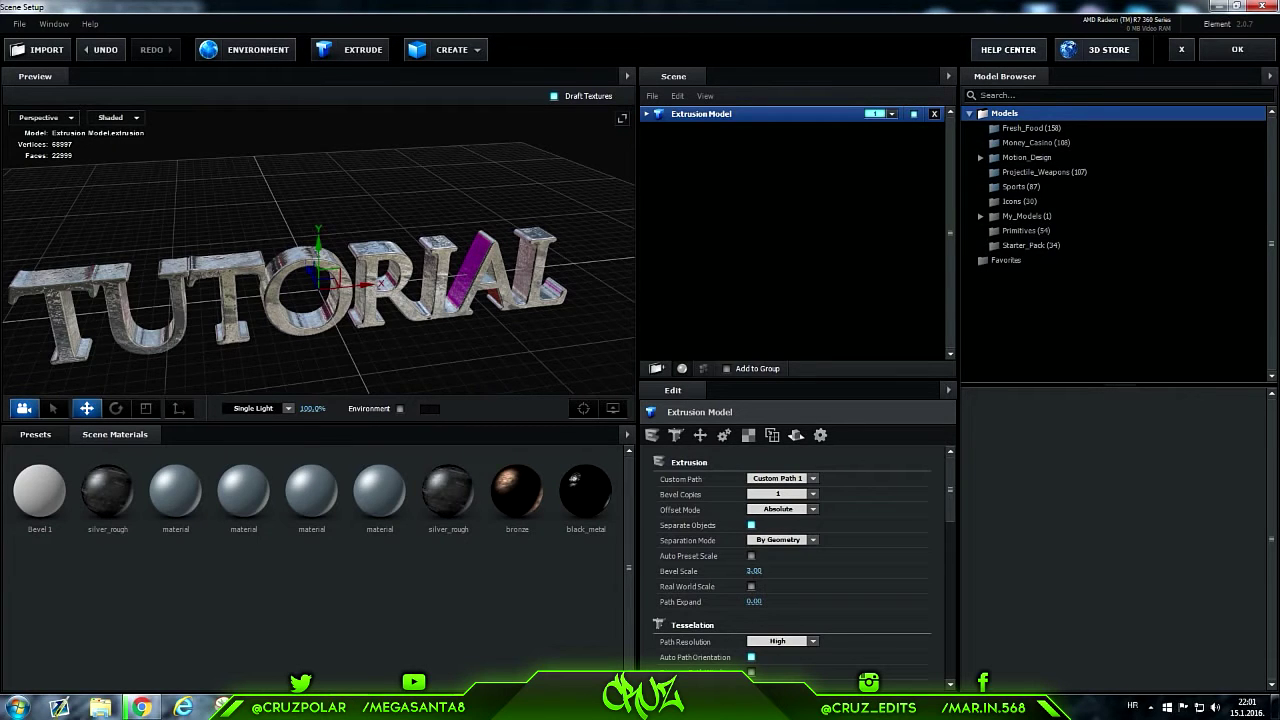
# Step: Inspect the reflective text, browse preset materials, and open the Motion_Design model collection
pyautogui.moveTo(320, 300)
pyautogui.mouseDown()
pyautogui.moveTo(400, 290)
pyautogui.moveTo(360, 230)
pyautogui.mouseUp()
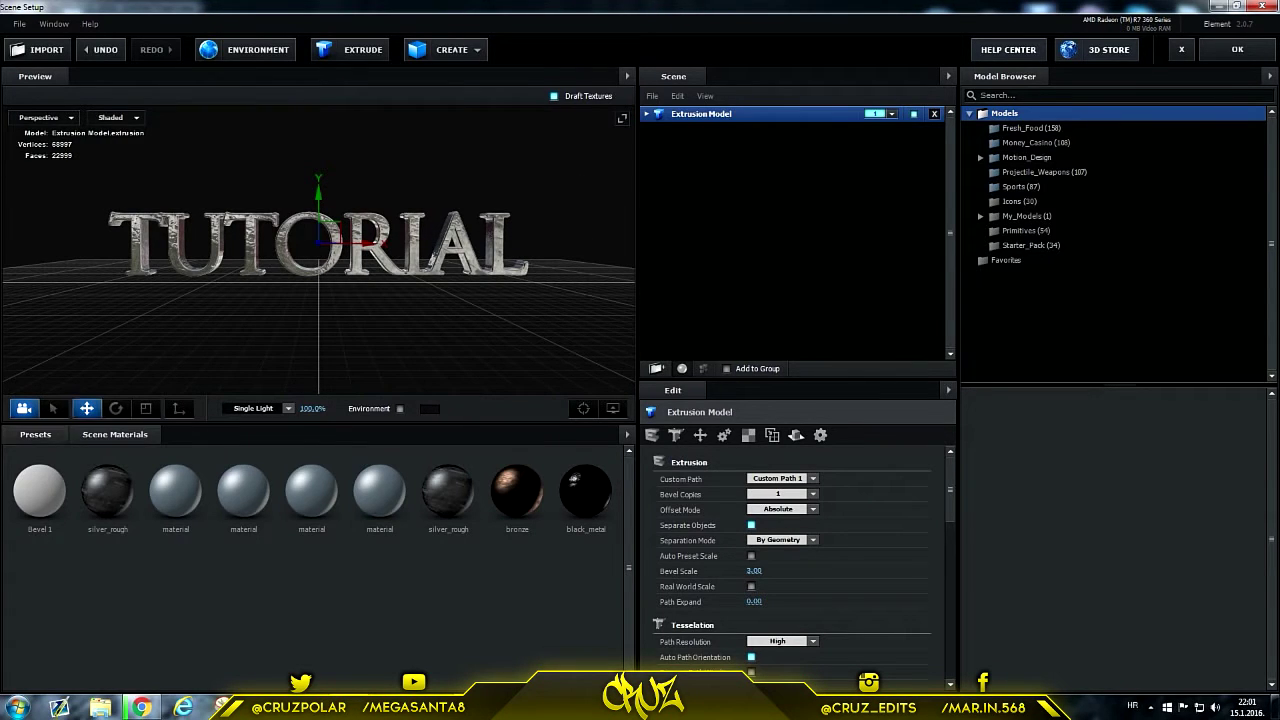
pyautogui.click(35, 434)
pyautogui.click(67, 496)
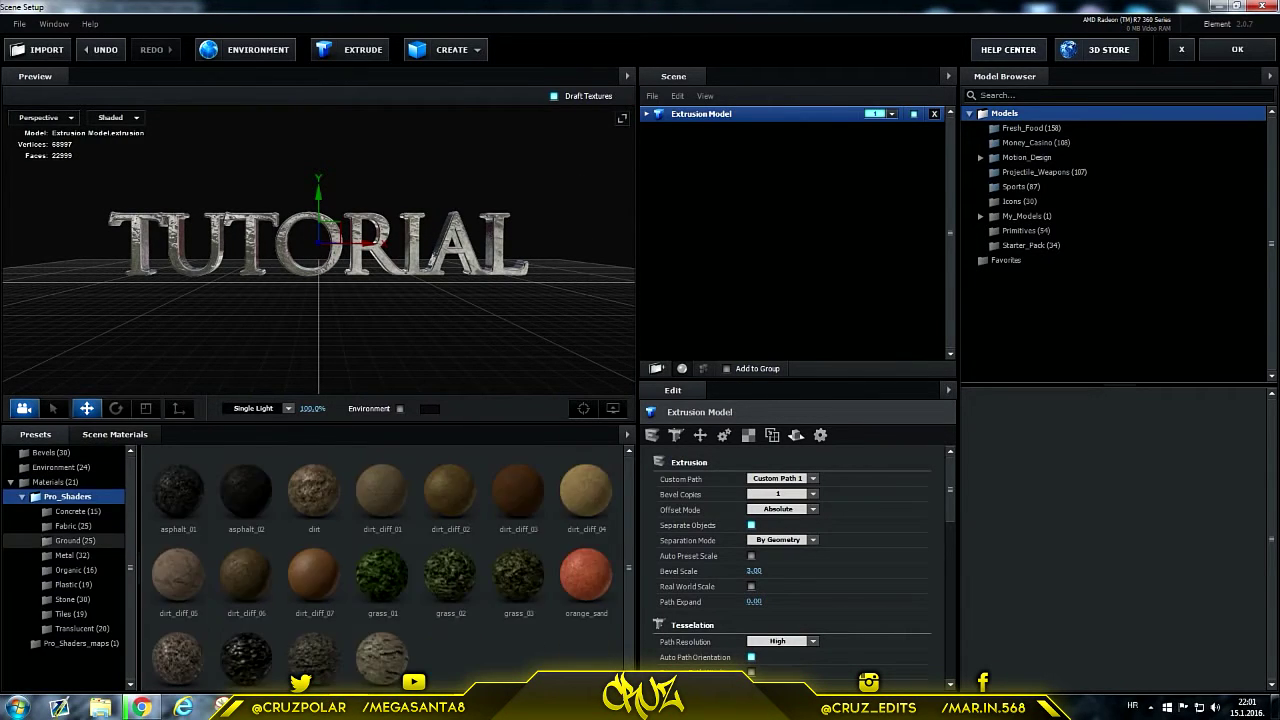
pyautogui.click(78, 570)
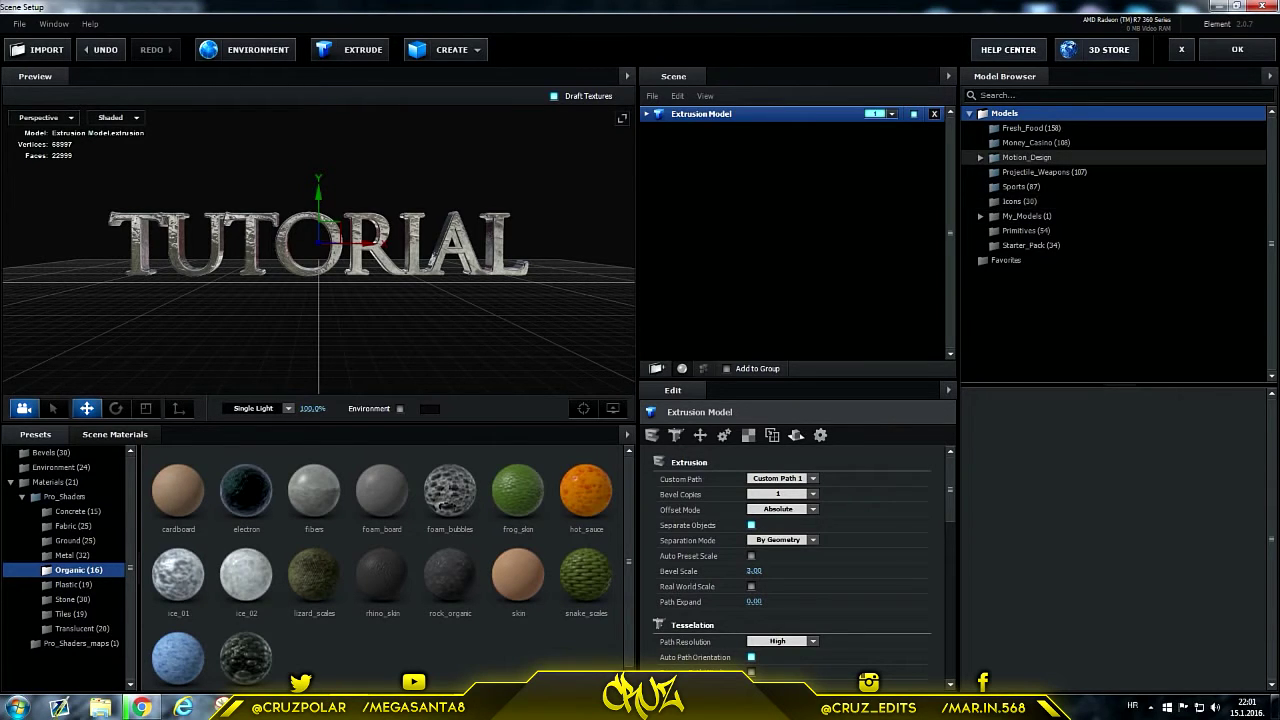
pyautogui.doubleClick(1027, 157)
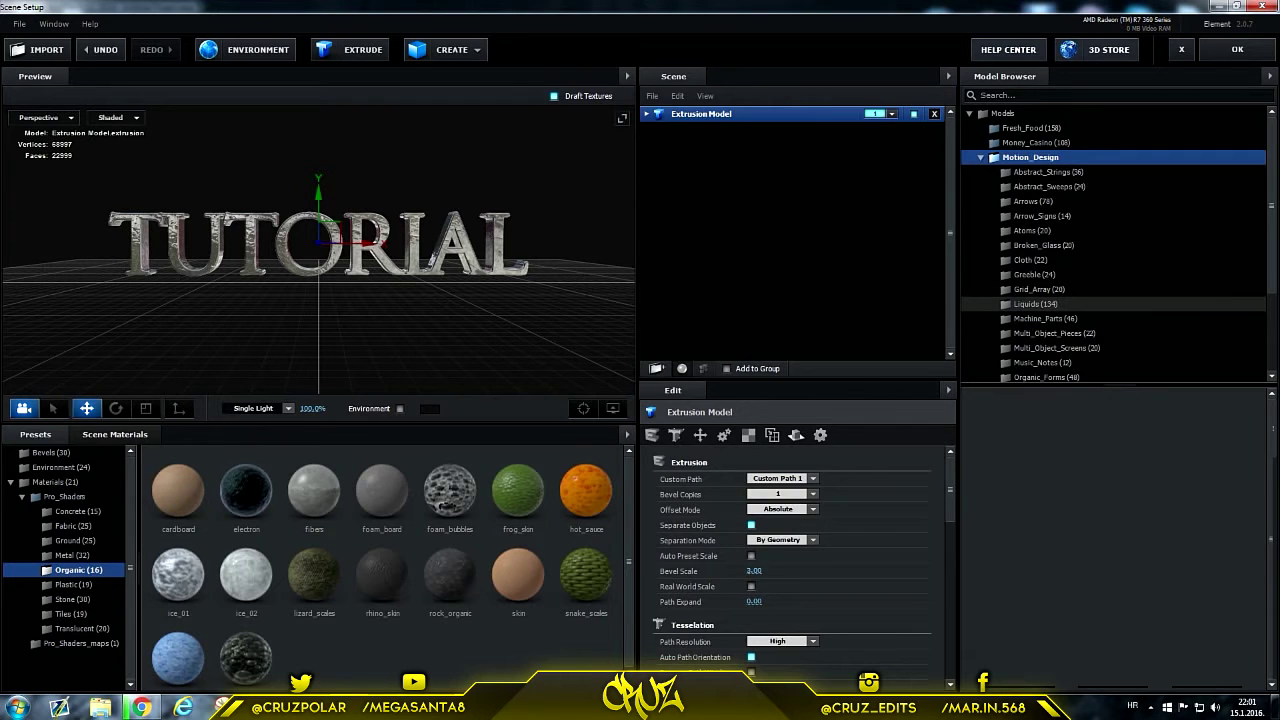
# Step: Add the liquid_12 splash model and apply the black_metal material to it
pyautogui.click(1037, 303)
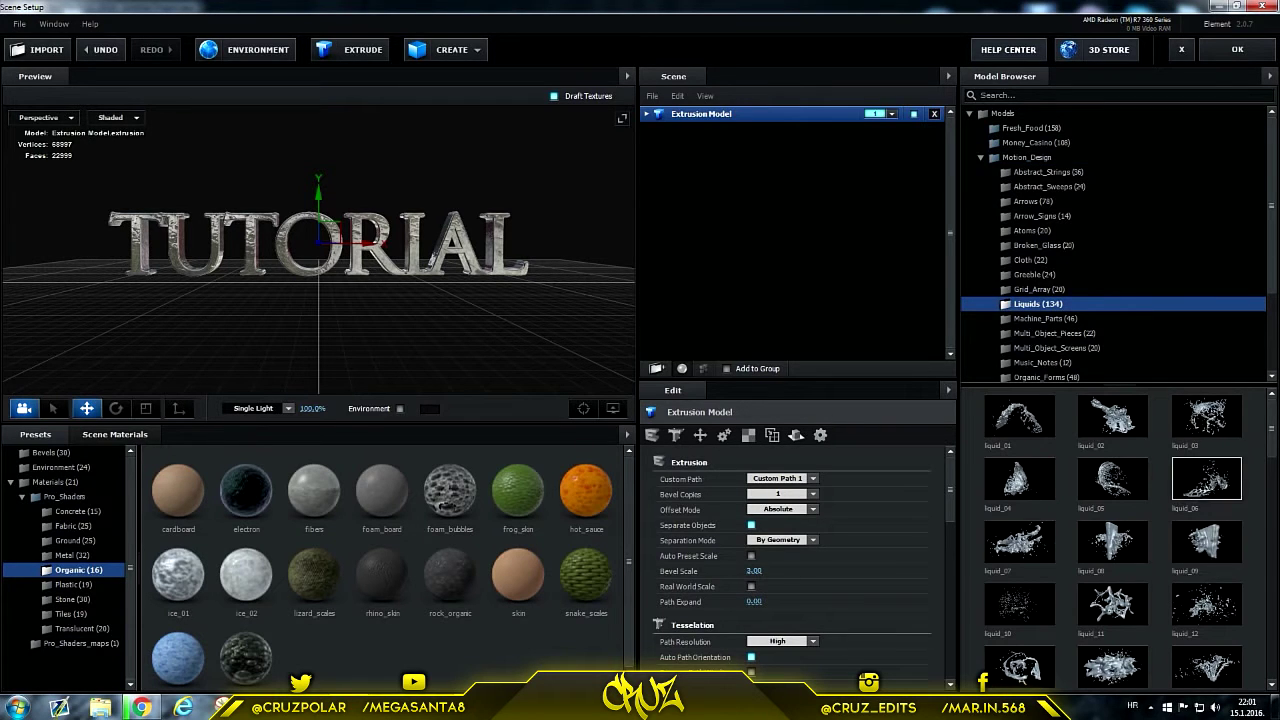
pyautogui.click(1206, 605)
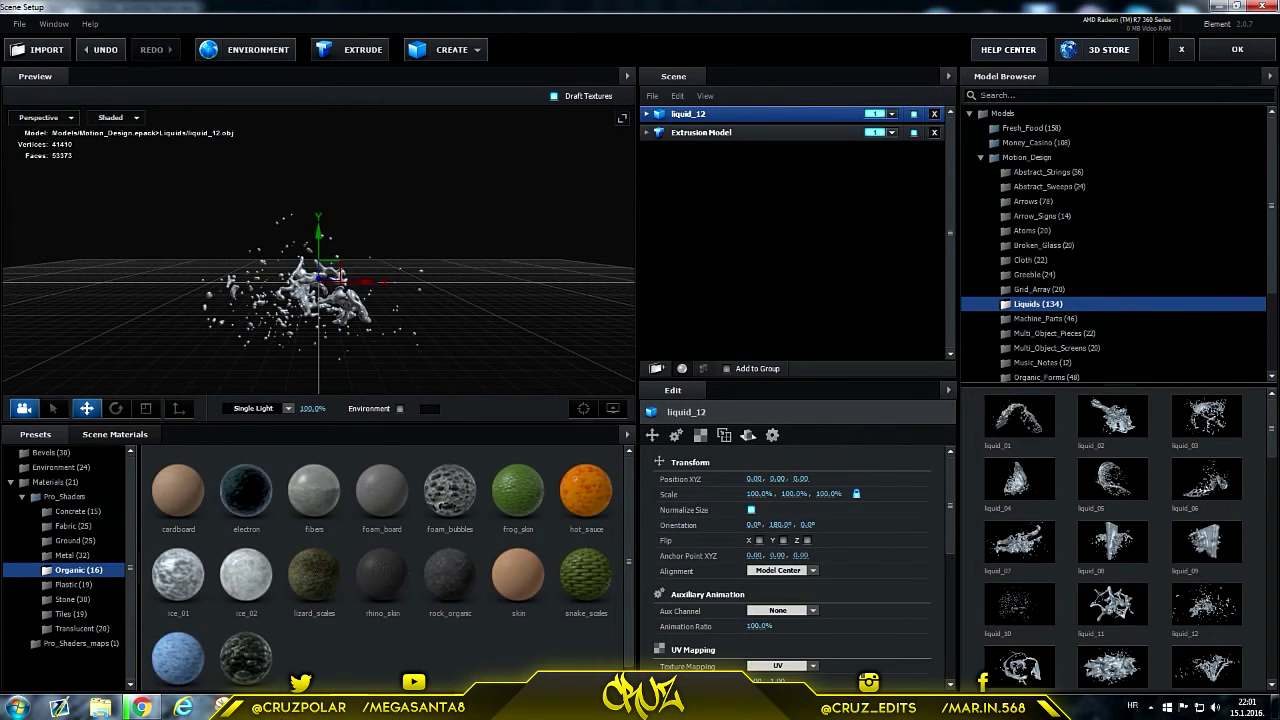
pyautogui.click(70, 599)
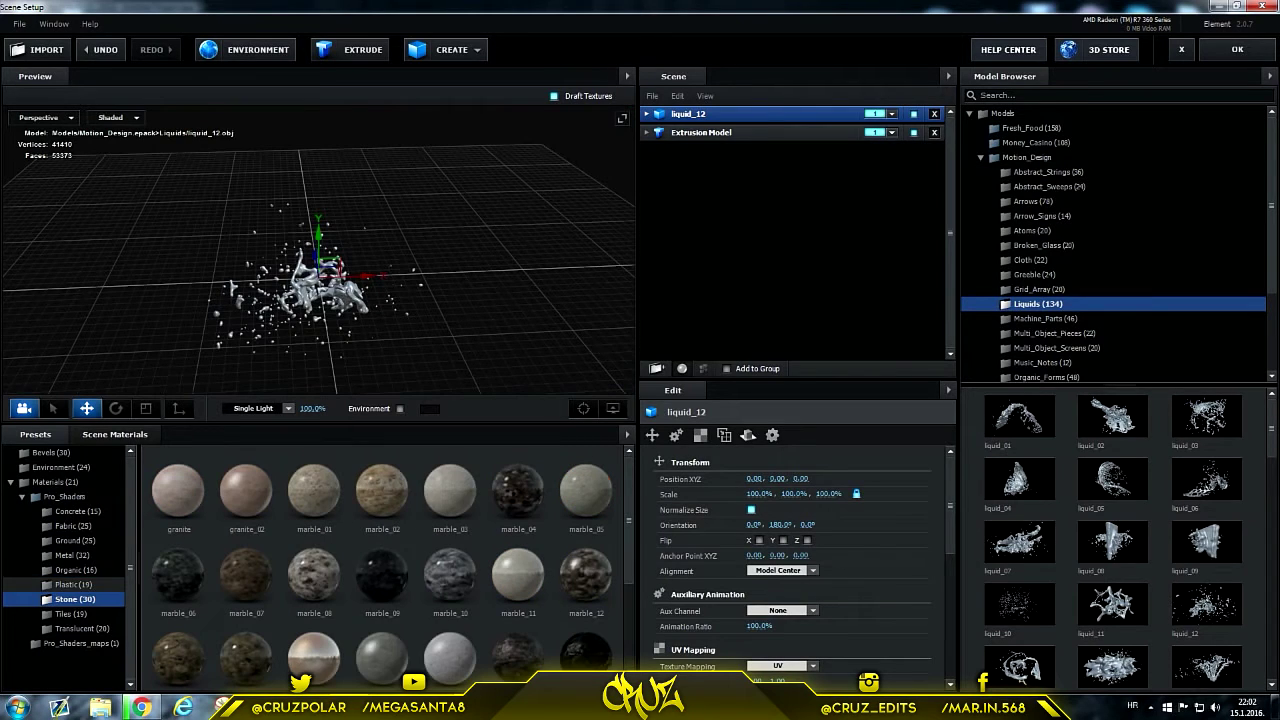
pyautogui.click(70, 555)
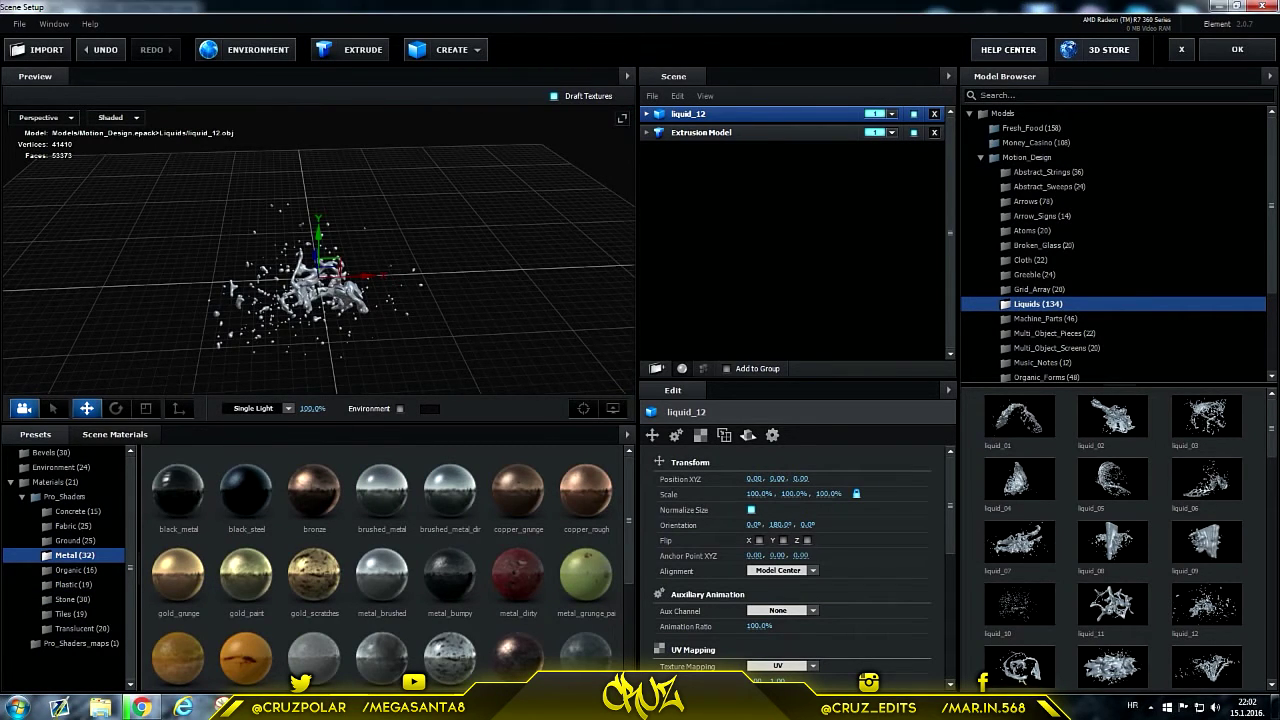
pyautogui.click(646, 113)
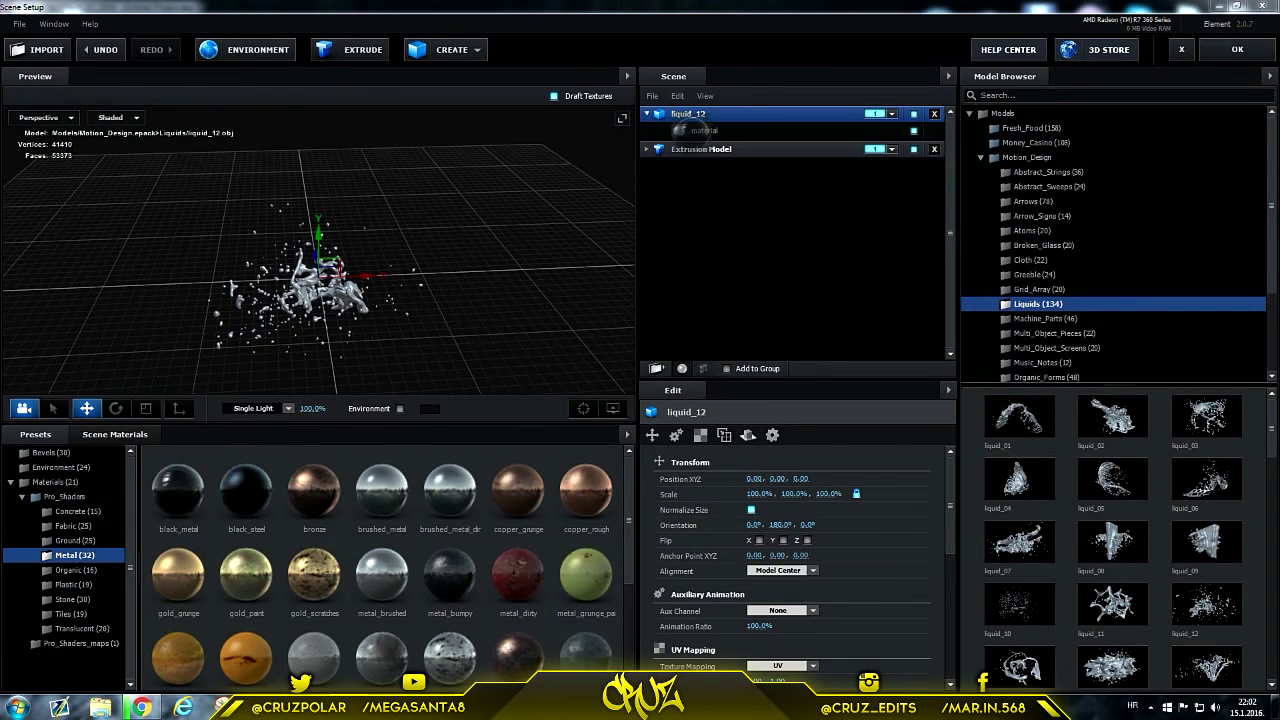
pyautogui.moveTo(680, 130)
pyautogui.mouseDown()
pyautogui.moveTo(730, 96)
pyautogui.moveTo(705, 130)
pyautogui.mouseUp()
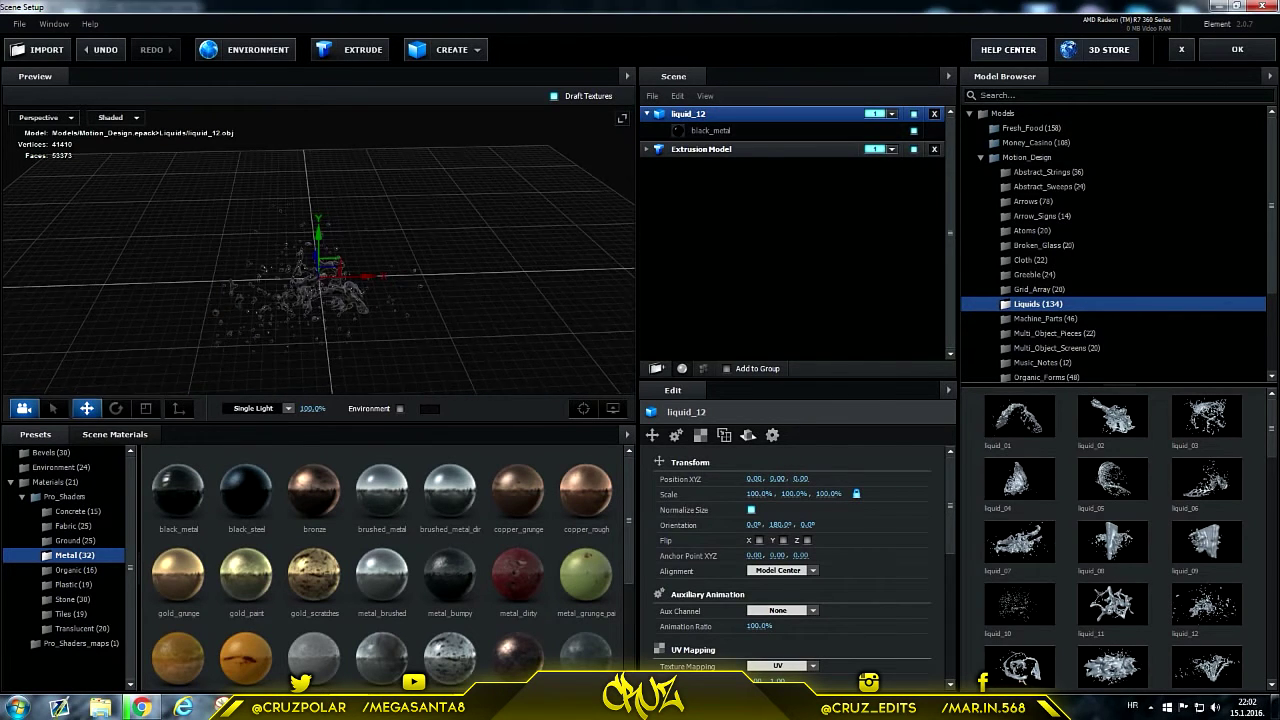
# Step: Raise the splash, assign it to group 2, and lower the TUTORIAL text slightly
pyautogui.moveTo(318, 235); pyautogui.dragTo(318, 190)
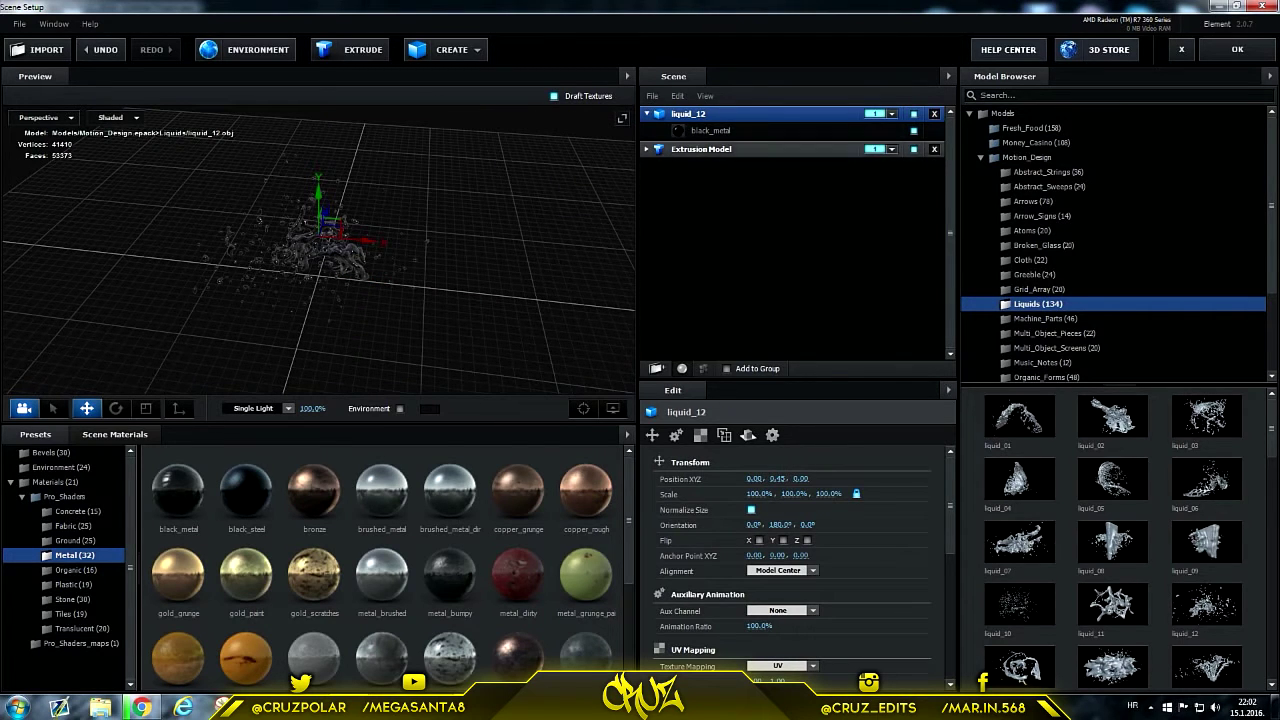
pyautogui.click(878, 113)
pyautogui.click(887, 113)
pyautogui.click(897, 133)
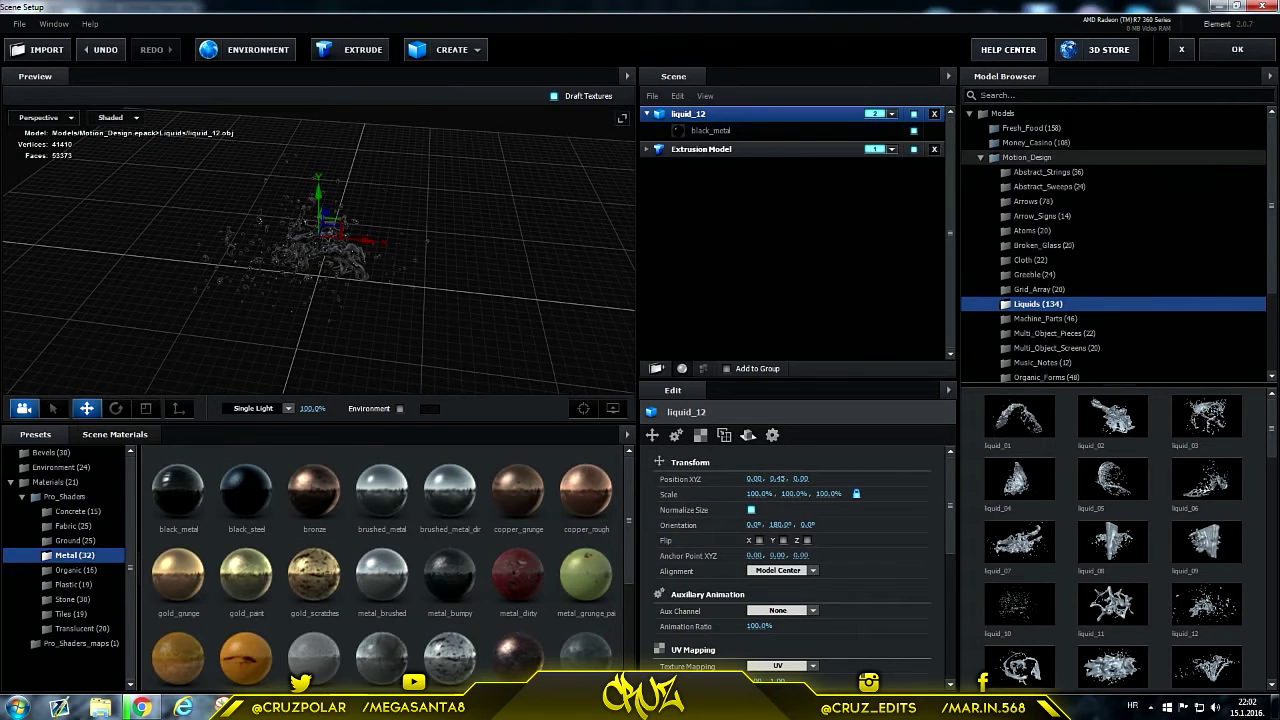
pyautogui.click(1237, 49)
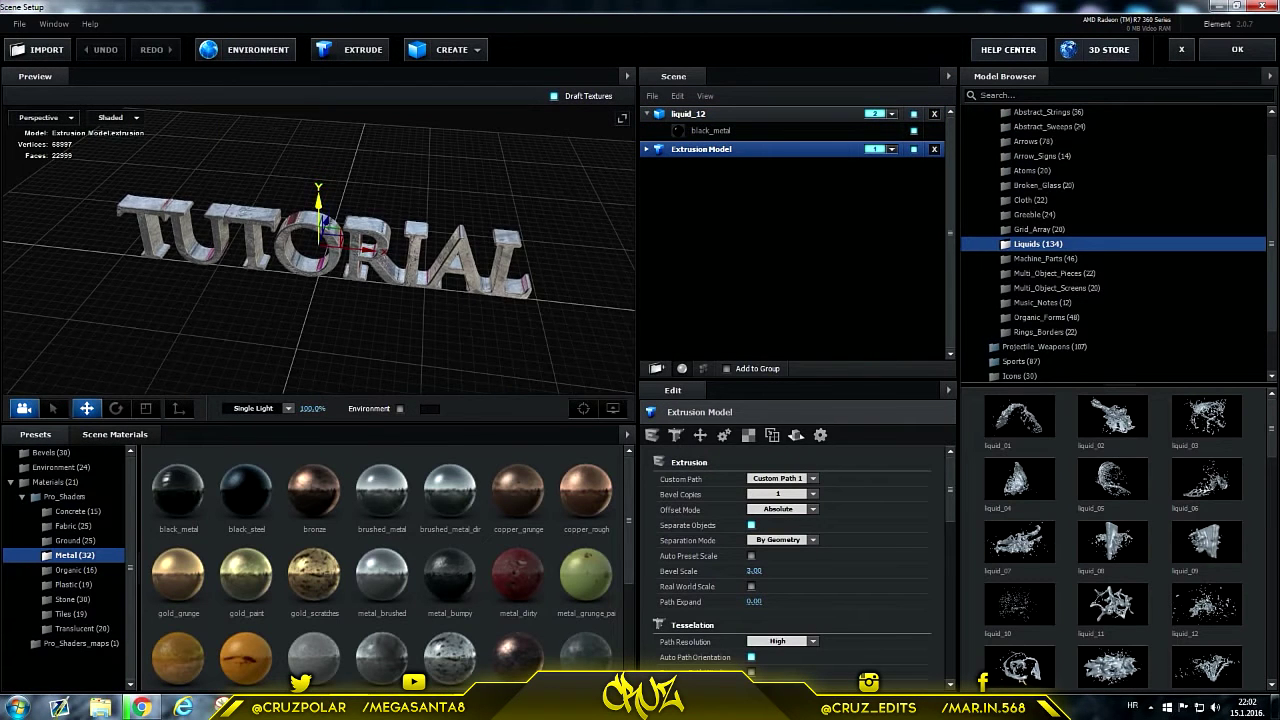
pyautogui.moveTo(318, 218); pyautogui.dragTo(318, 236)
pyautogui.click(710, 130)
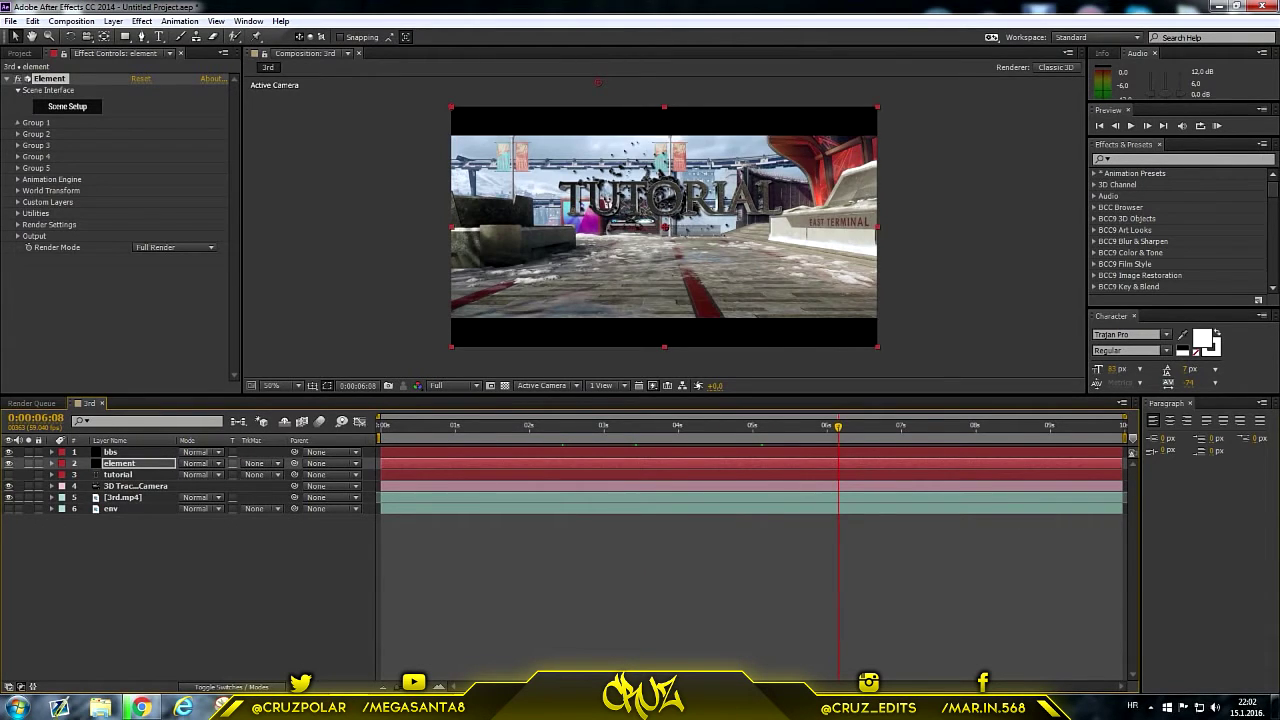
# Step: Expand the Group 1 and Group 2 particle replicator settings in Element
pyautogui.click(17, 122)
pyautogui.click(29, 145)
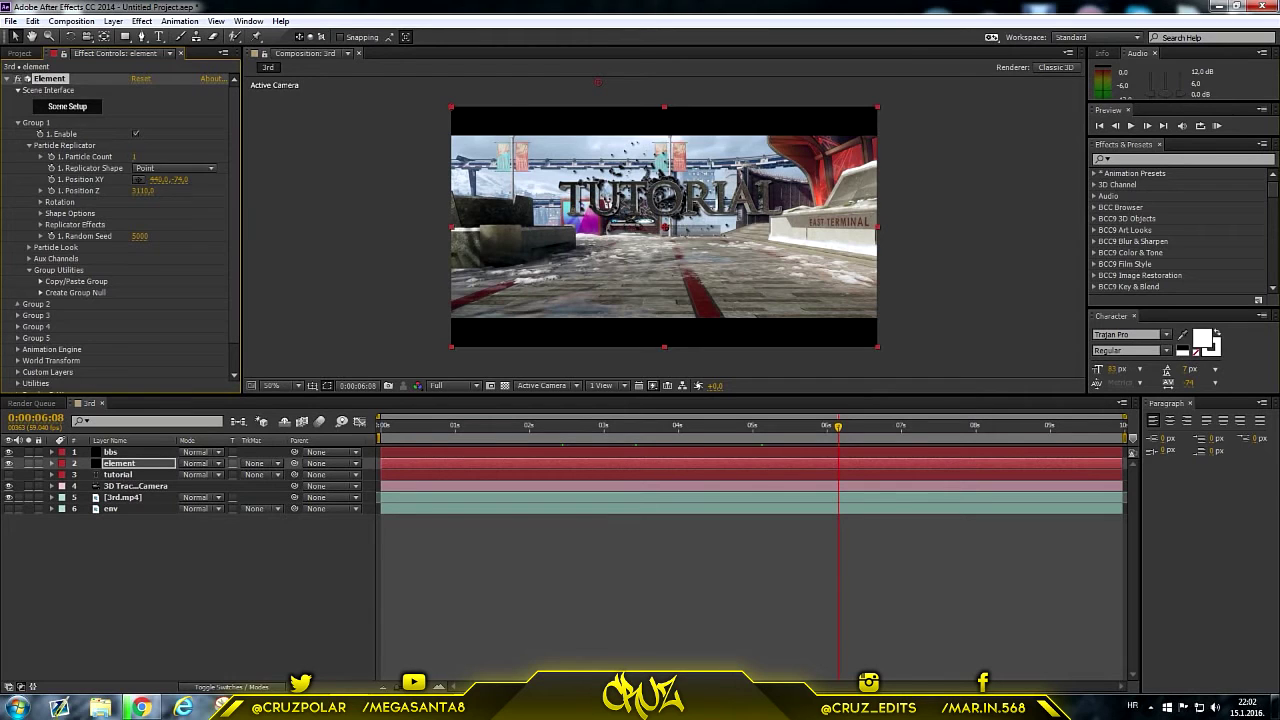
pyautogui.click(17, 304)
pyautogui.scroll(-3, 120, 250)
pyautogui.scroll(2, 120, 233)
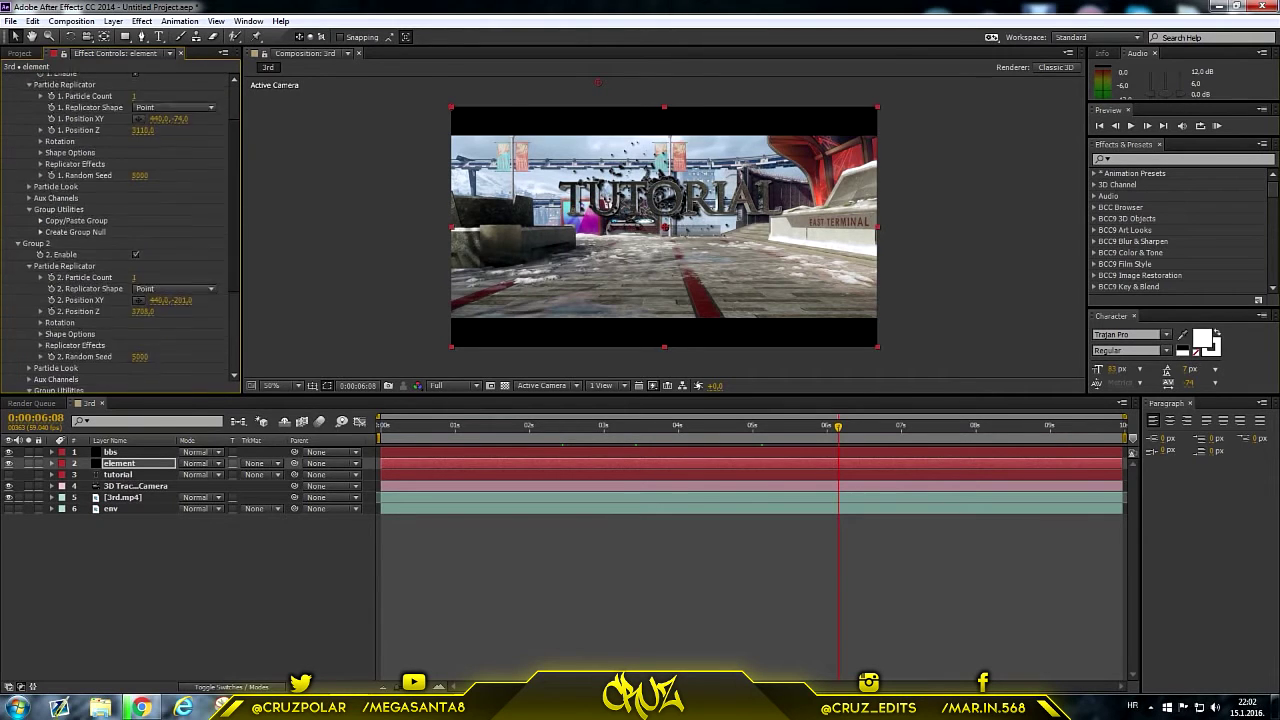
# Step: Set Group 2's vertical position to -74, confirm depth 3110, and push Group 2 further back
pyautogui.click(180, 143)
pyautogui.click(180, 325)
pyautogui.write('-74')
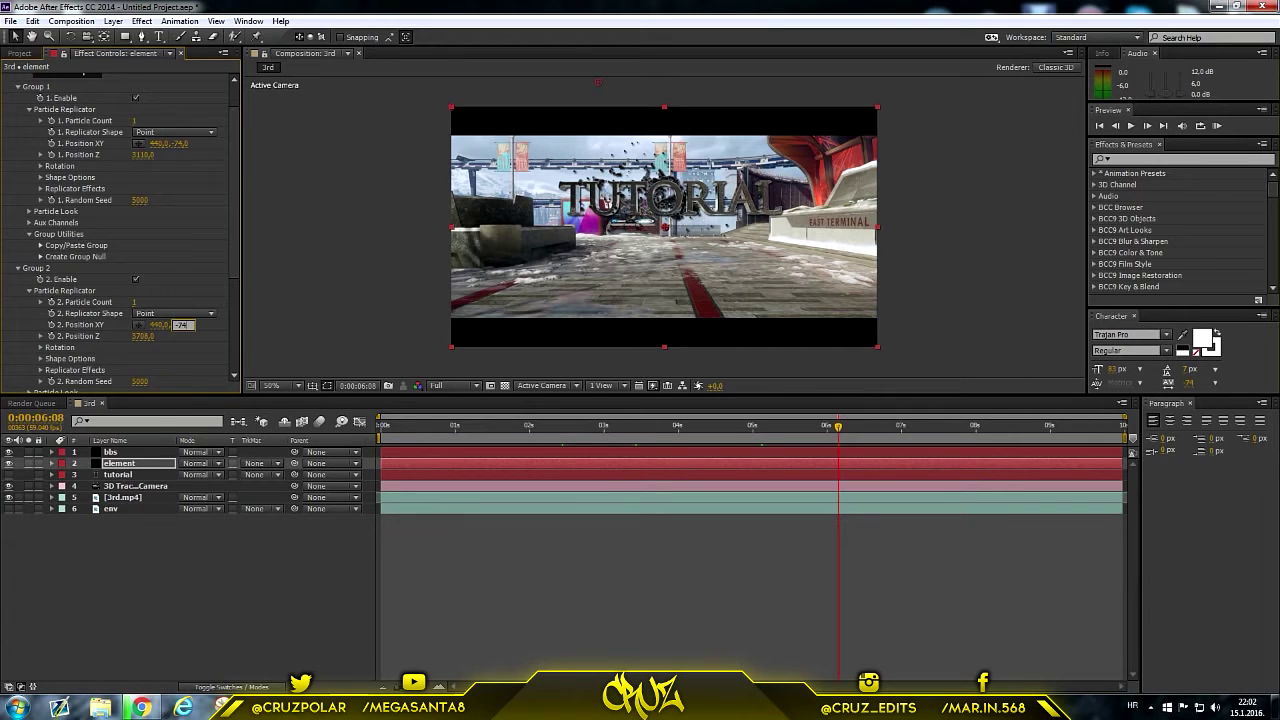
pyautogui.press('Return')
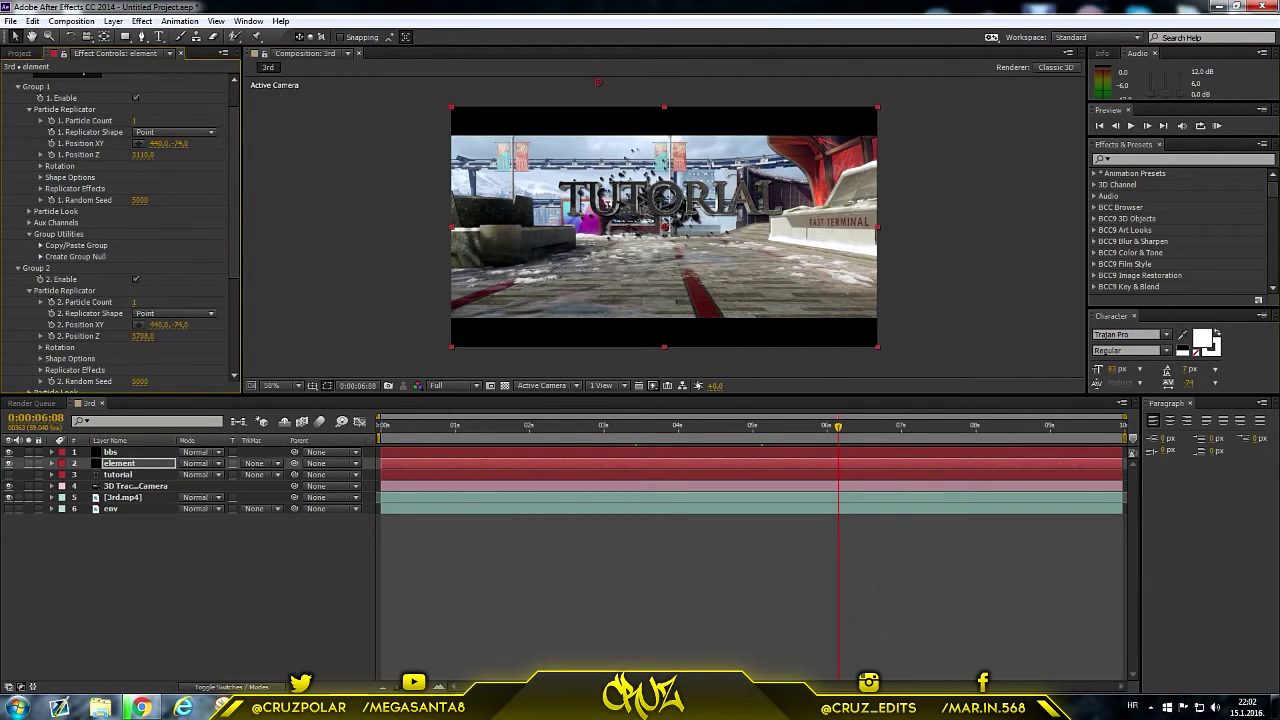
pyautogui.click(143, 155)
pyautogui.press('Return')
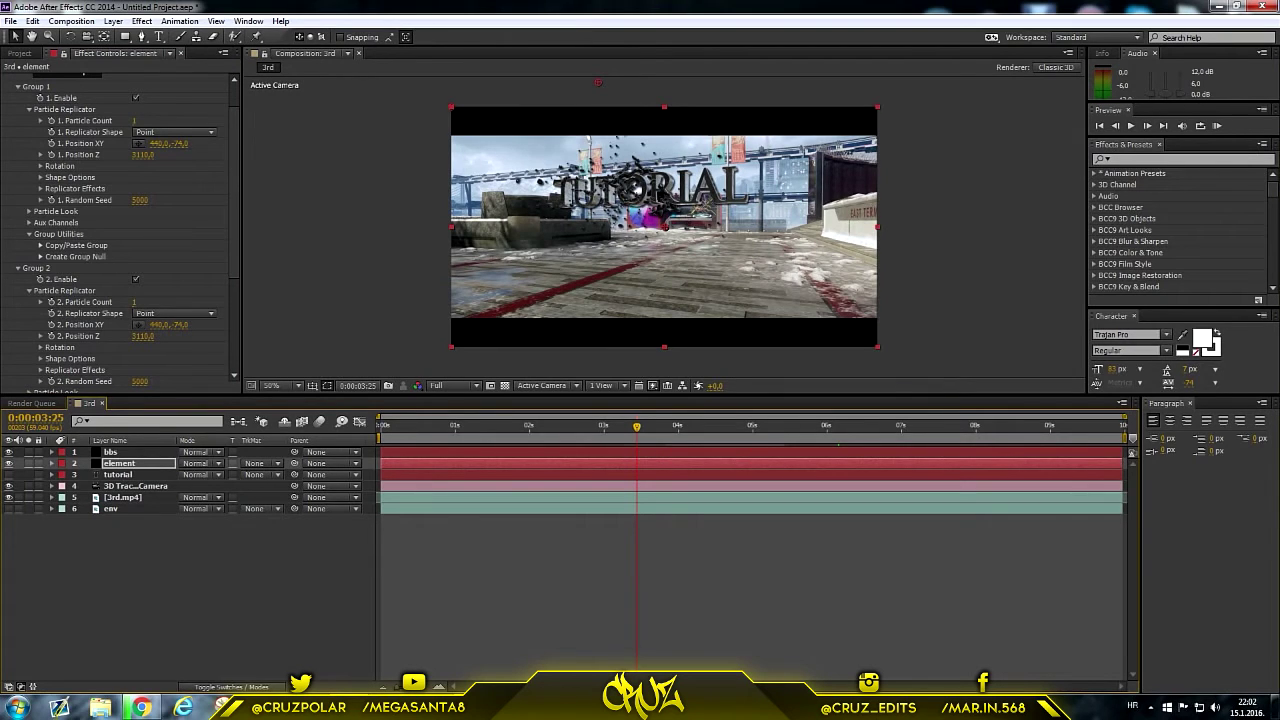
pyautogui.moveTo(142, 336); pyautogui.dragTo(200, 336)
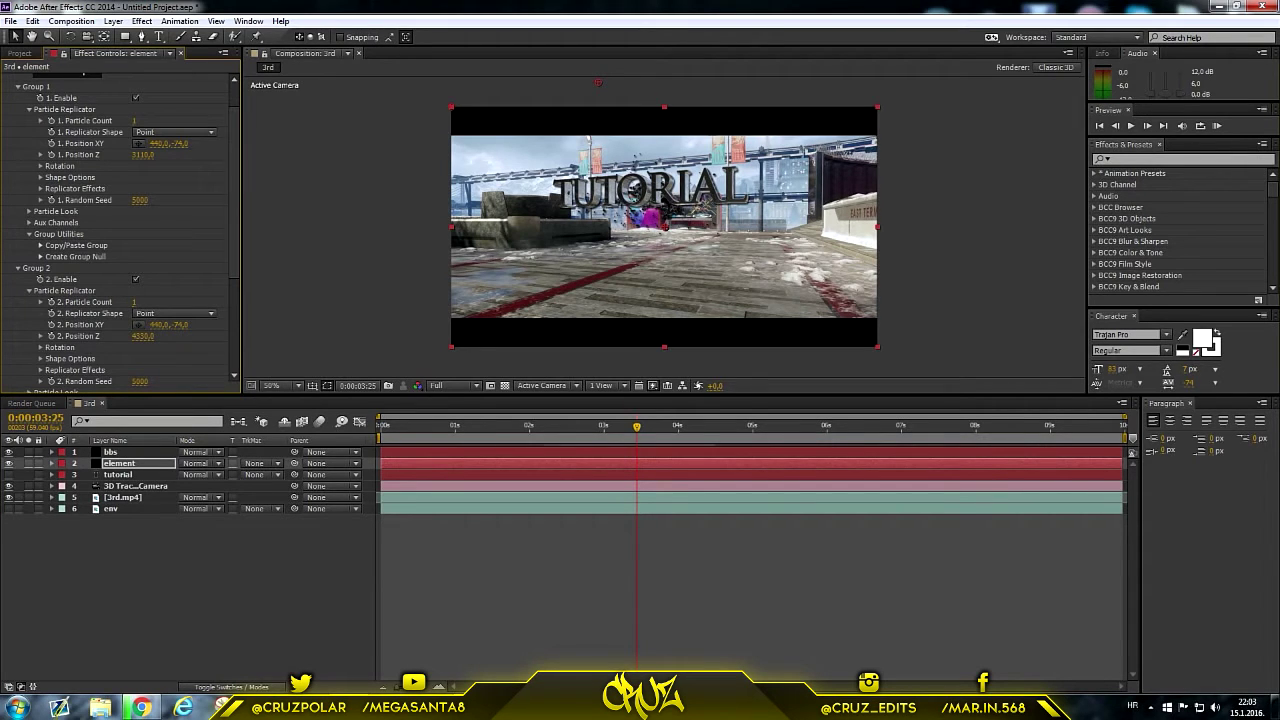
pyautogui.scroll(-2, 120, 230)
pyautogui.scroll(-2, 120, 230)
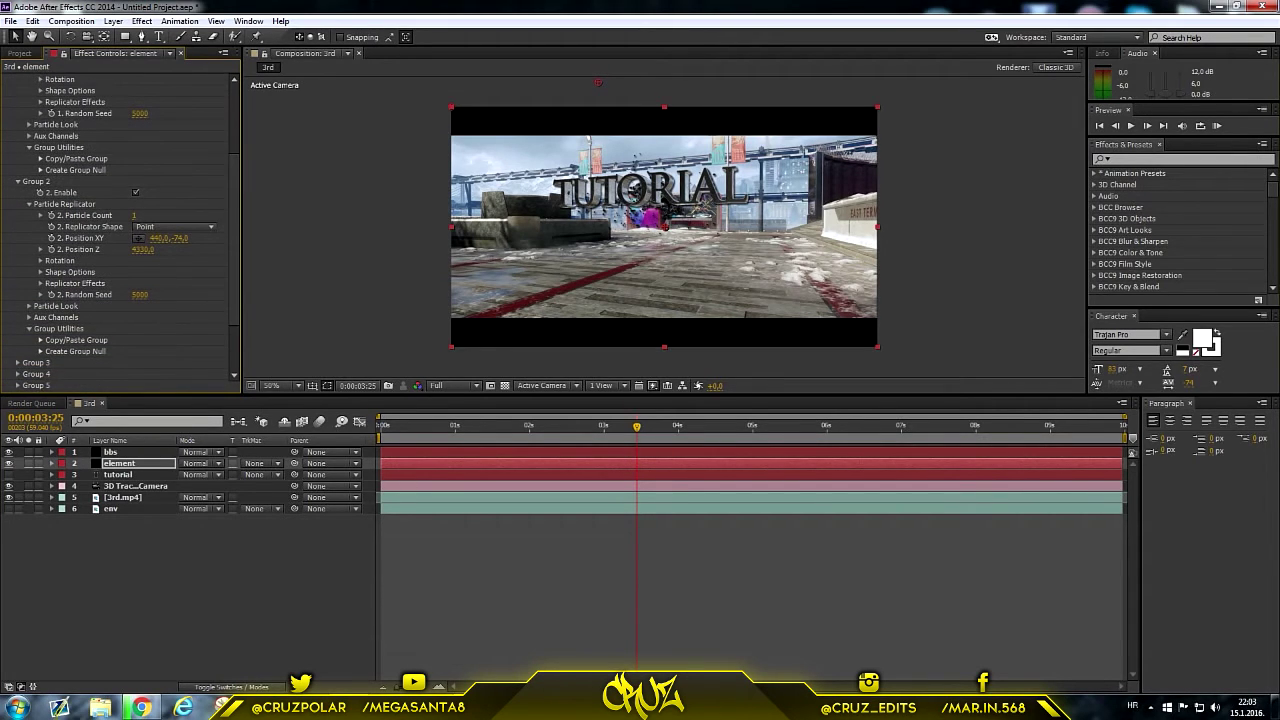
# Step: Increase Group 2's Particle Size to 66.8 and check it across frames
pyautogui.click(29, 305)
pyautogui.scroll(-1, 120, 230)
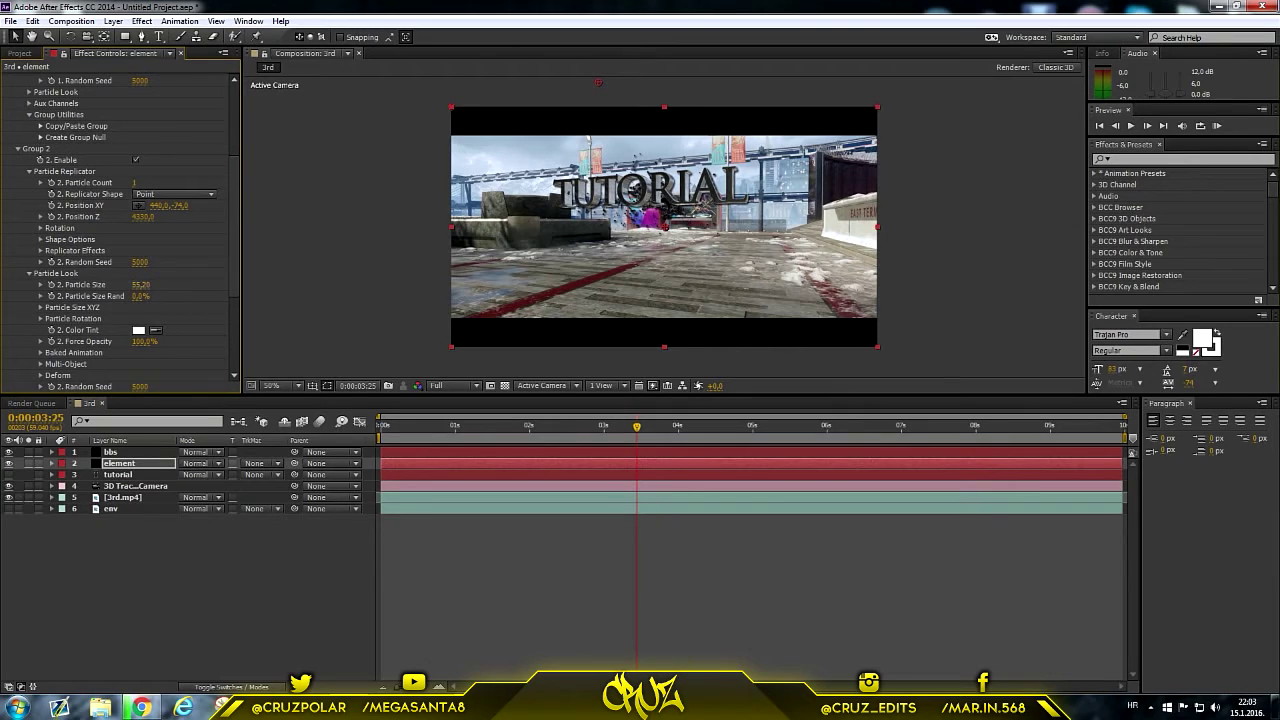
pyautogui.moveTo(140, 284); pyautogui.dragTo(152, 284)
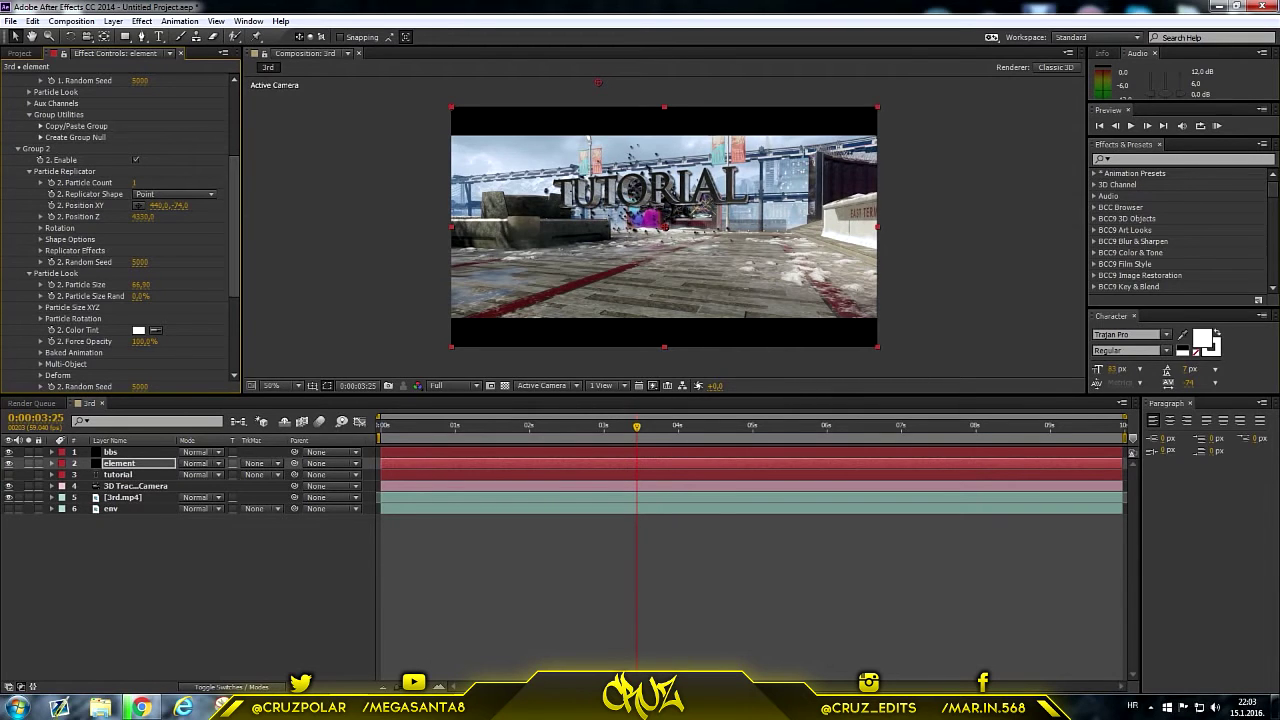
pyautogui.click(552, 425)
pyautogui.click(910, 425)
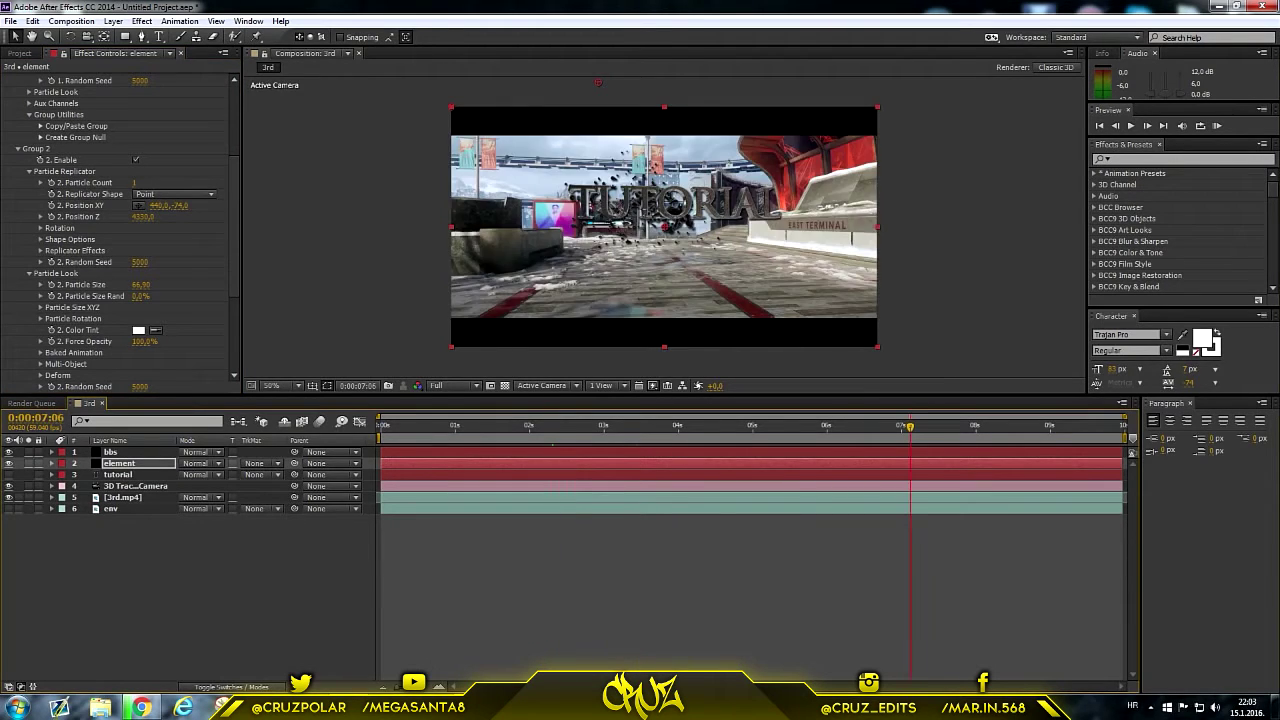
# Step: Move the Group 2 splash to position 1139,-129, trying then undoing an X rotation
pyautogui.moveTo(597, 82); pyautogui.dragTo(824, 82)
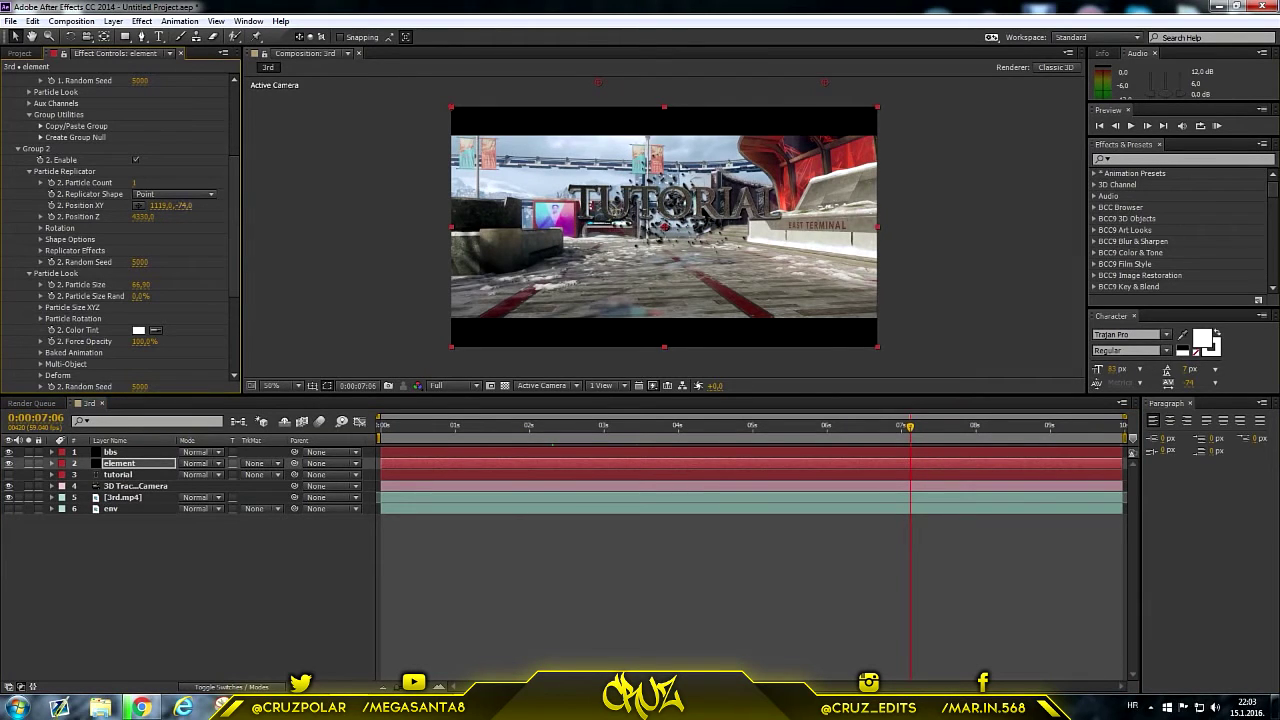
pyautogui.moveTo(825, 82); pyautogui.dragTo(825, 32)
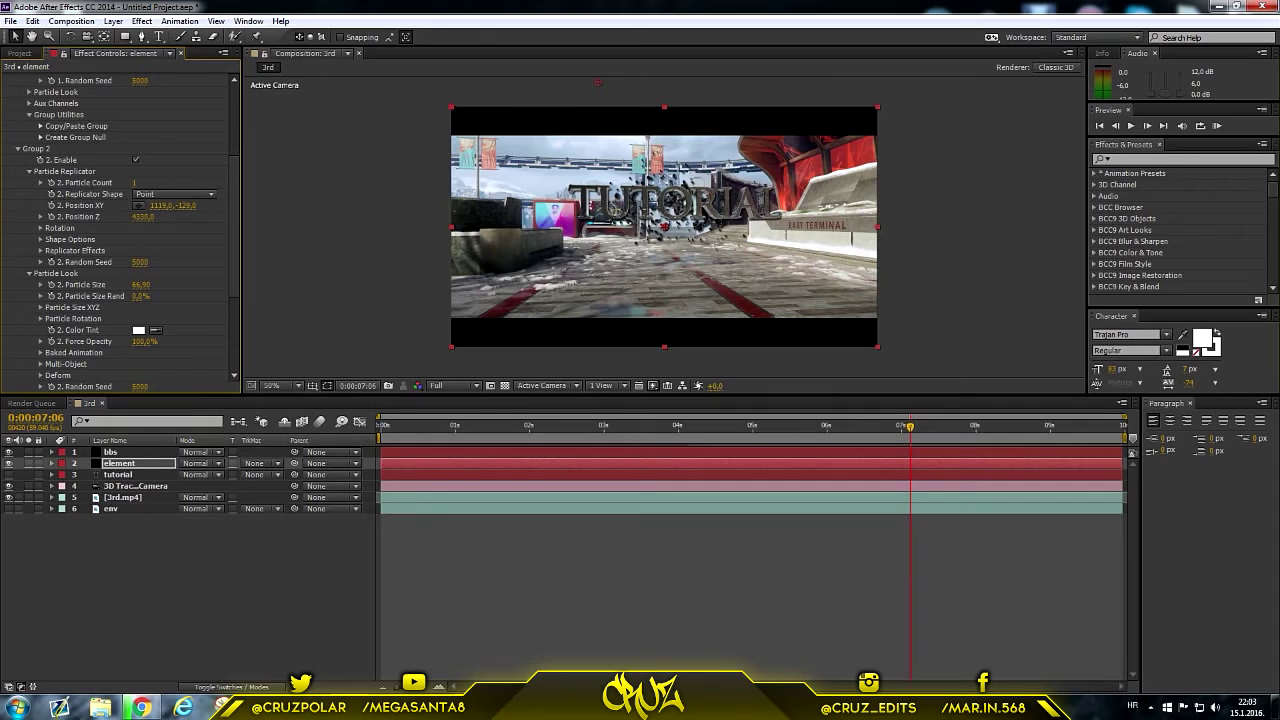
pyautogui.click(40, 228)
pyautogui.moveTo(145, 239); pyautogui.dragTo(265, 239)
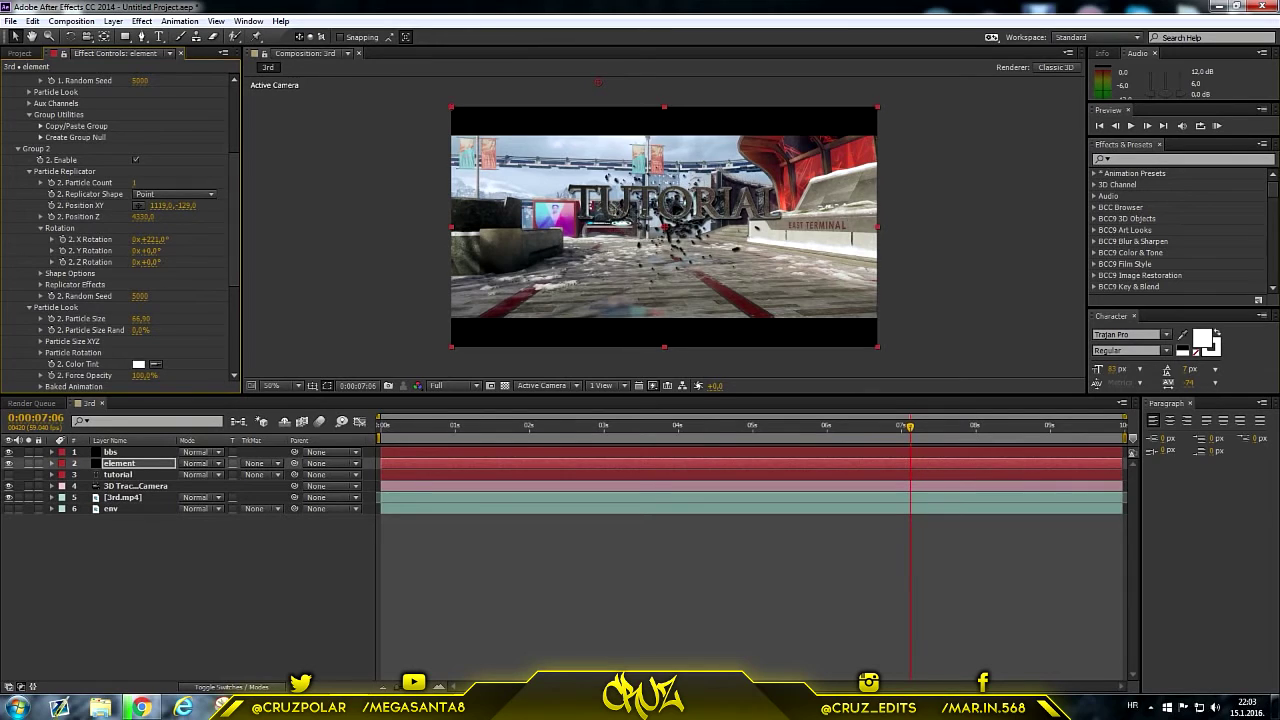
pyautogui.hotkey('ctrl', 'z')
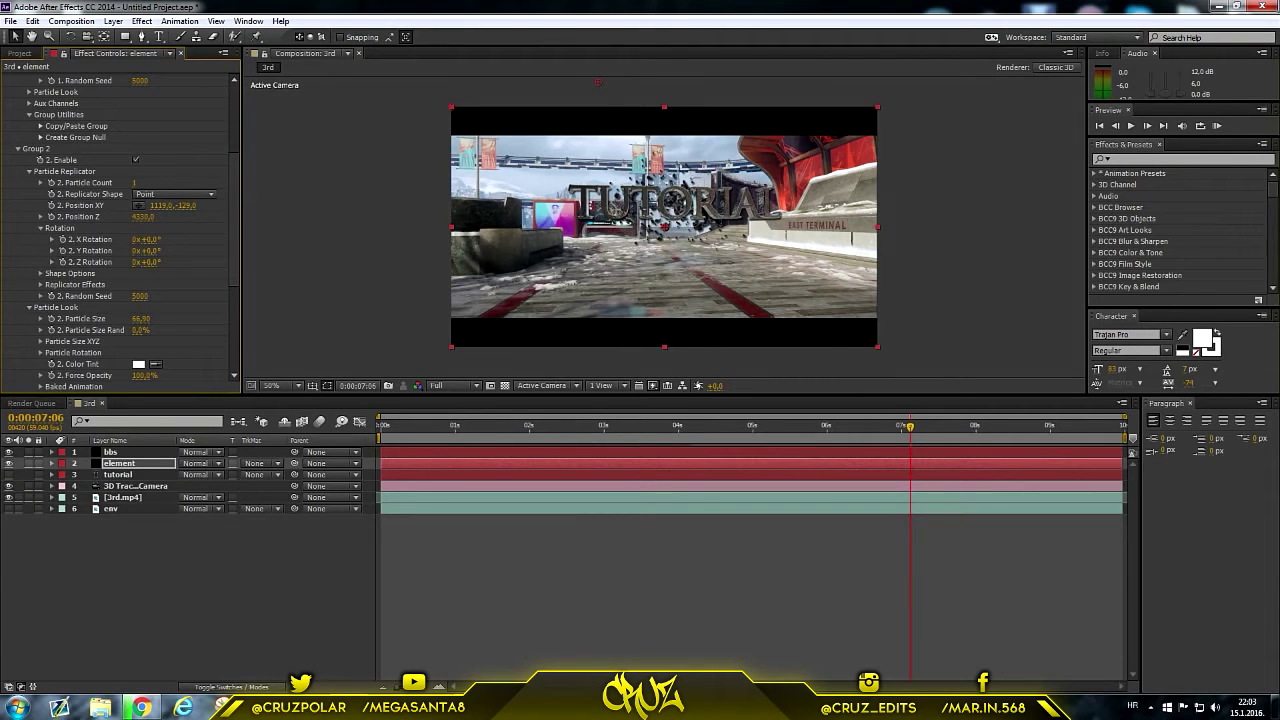
pyautogui.scroll(3, 120, 220)
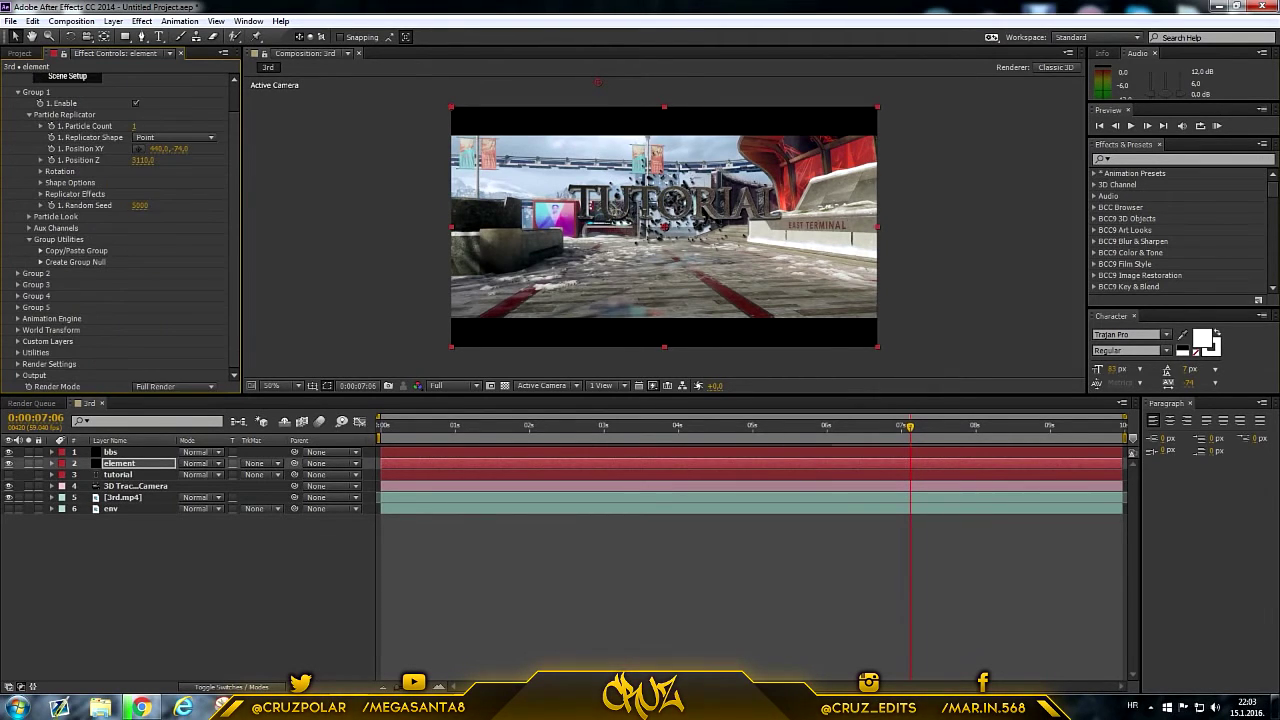
# Step: Collapse Group Utilities and Replicator, and expand Group 1's Particle Look settings
pyautogui.click(29, 239)
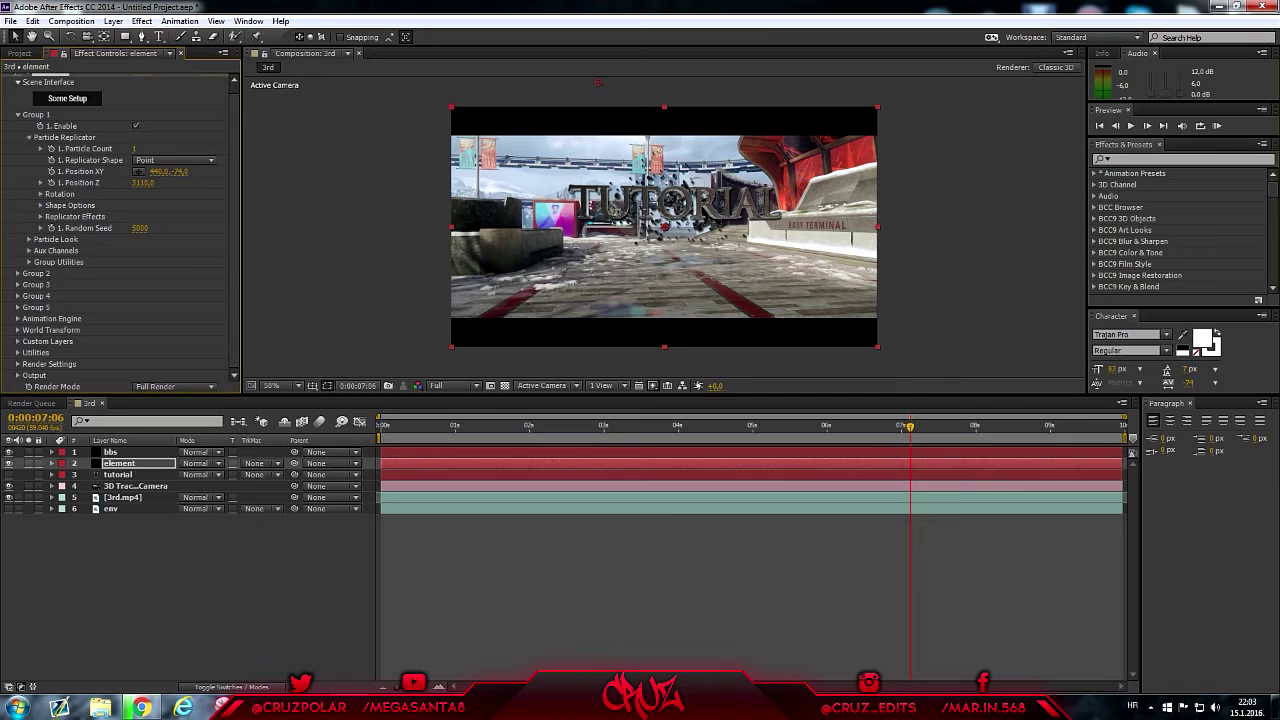
pyautogui.click(29, 137)
pyautogui.click(29, 156)
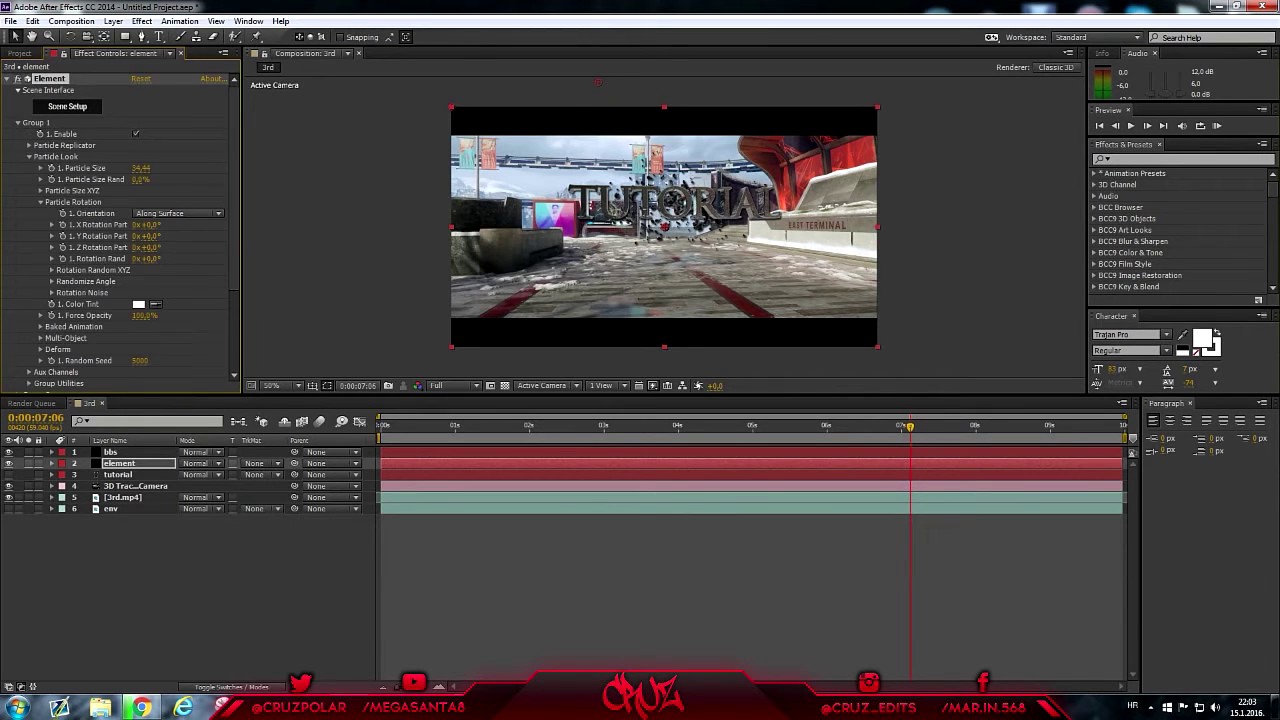
pyautogui.scroll(-3, 120, 233)
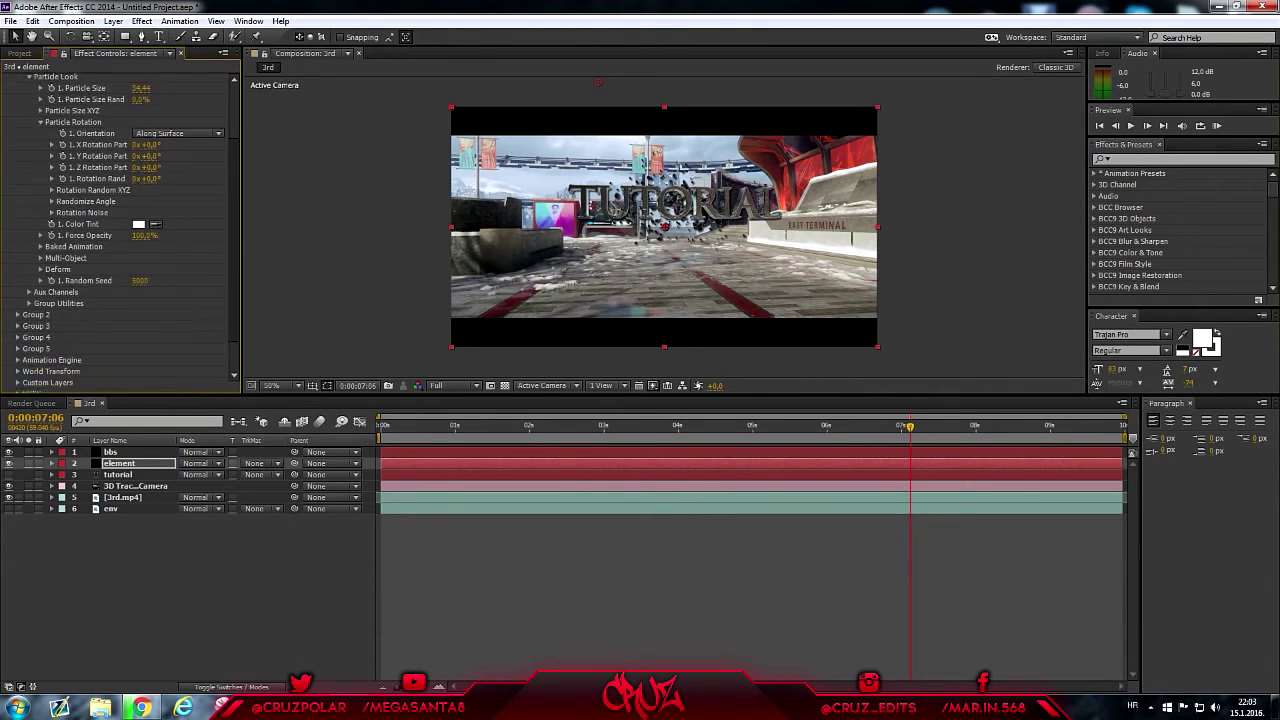
pyautogui.scroll(-2, 120, 233)
pyautogui.scroll(5, 120, 233)
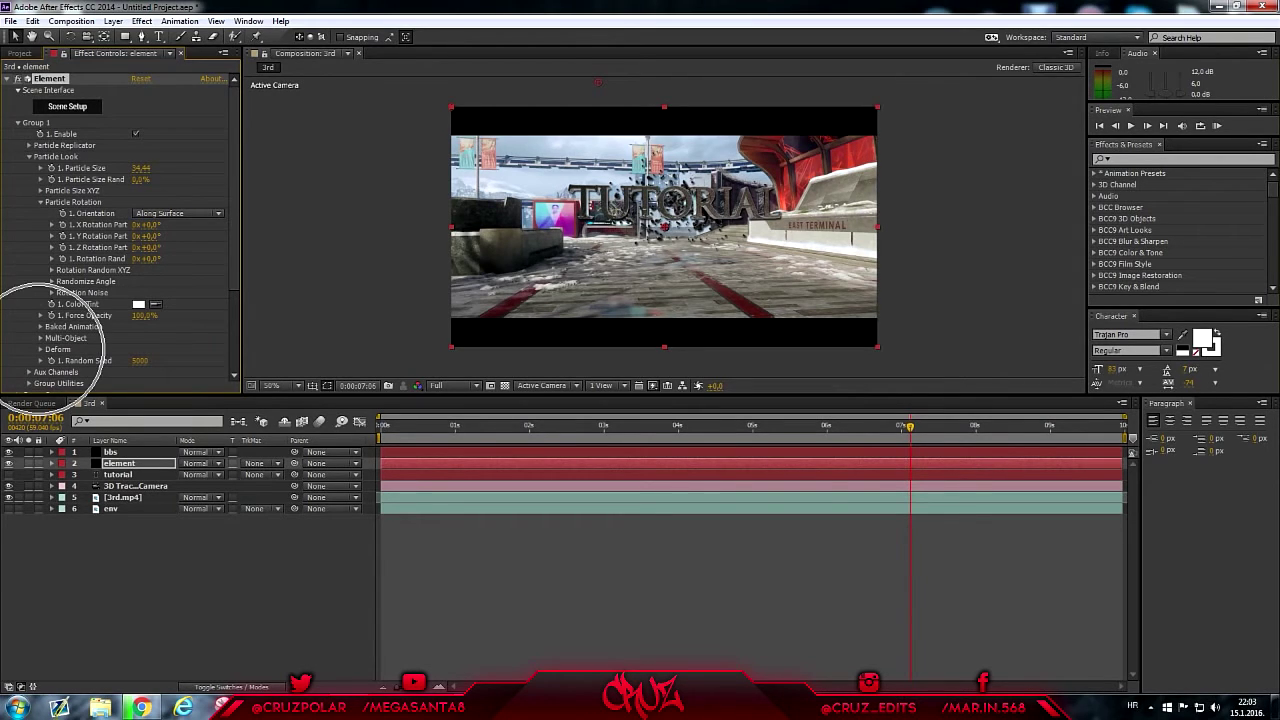
# Step: Enable Bend under Group 1 Deform and scrub Bend Angle to curve the TUTORIAL text
pyautogui.click(41, 349)
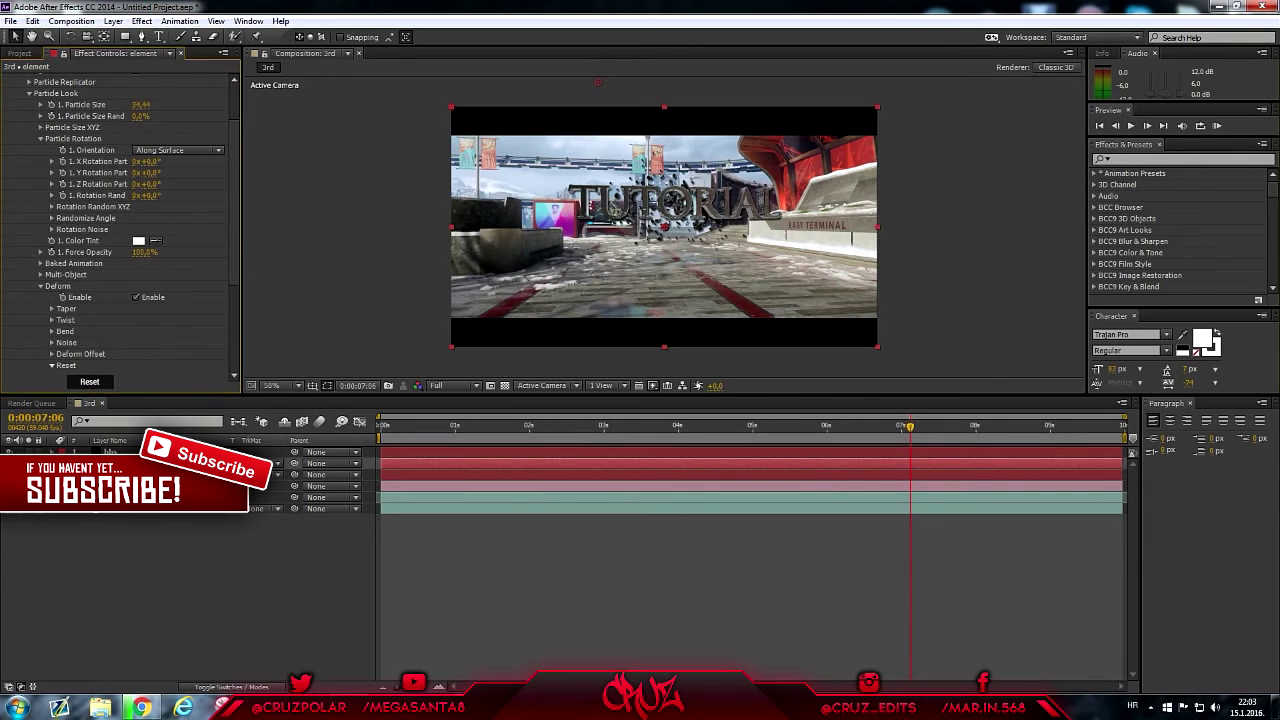
pyautogui.click(53, 333)
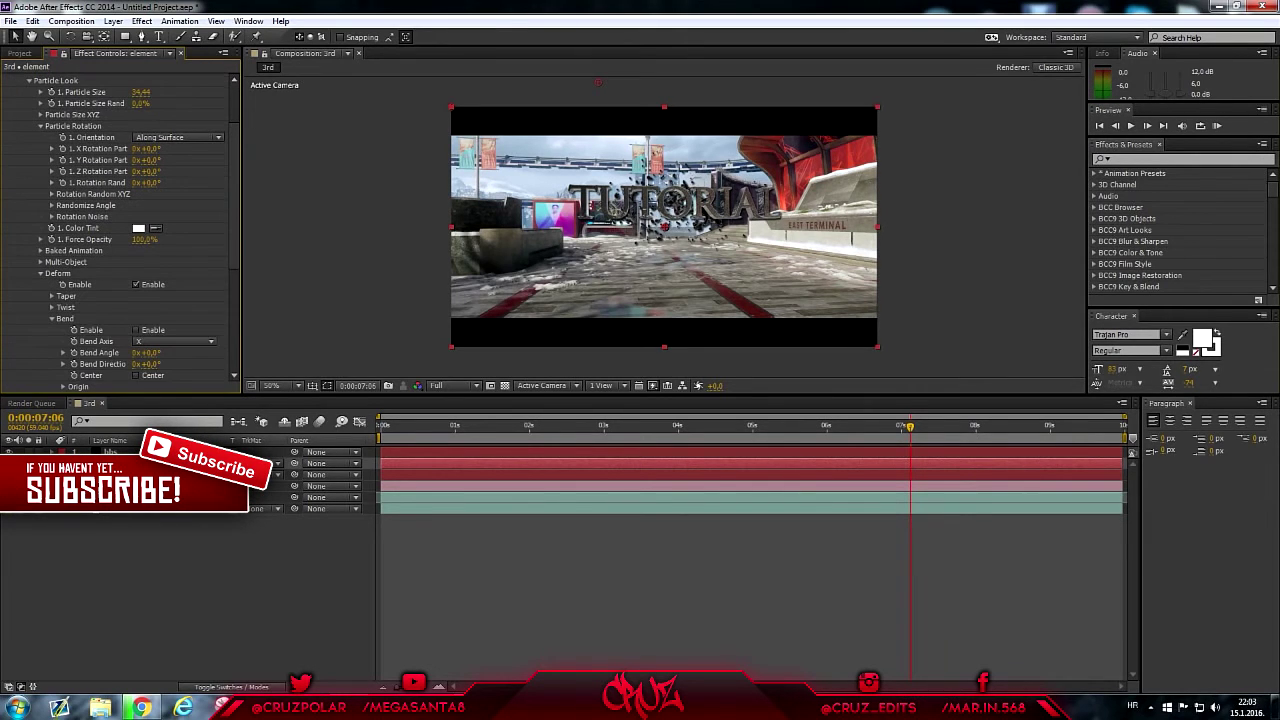
pyautogui.click(136, 330)
pyautogui.click(136, 330)
pyautogui.moveTo(148, 352)
pyautogui.mouseDown()
pyautogui.moveTo(220, 352)
pyautogui.moveTo(141, 352)
pyautogui.mouseUp()
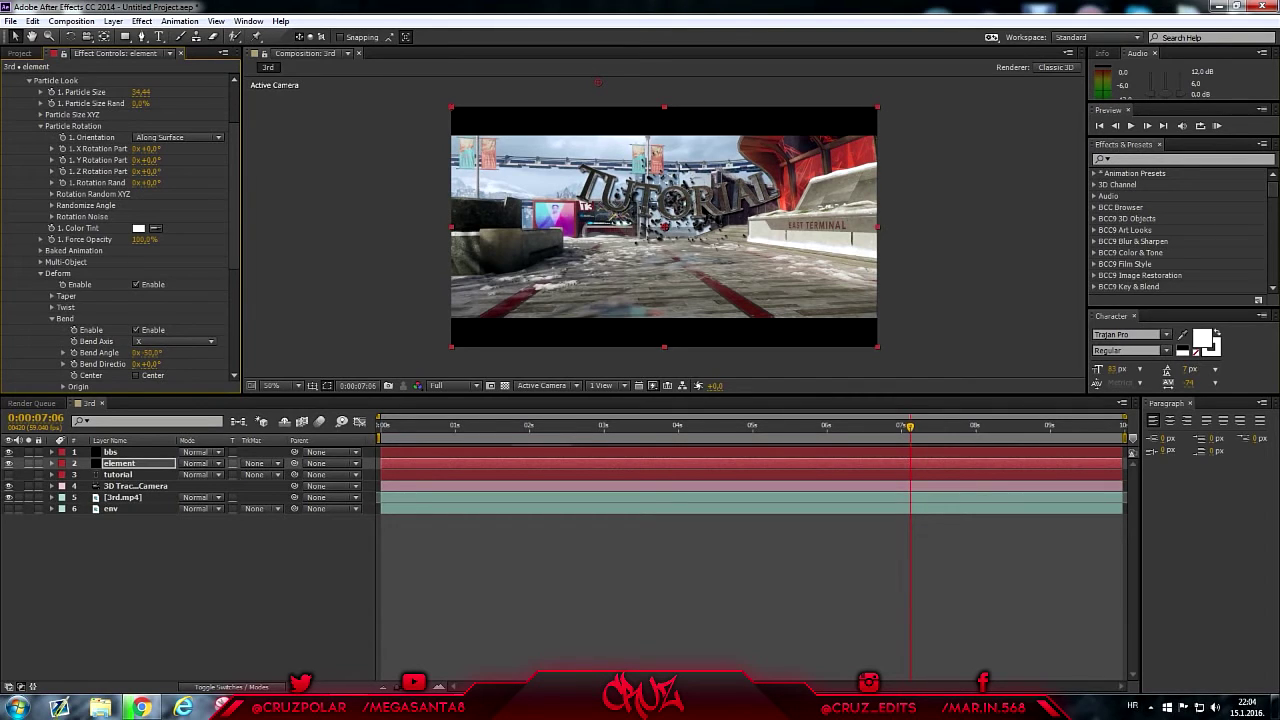
# Step: Collapse the Bend, Deform and Particle Look groups
pyautogui.click(52, 318)
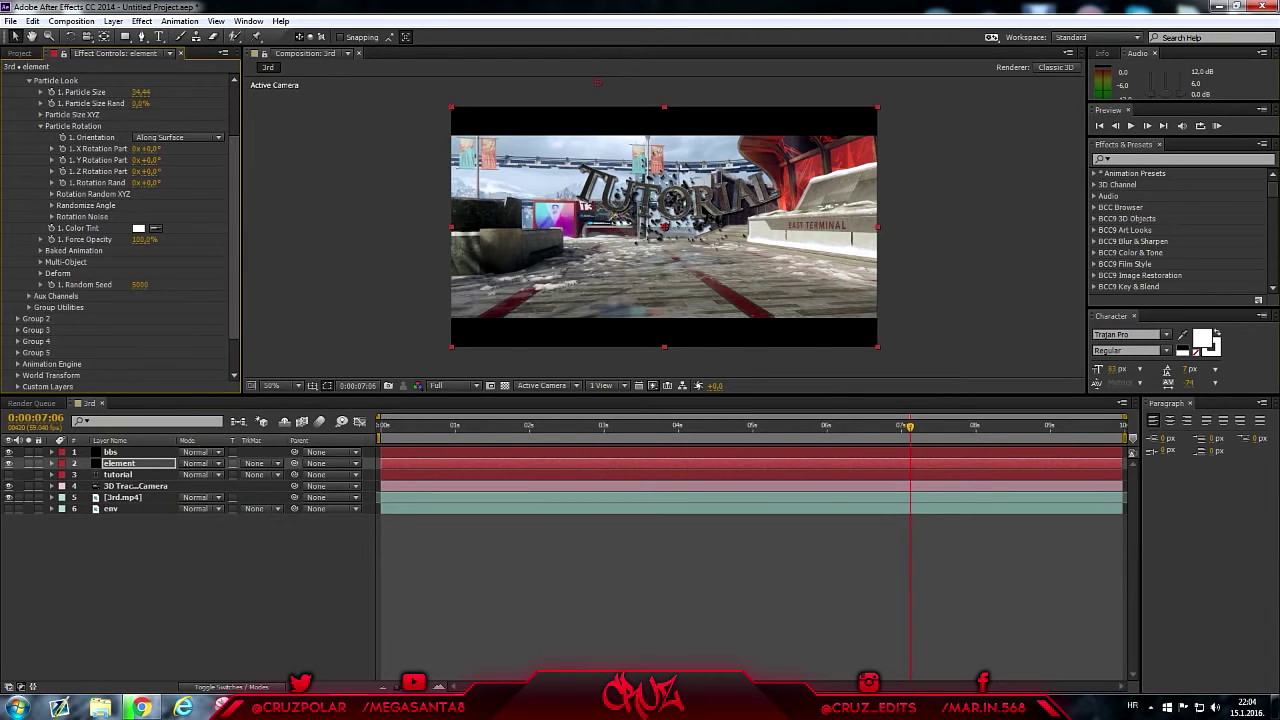
pyautogui.click(41, 273)
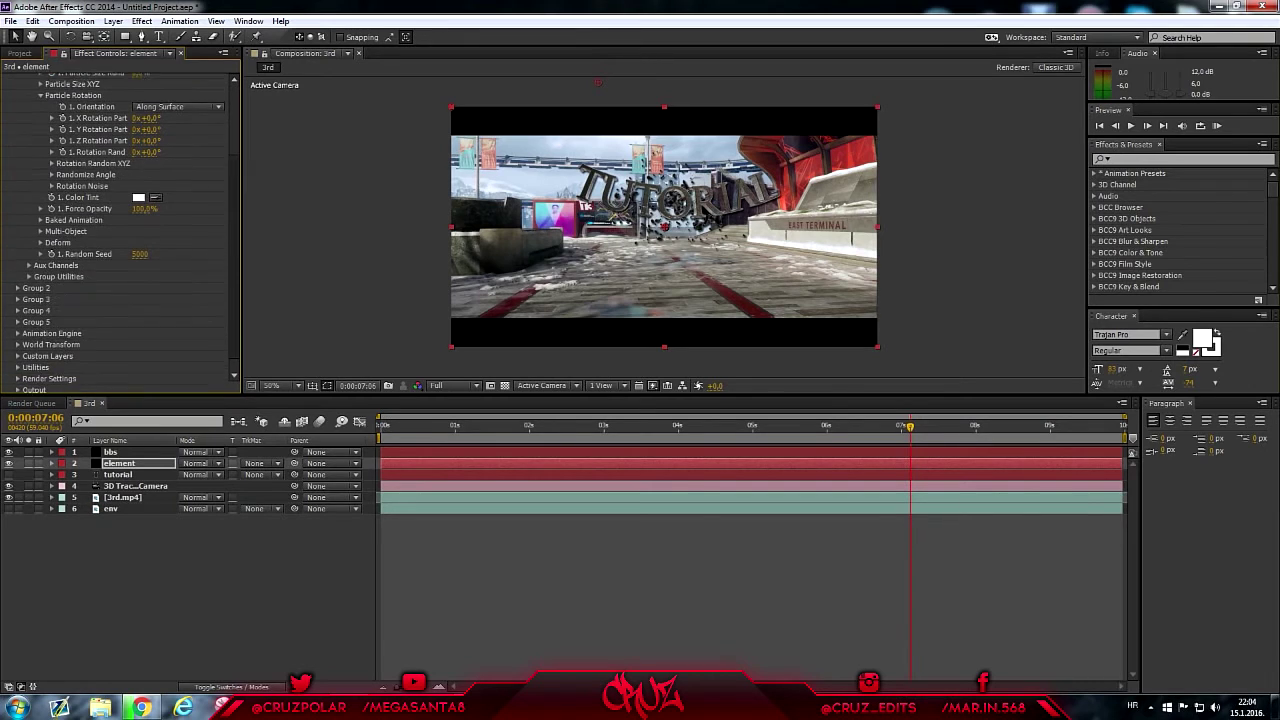
pyautogui.scroll(2, 120, 230)
pyautogui.scroll(5, 120, 230)
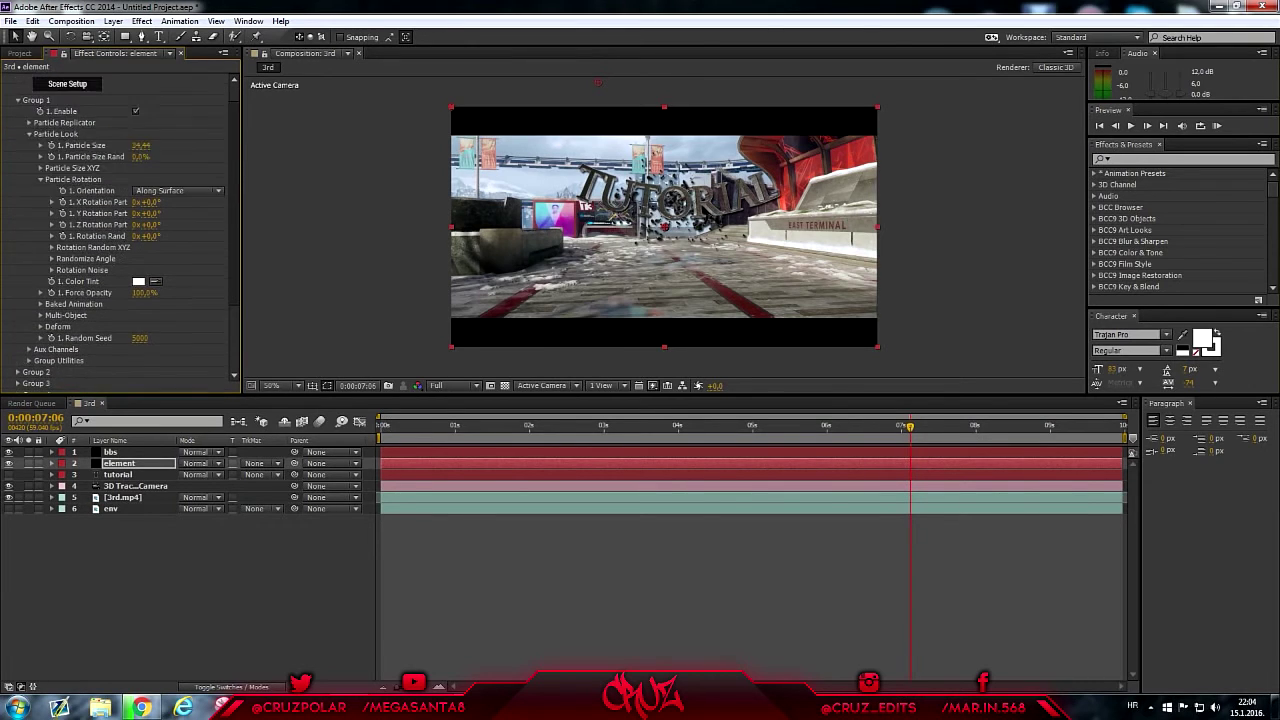
pyautogui.click(29, 156)
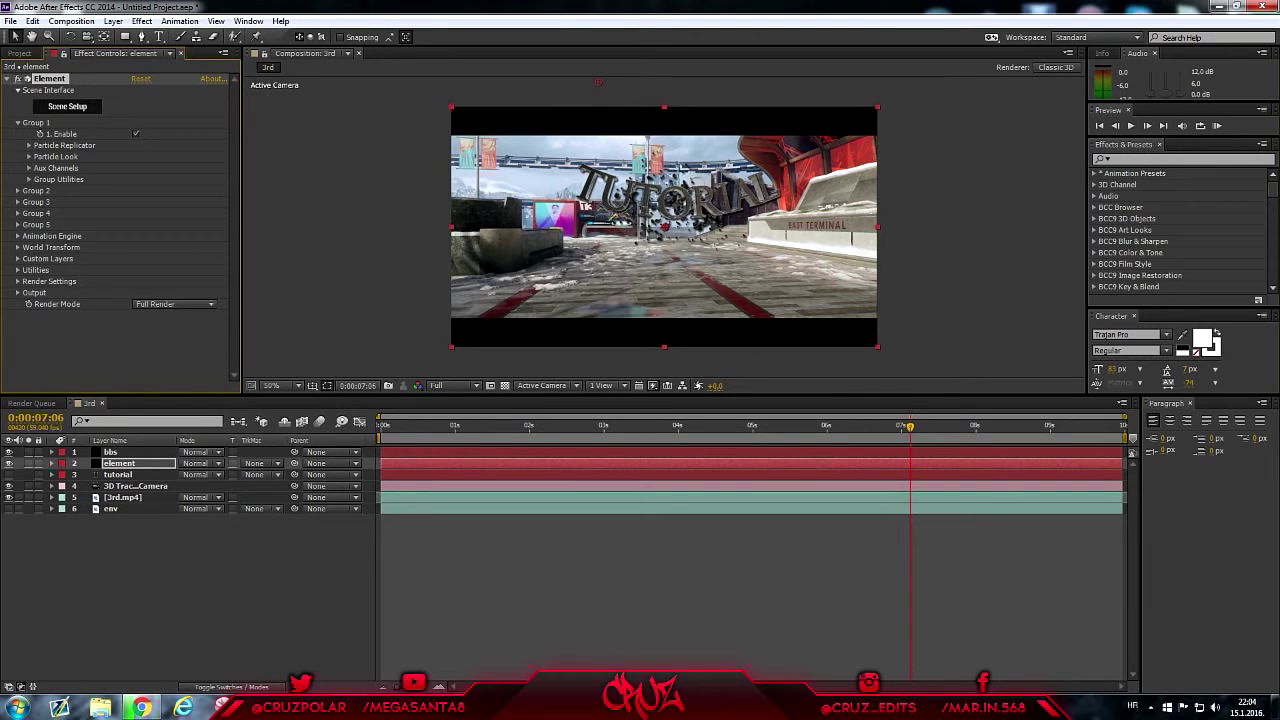
pyautogui.hotkey('alt', 'Tab')
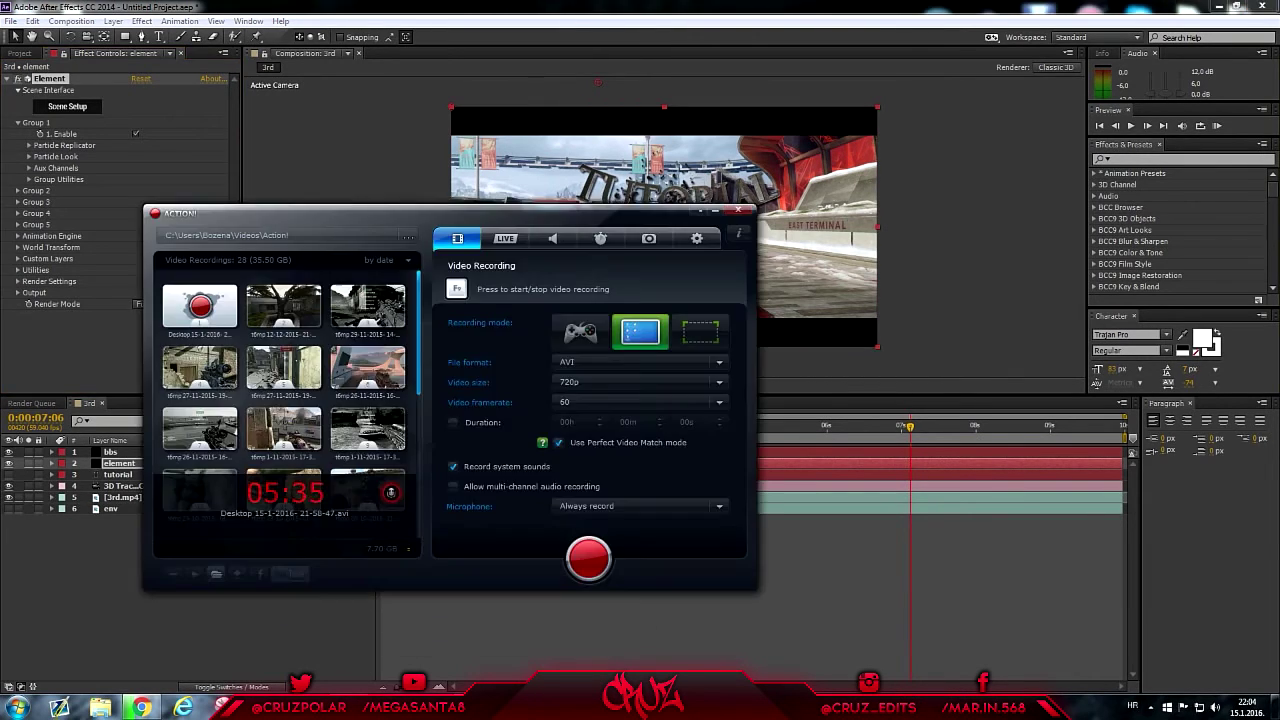
pyautogui.hotkey('alt', 'Tab')
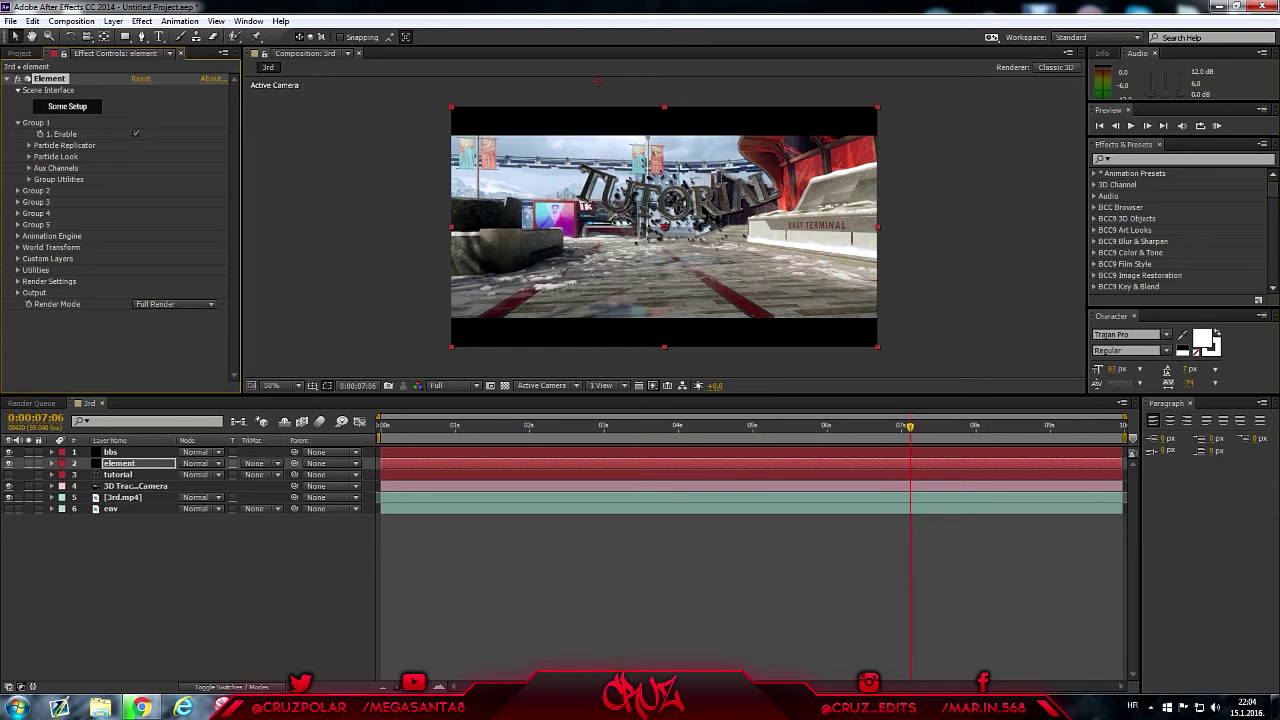
pyautogui.press('/')
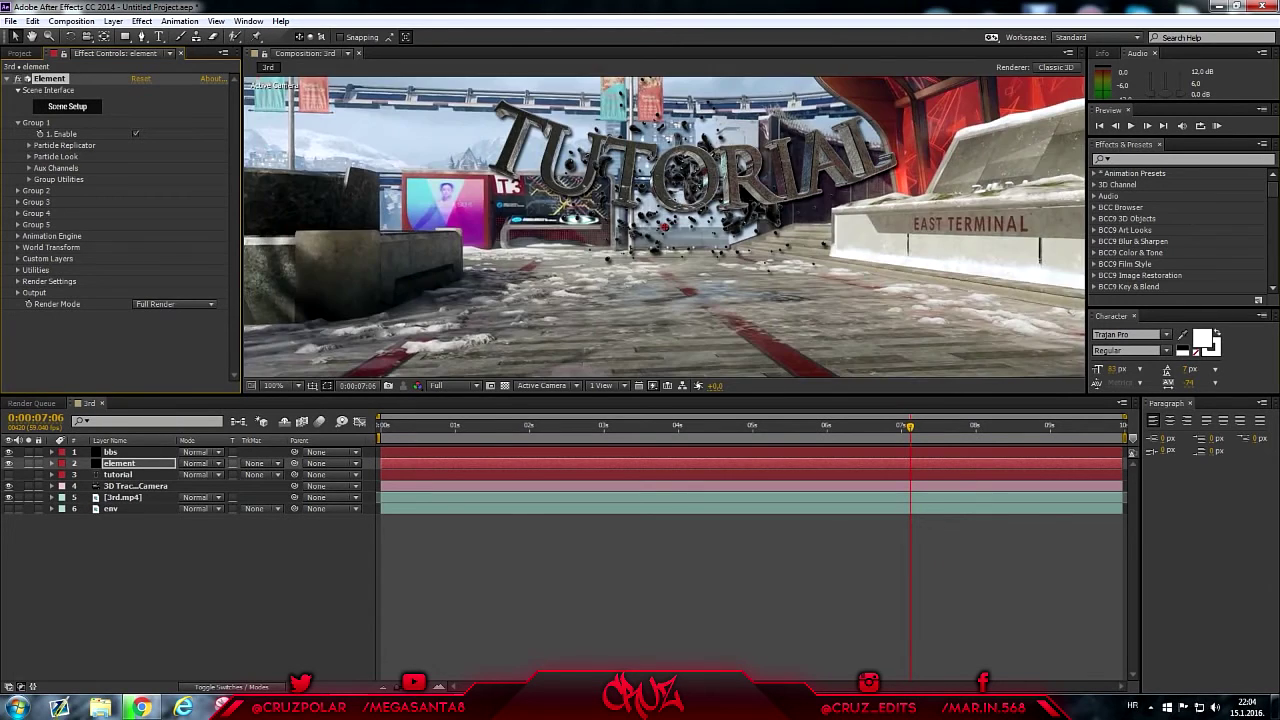
pyautogui.rightClick(135, 463)
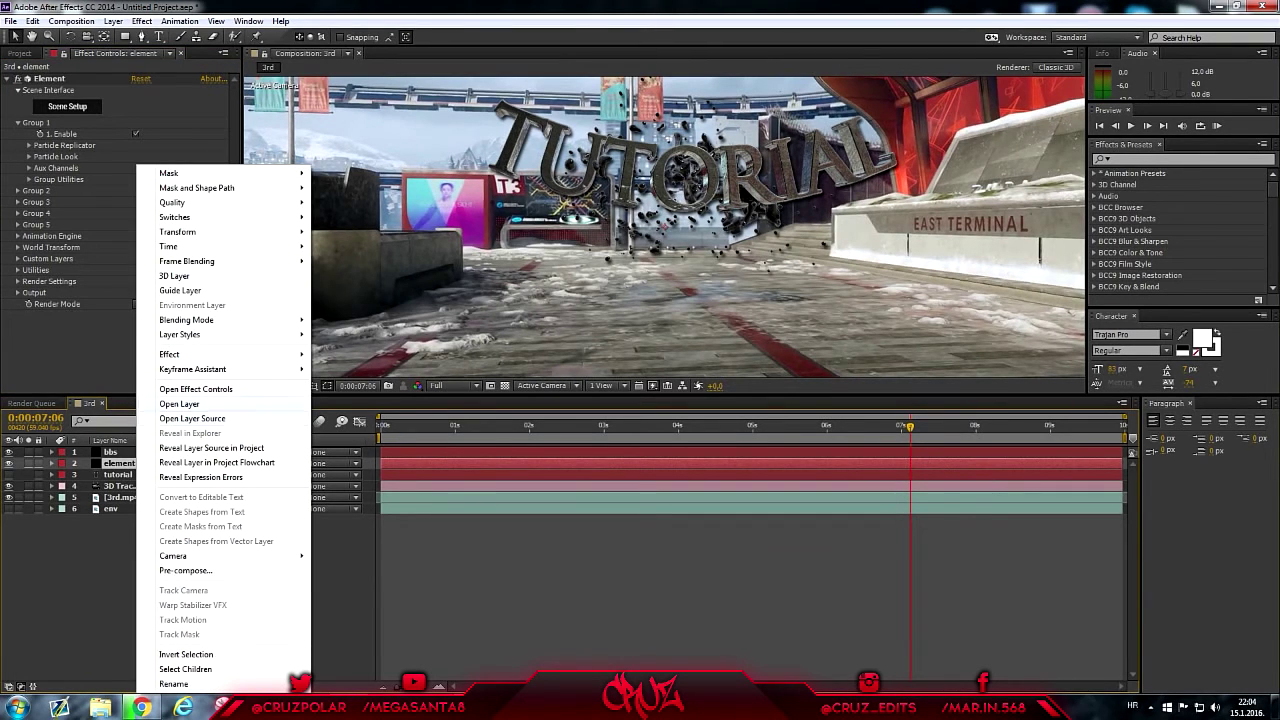
pyautogui.moveTo(180, 334)
pyautogui.click(354, 384)
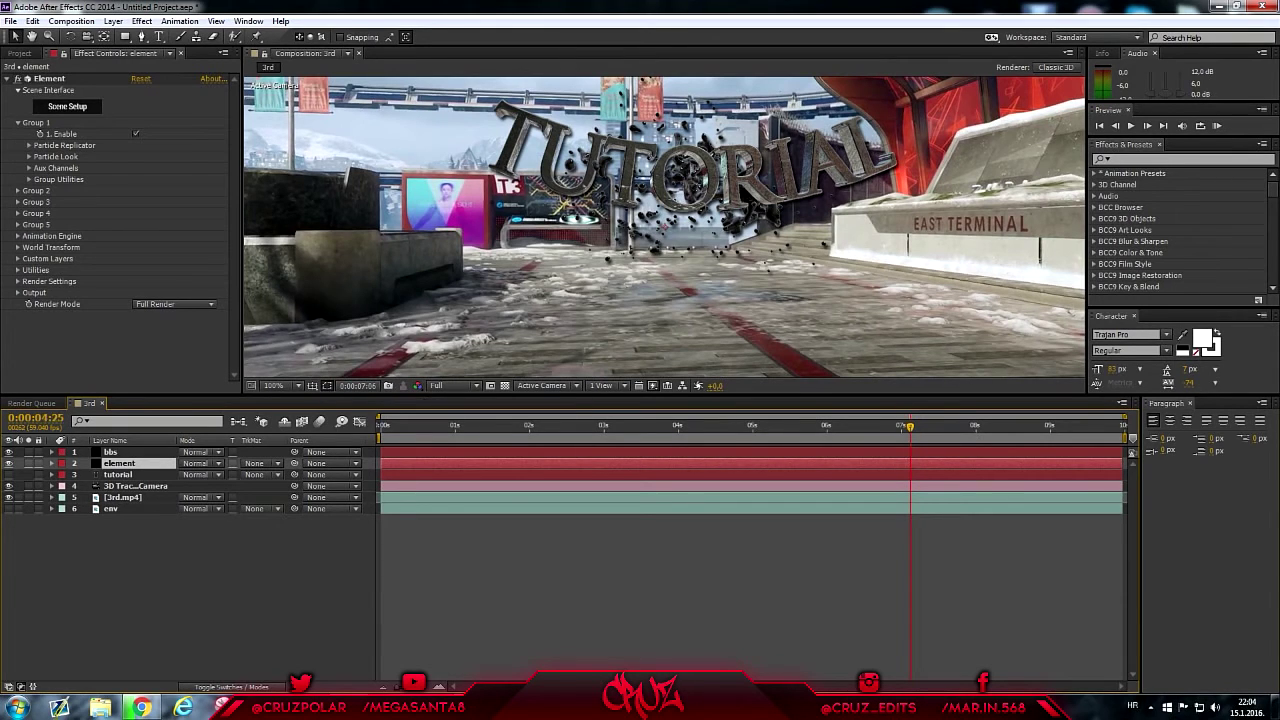
pyautogui.click(711, 426)
pyautogui.click(621, 426)
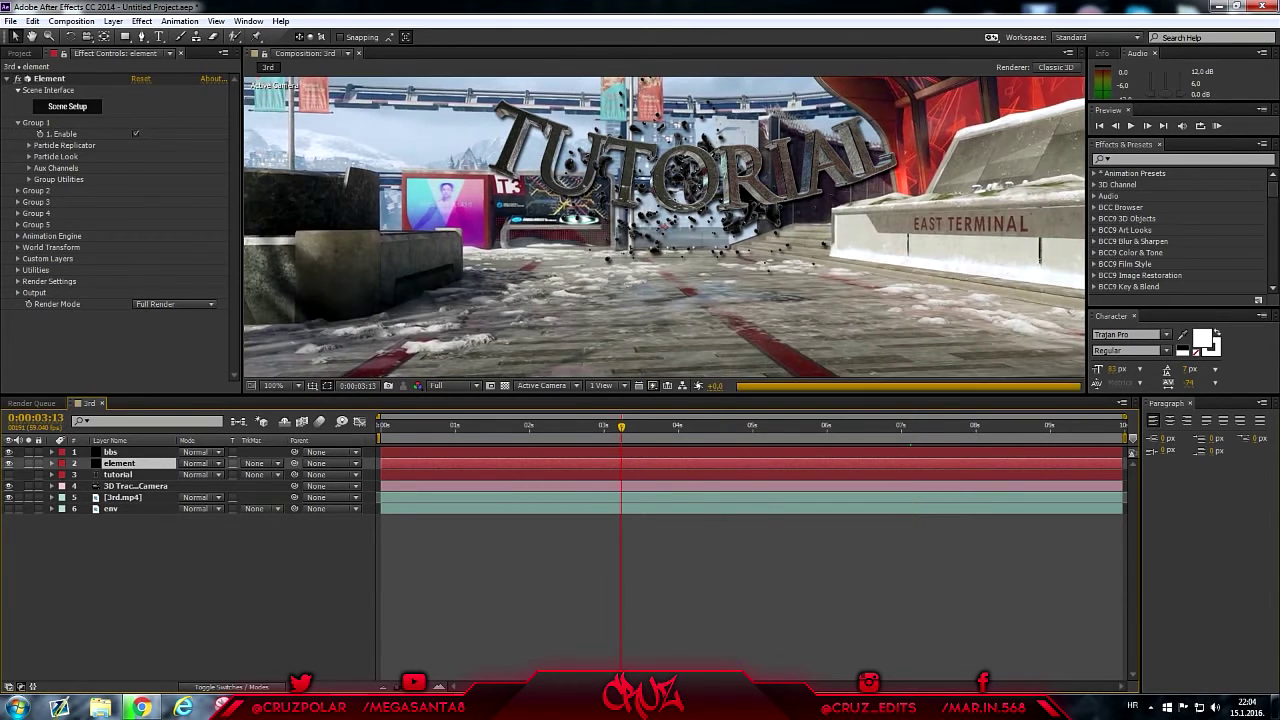
pyautogui.press(',')
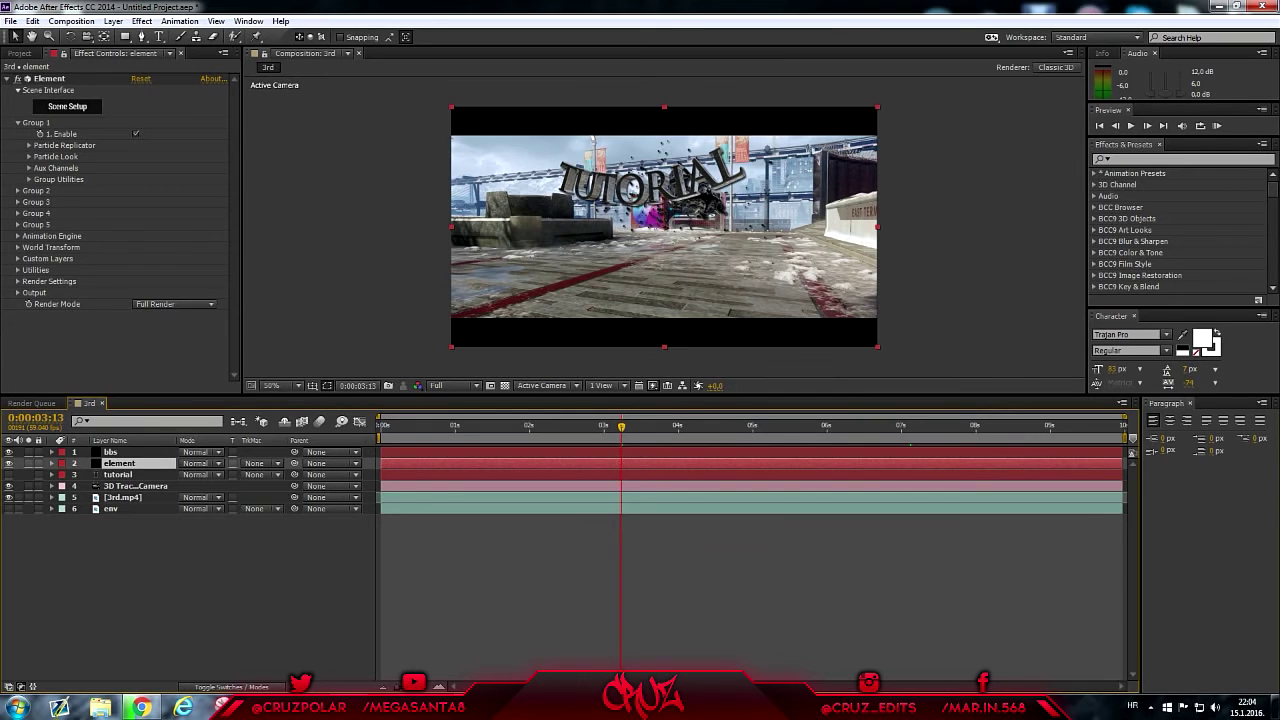
pyautogui.press('.')
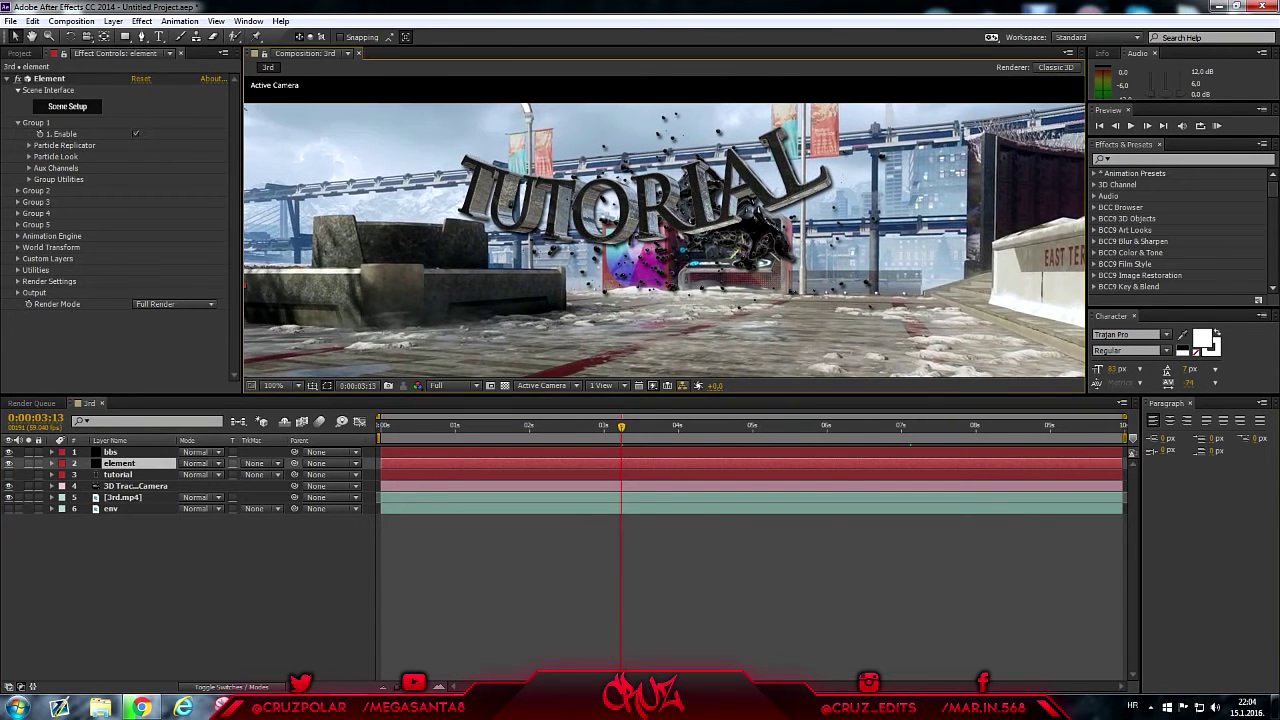
pyautogui.click(838, 426)
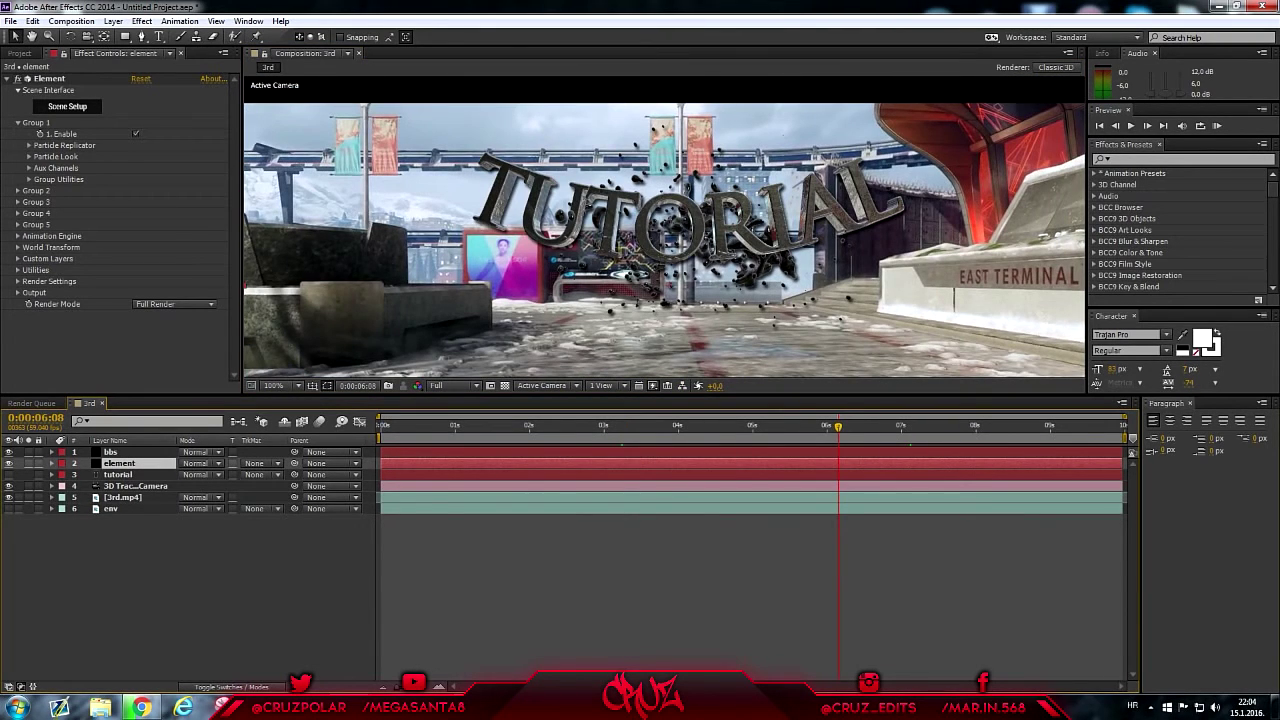
# Step: Add an Outer Glow layer style to the element layer
pyautogui.rightClick(142, 463)
pyautogui.moveTo(187, 334)
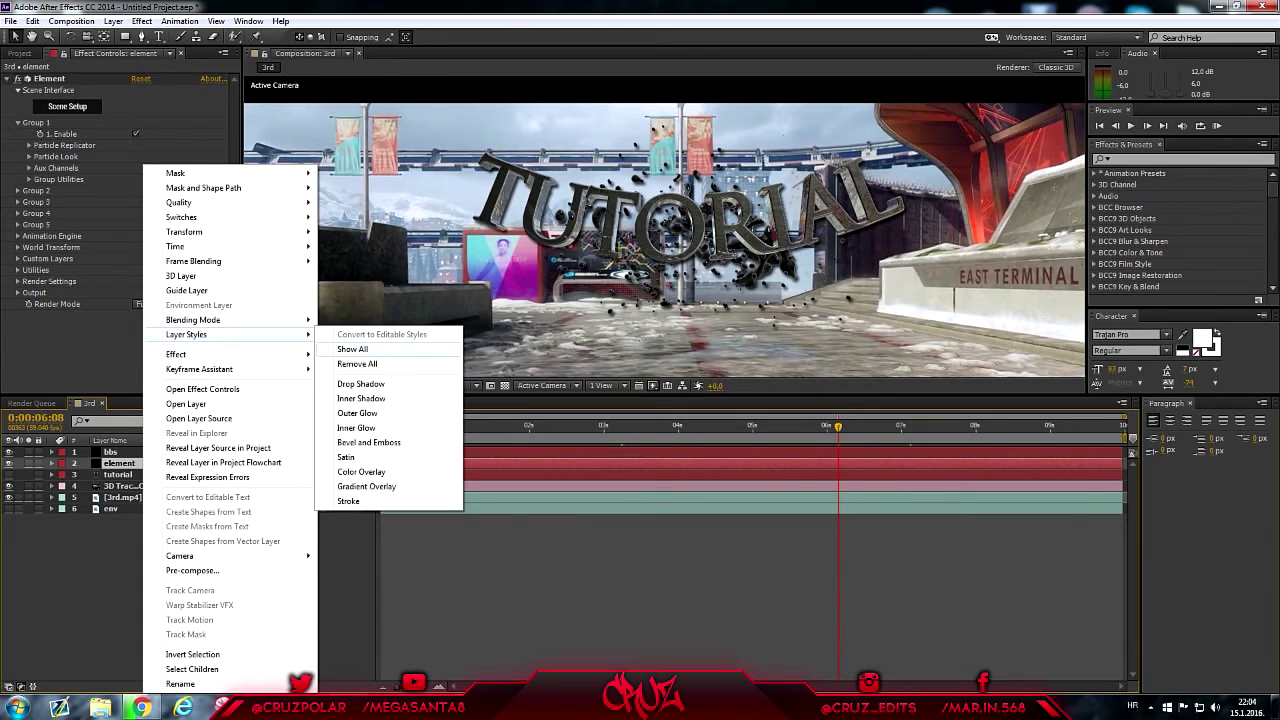
pyautogui.click(357, 413)
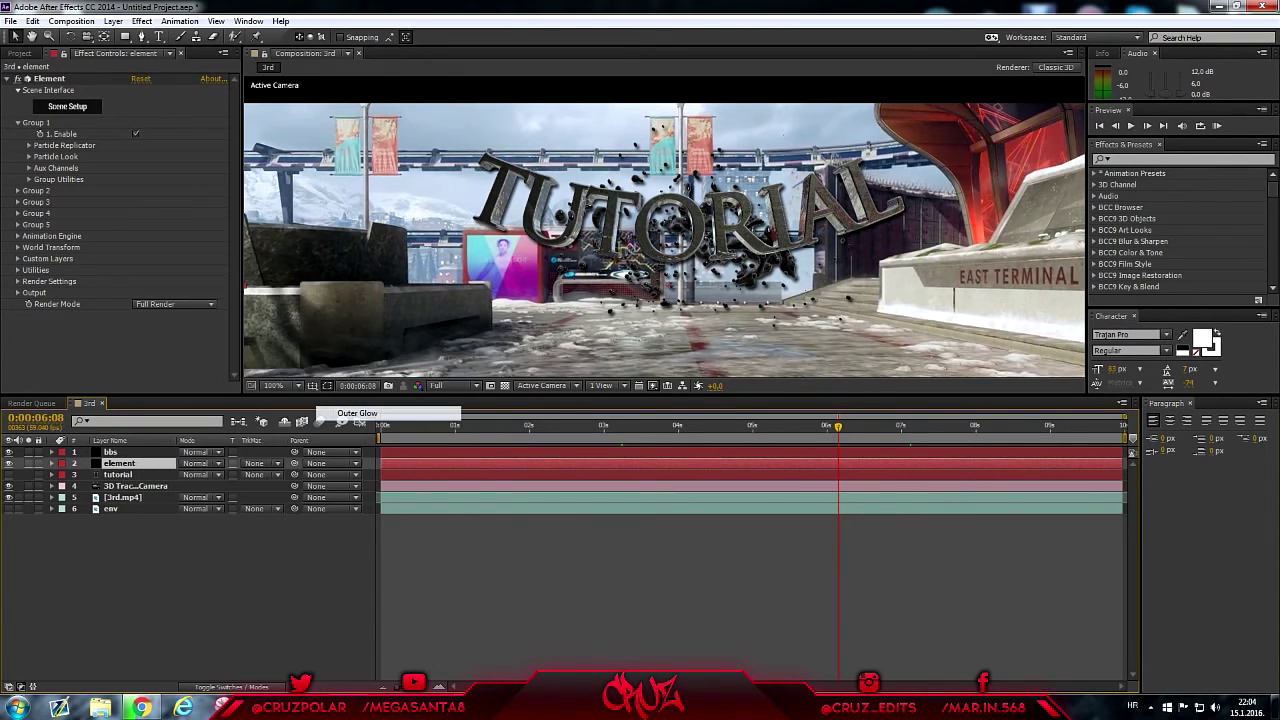
pyautogui.scroll(3, 200, 560)
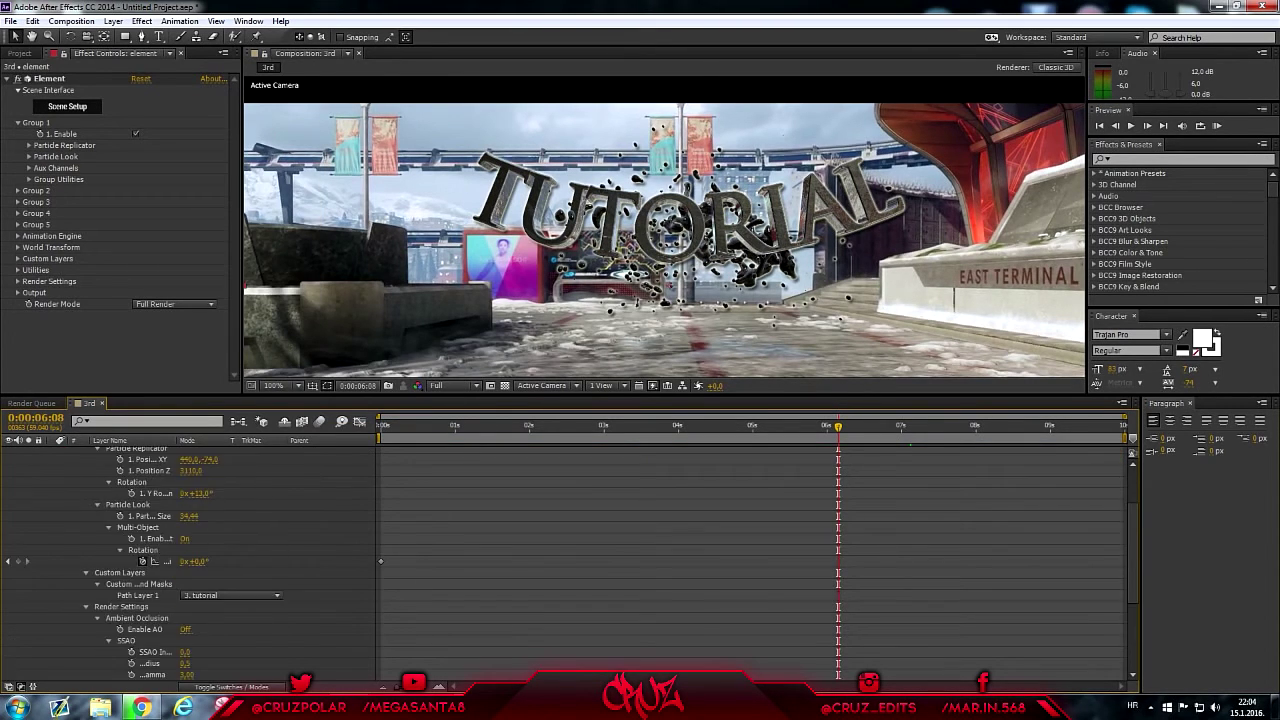
pyautogui.scroll(2, 190, 560)
pyautogui.scroll(-5, 190, 560)
pyautogui.scroll(-3, 190, 560)
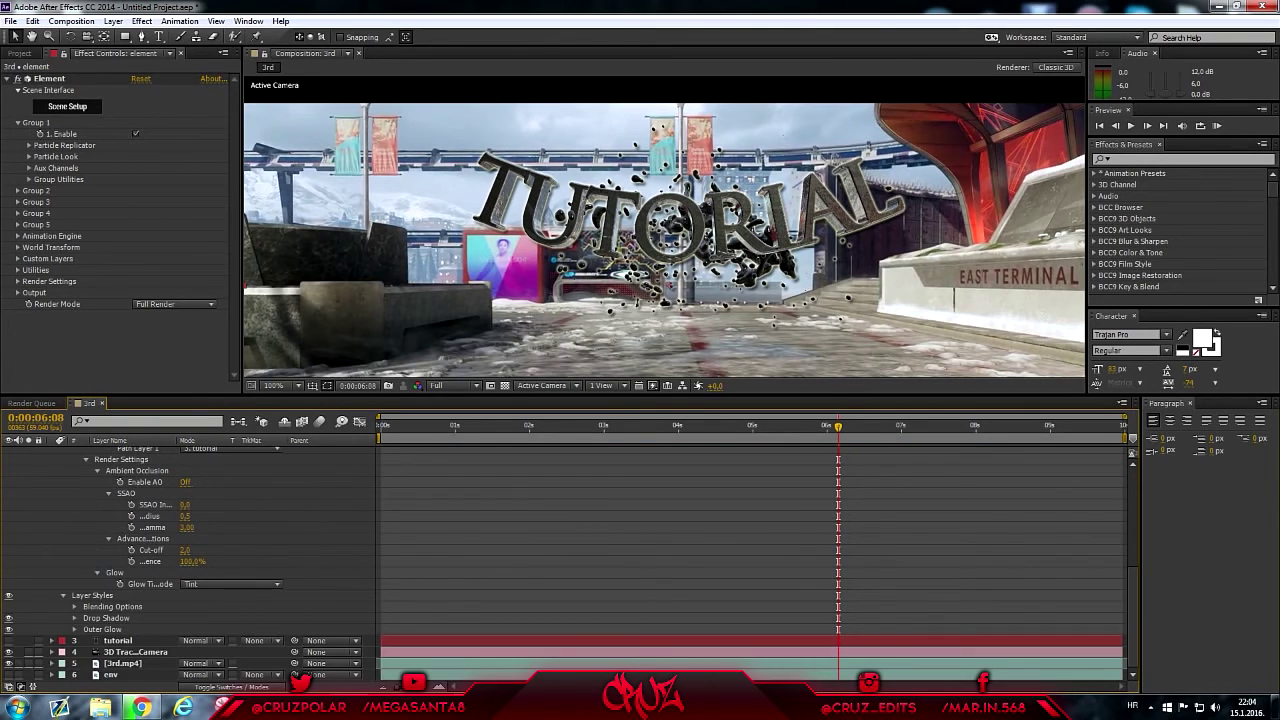
pyautogui.scroll(1, 190, 560)
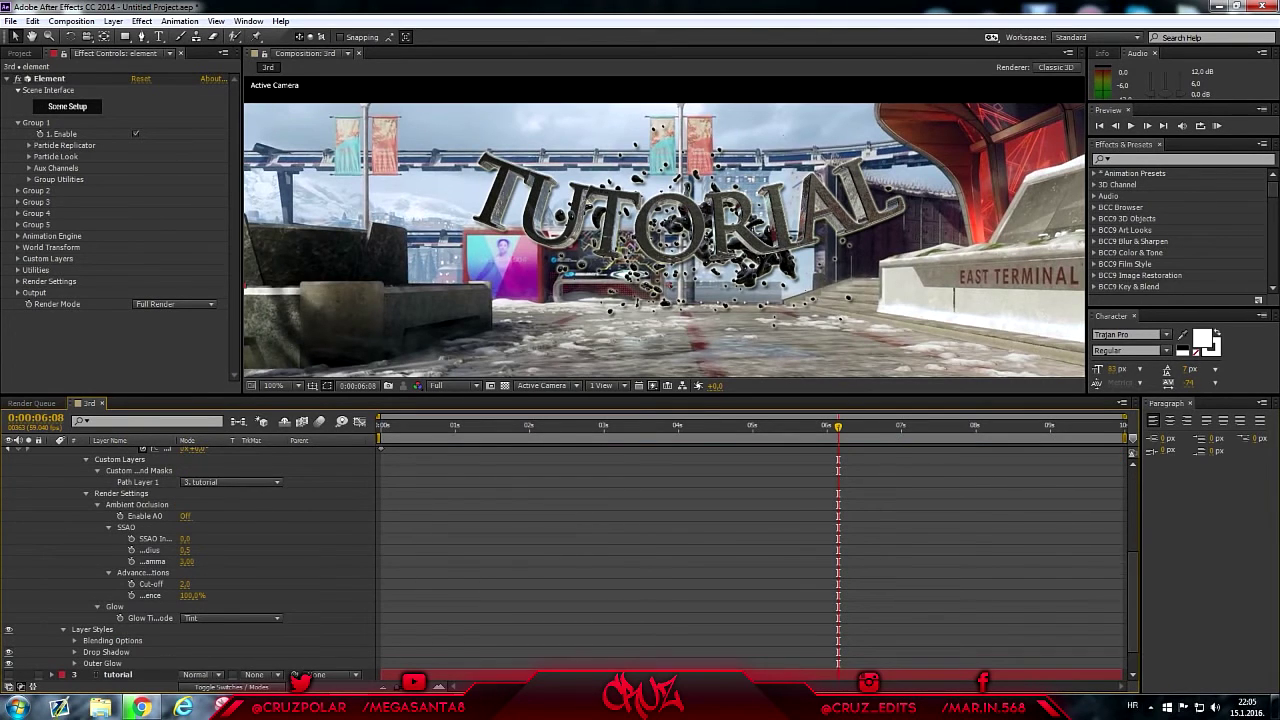
# Step: Set the Outer Glow colour to black (000000) and collapse the layer's properties
pyautogui.click(74, 663)
pyautogui.scroll(-3, 190, 560)
pyautogui.scroll(-1, 190, 560)
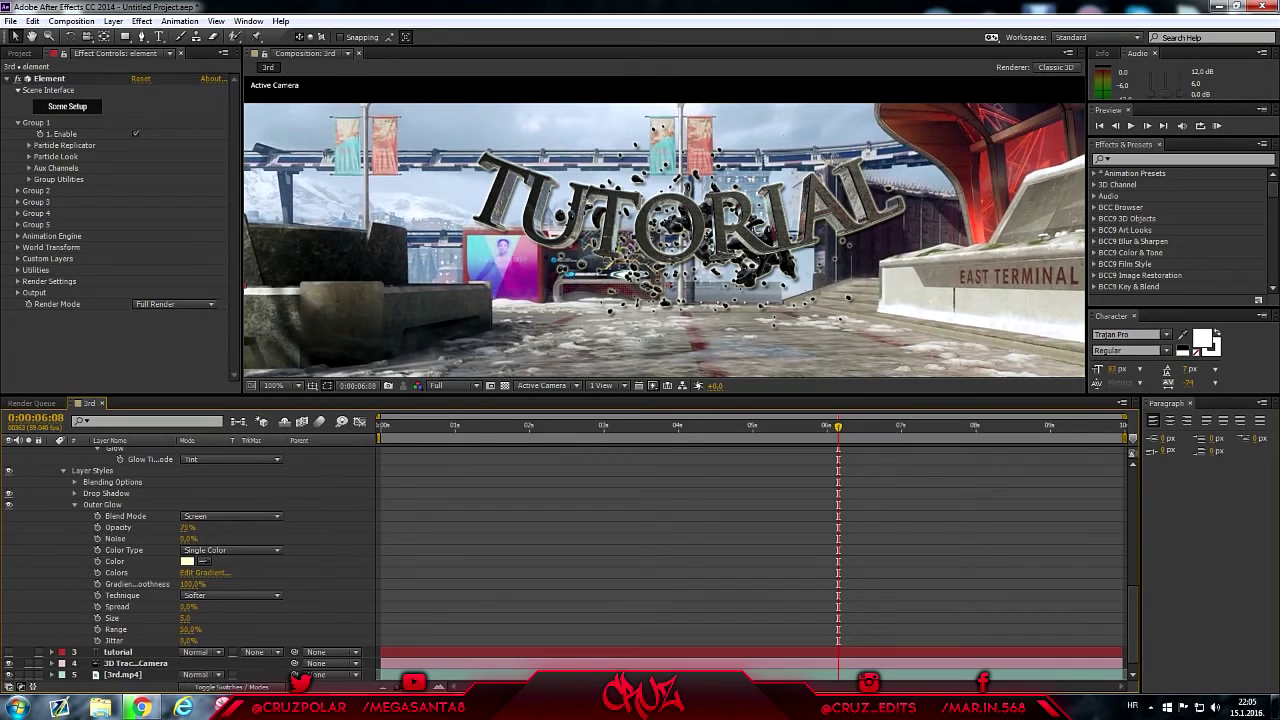
pyautogui.click(187, 561)
pyautogui.click(503, 518)
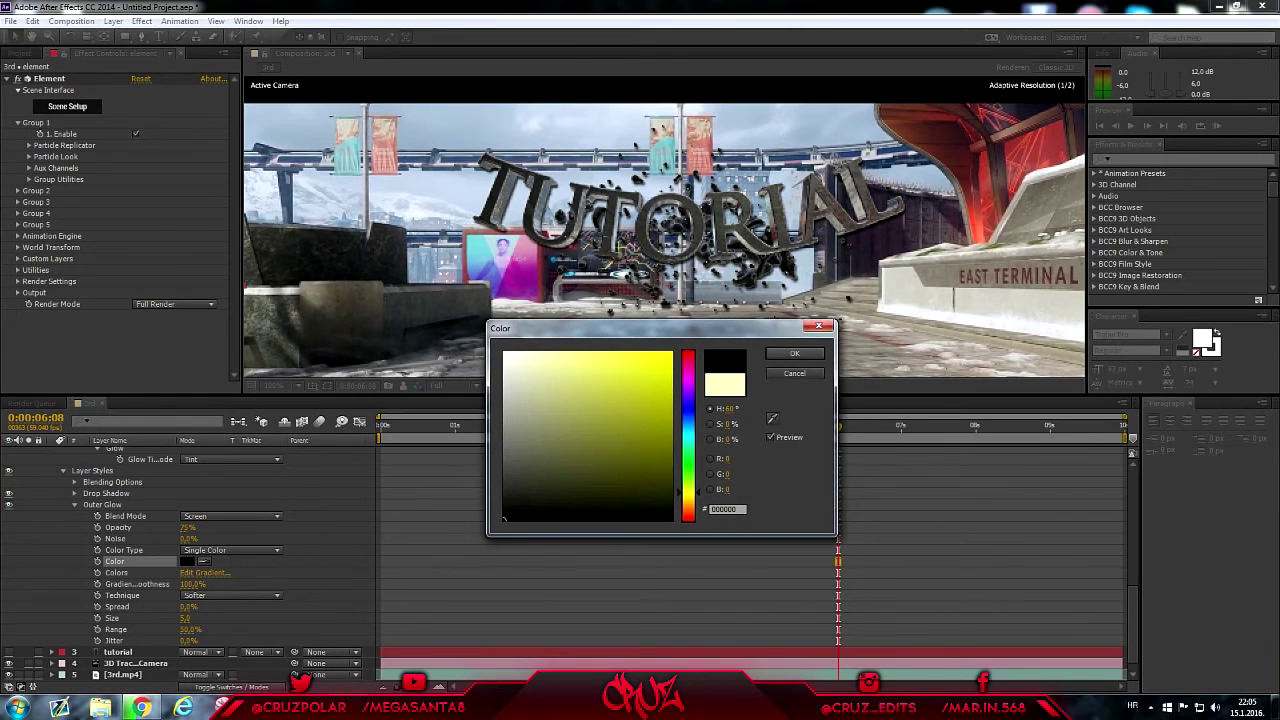
pyautogui.press('Return')
pyautogui.scroll(2, 190, 560)
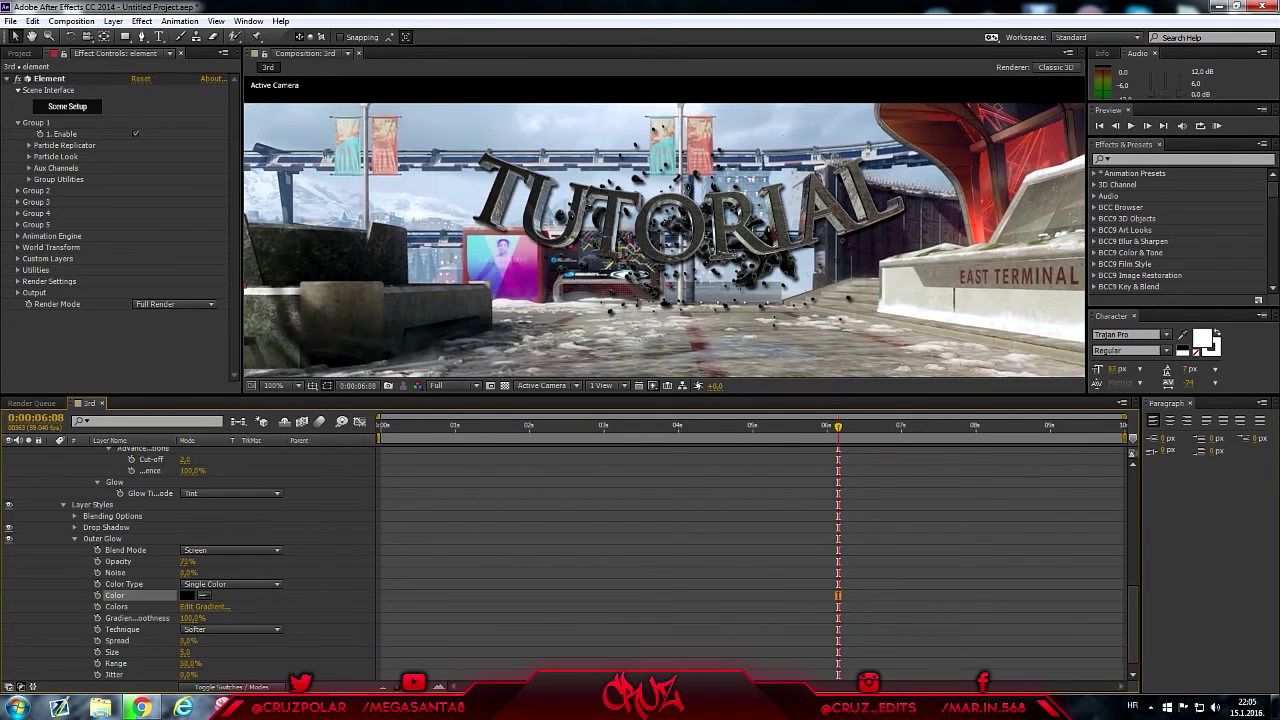
pyautogui.scroll(3, 190, 560)
pyautogui.scroll(2, 190, 560)
pyautogui.scroll(2, 190, 560)
pyautogui.scroll(3, 190, 560)
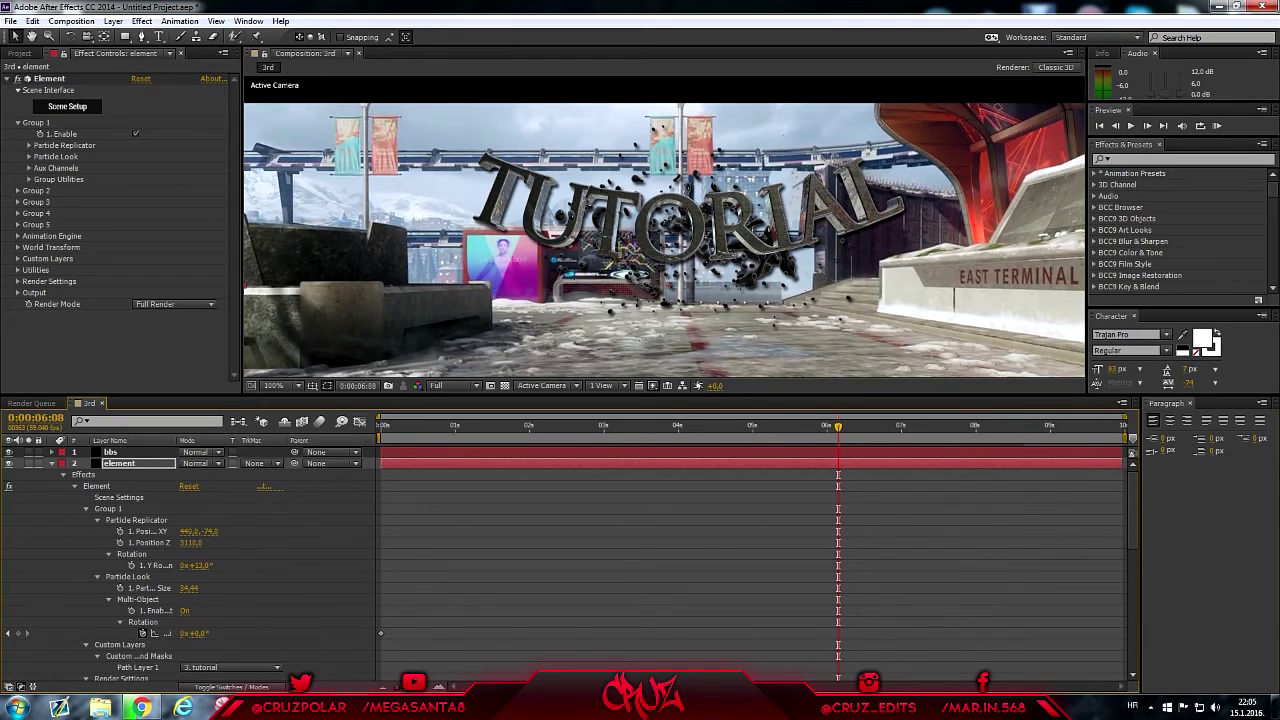
pyautogui.press('u')
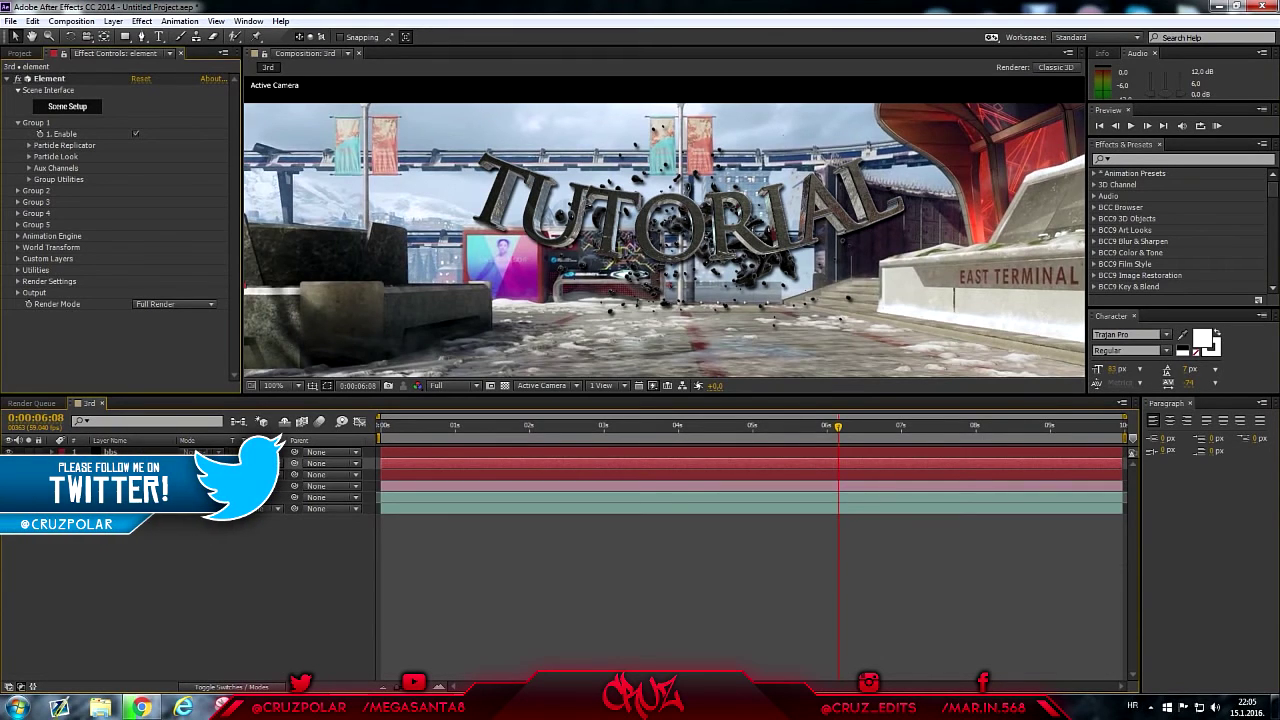
# Step: Enable Element's Ambient Occlusion under Render Settings and raise SSAO Intensity to 50
pyautogui.click(17, 122)
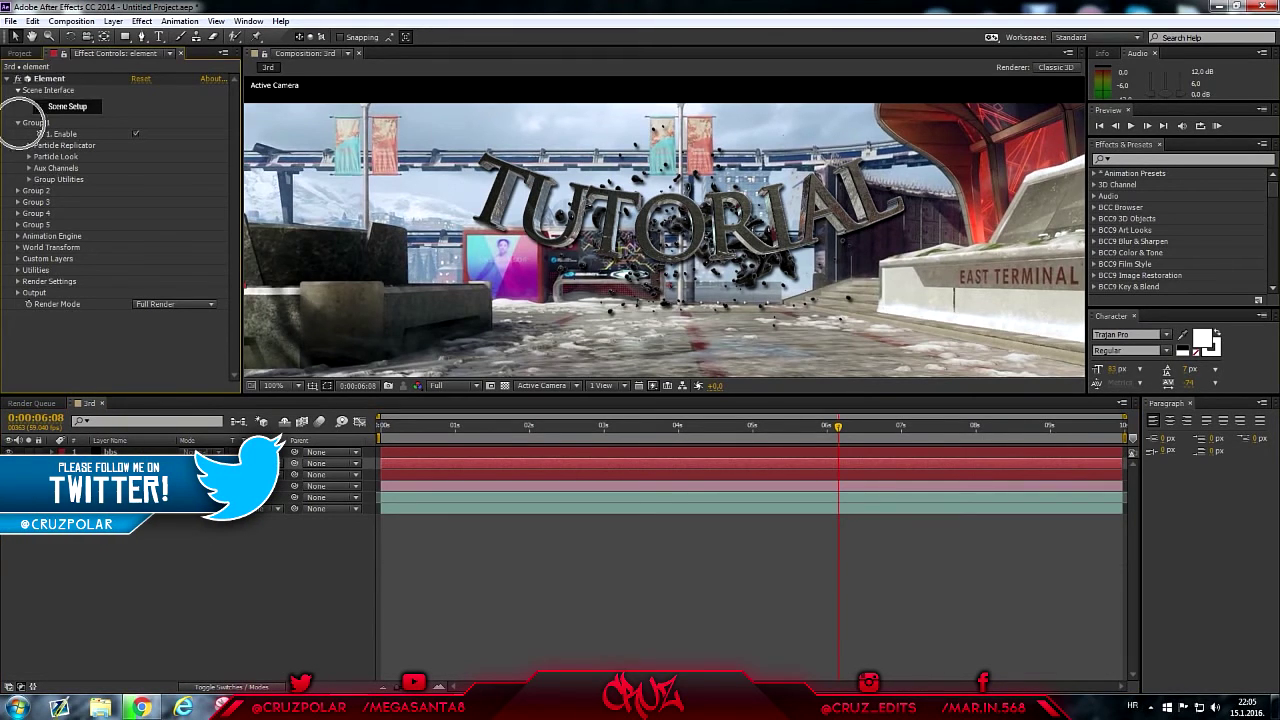
pyautogui.click(17, 224)
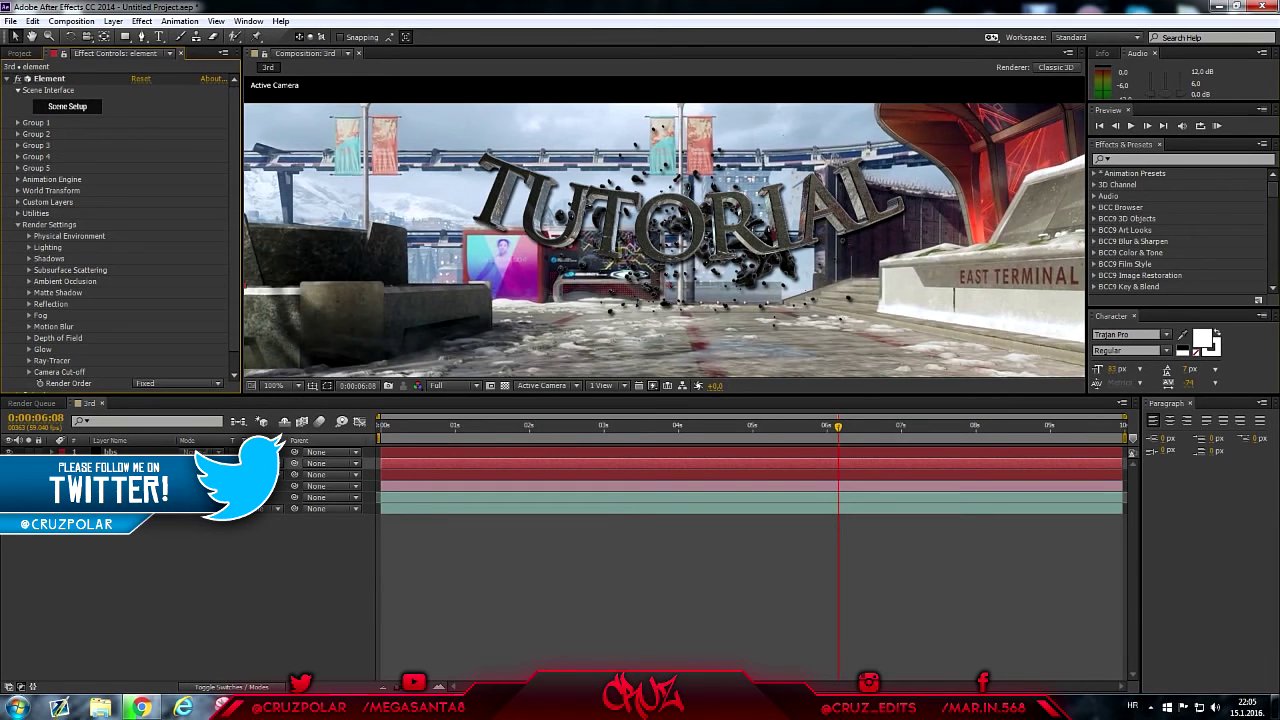
pyautogui.click(29, 281)
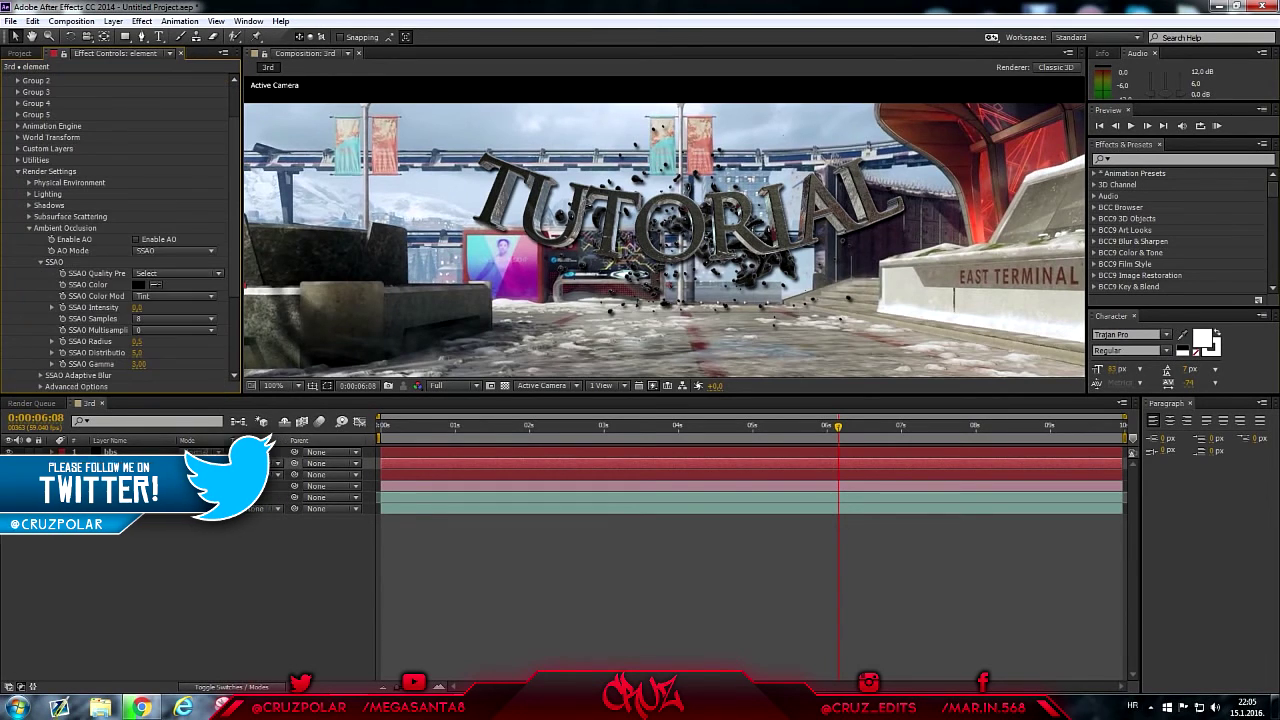
pyautogui.click(135, 239)
pyautogui.press('Return')
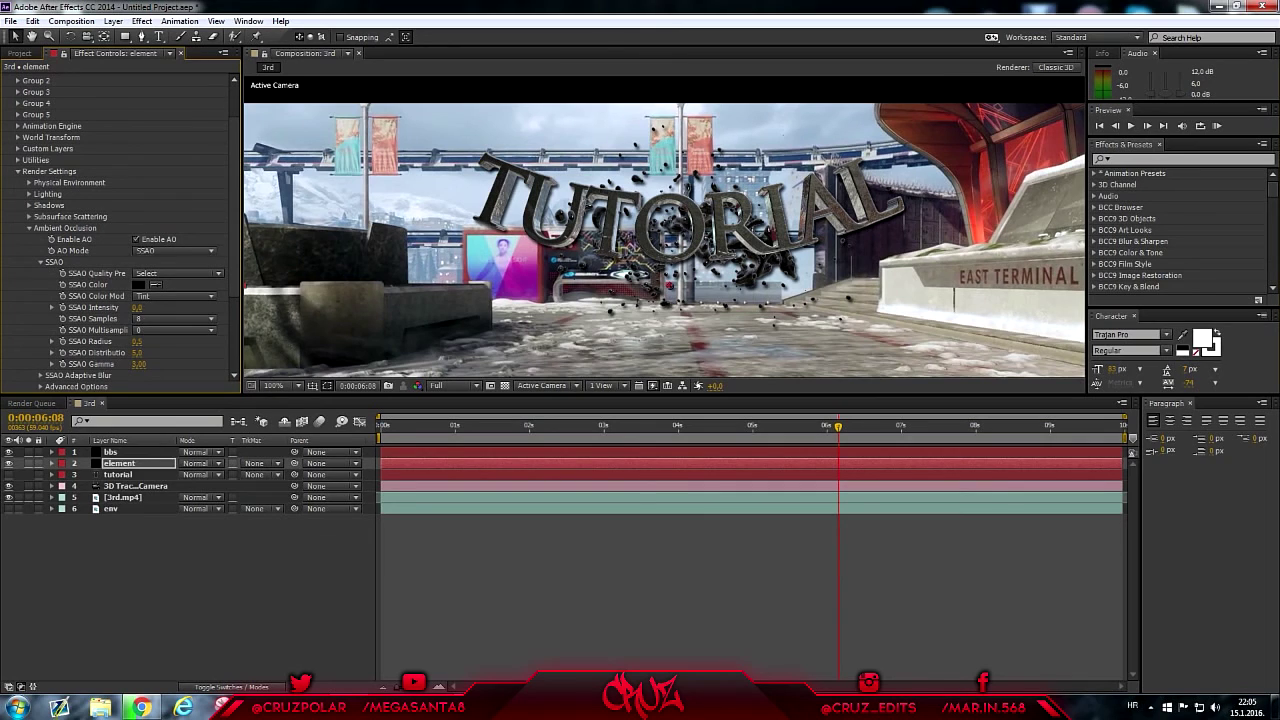
pyautogui.moveTo(137, 307); pyautogui.dragTo(170, 307)
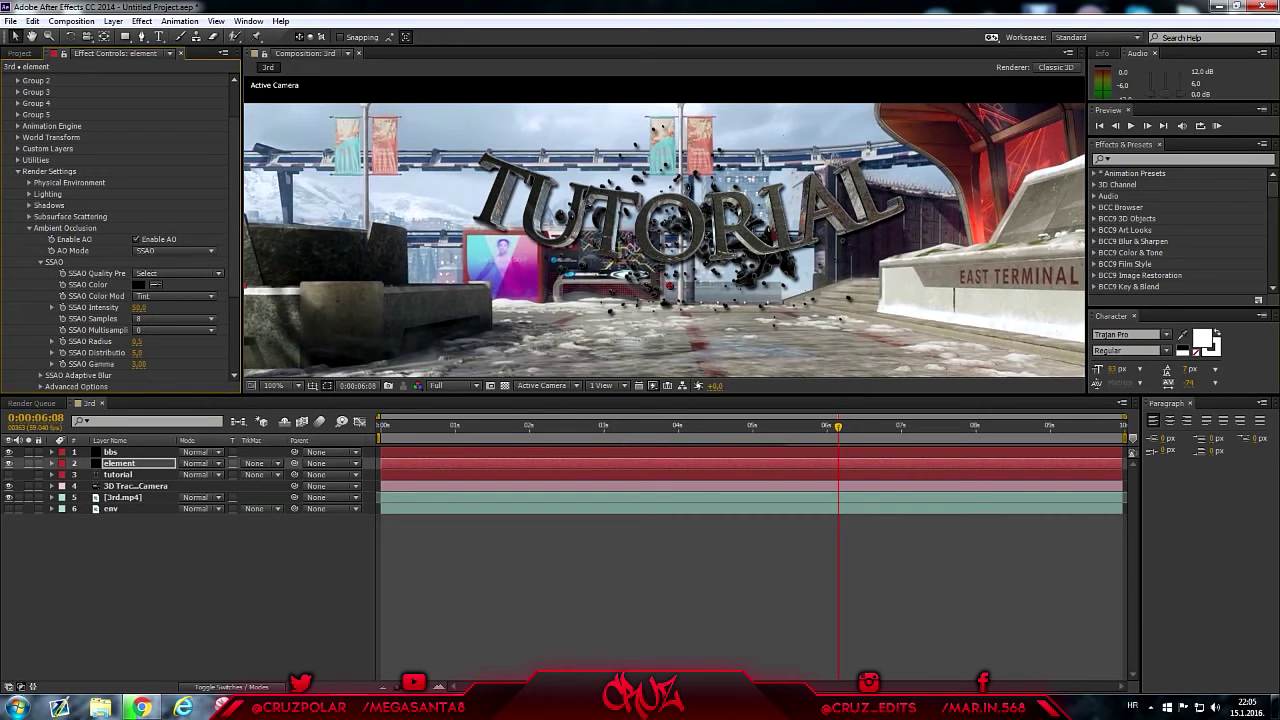
# Step: Zoom in on the letters to inspect the occlusion, then zoom back out
pyautogui.press('.')
pyautogui.press('.')
pyautogui.press('.')
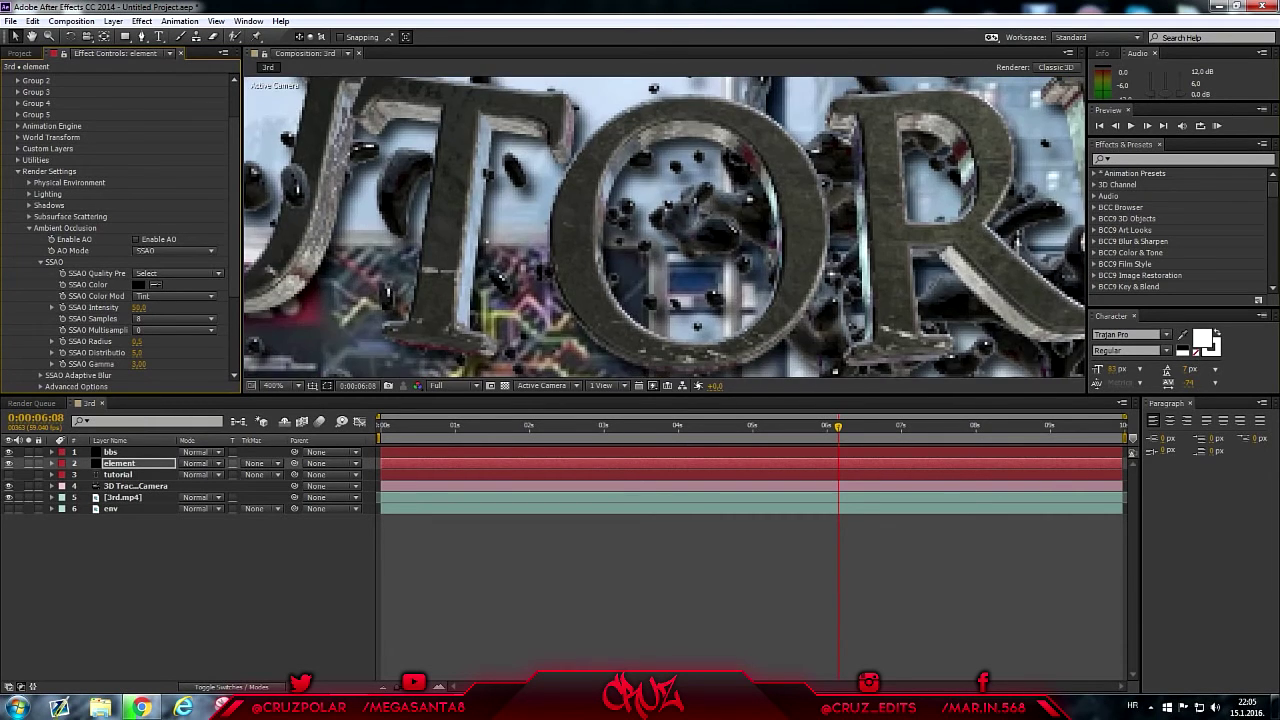
pyautogui.press('.')
pyautogui.moveTo(560, 230); pyautogui.dragTo(775, 290)
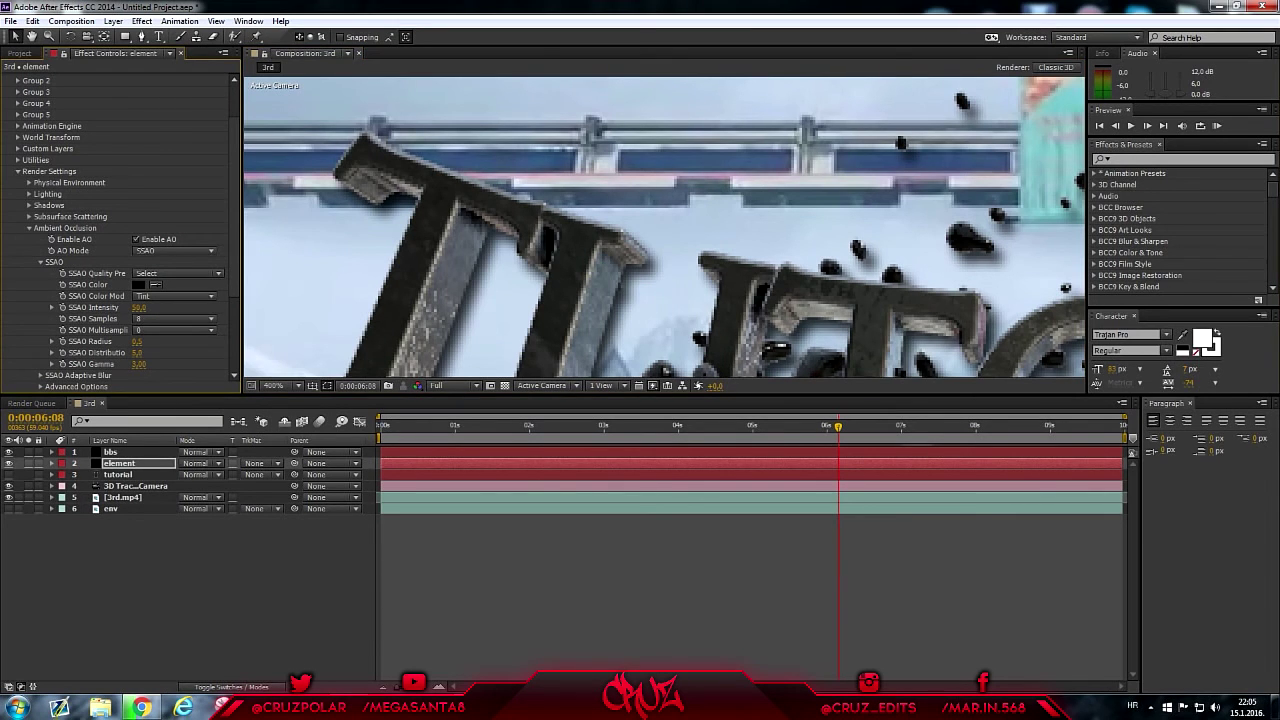
pyautogui.press(',')
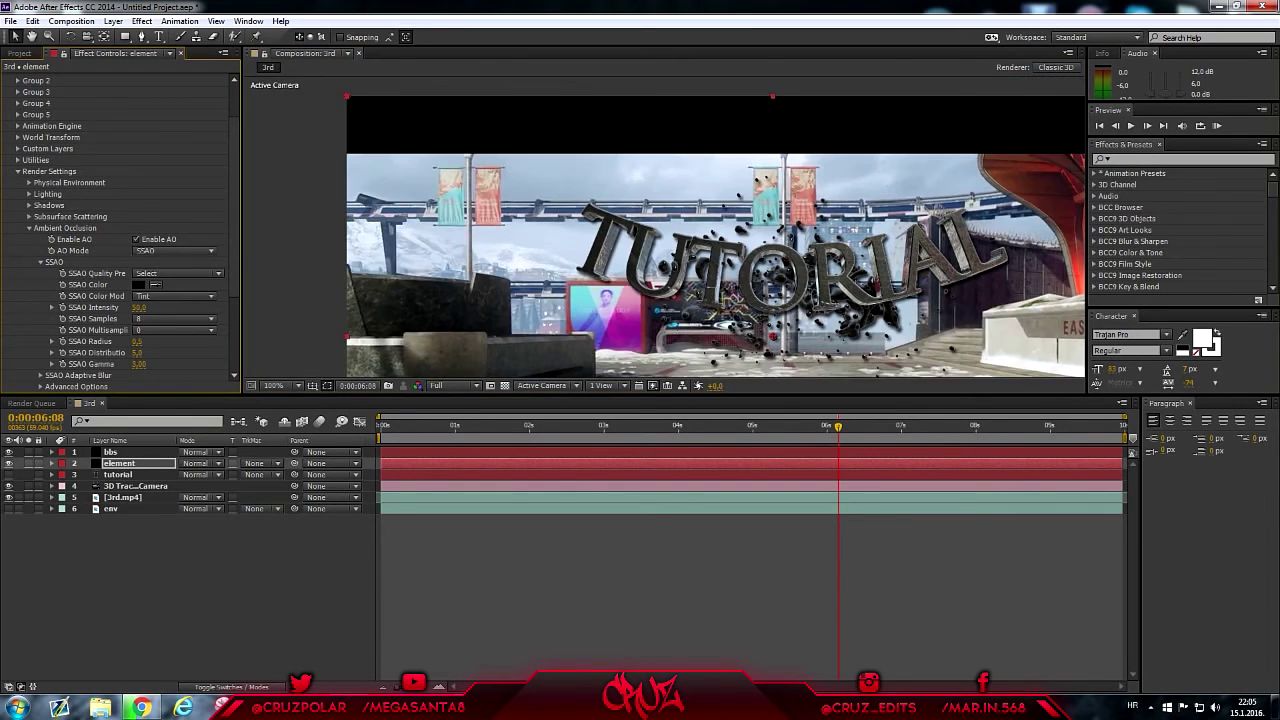
pyautogui.press(',')
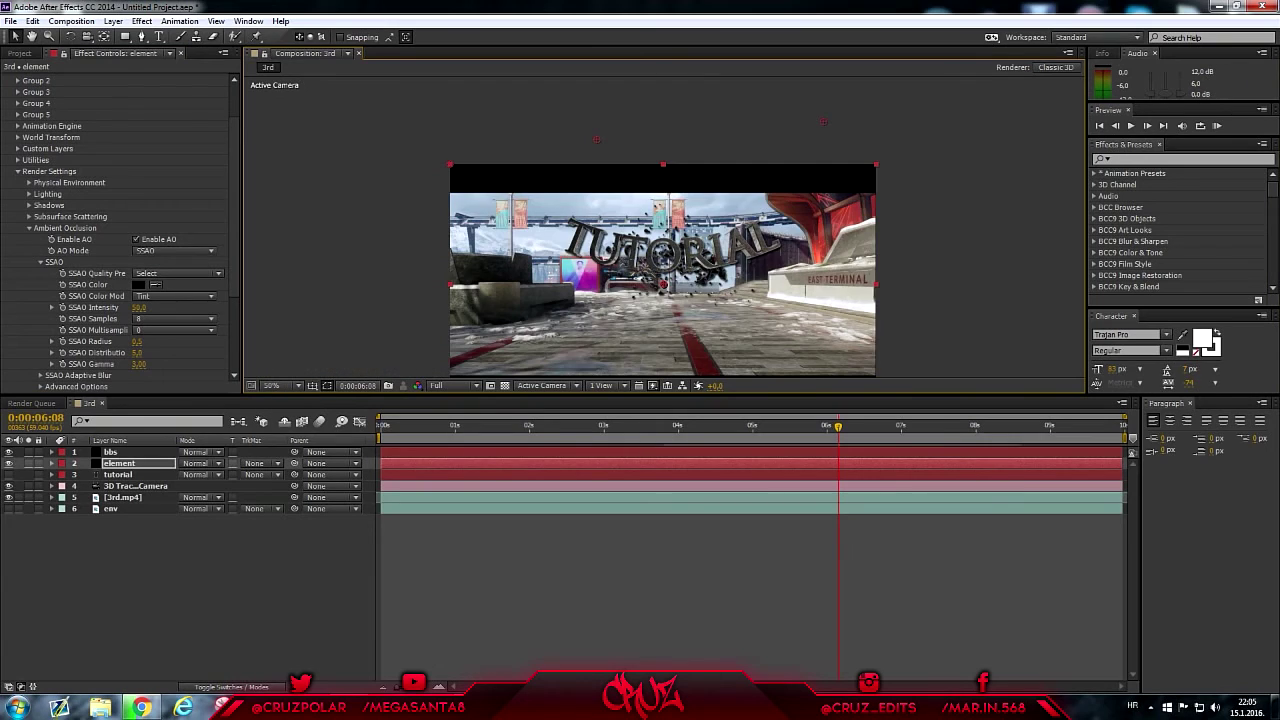
pyautogui.click(272, 385)
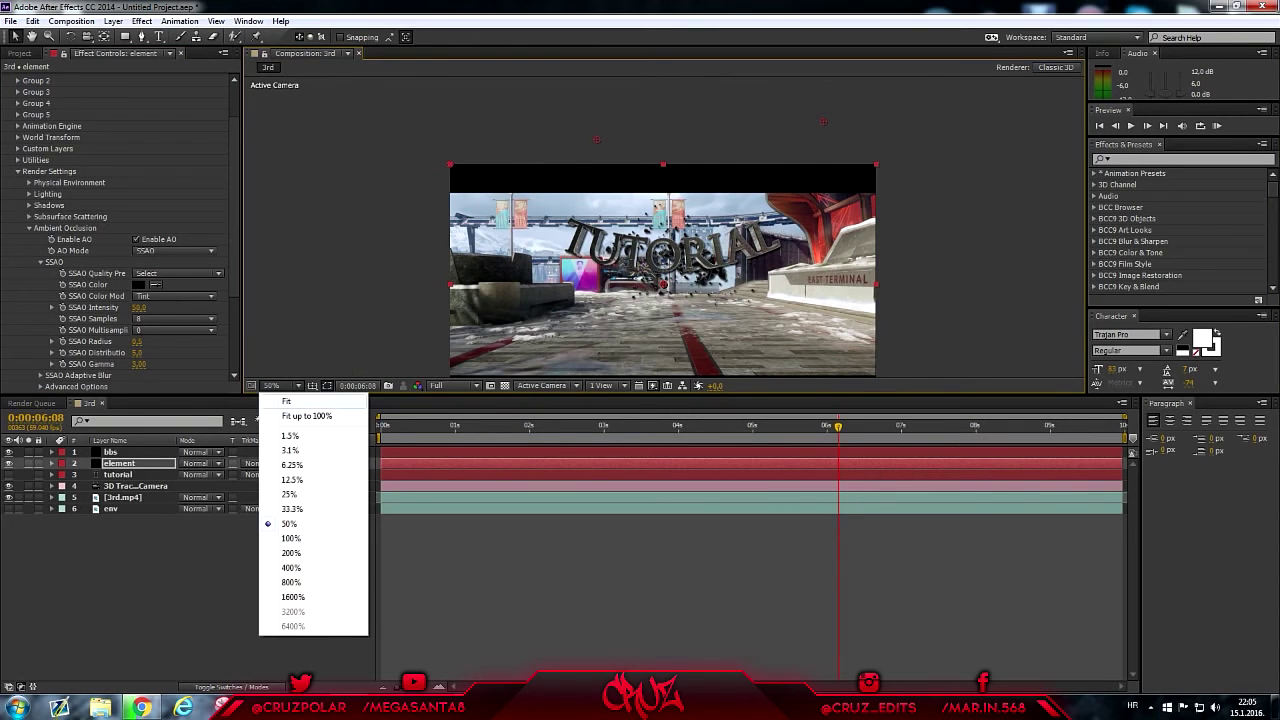
pyautogui.click(300, 402)
pyautogui.click(175, 273)
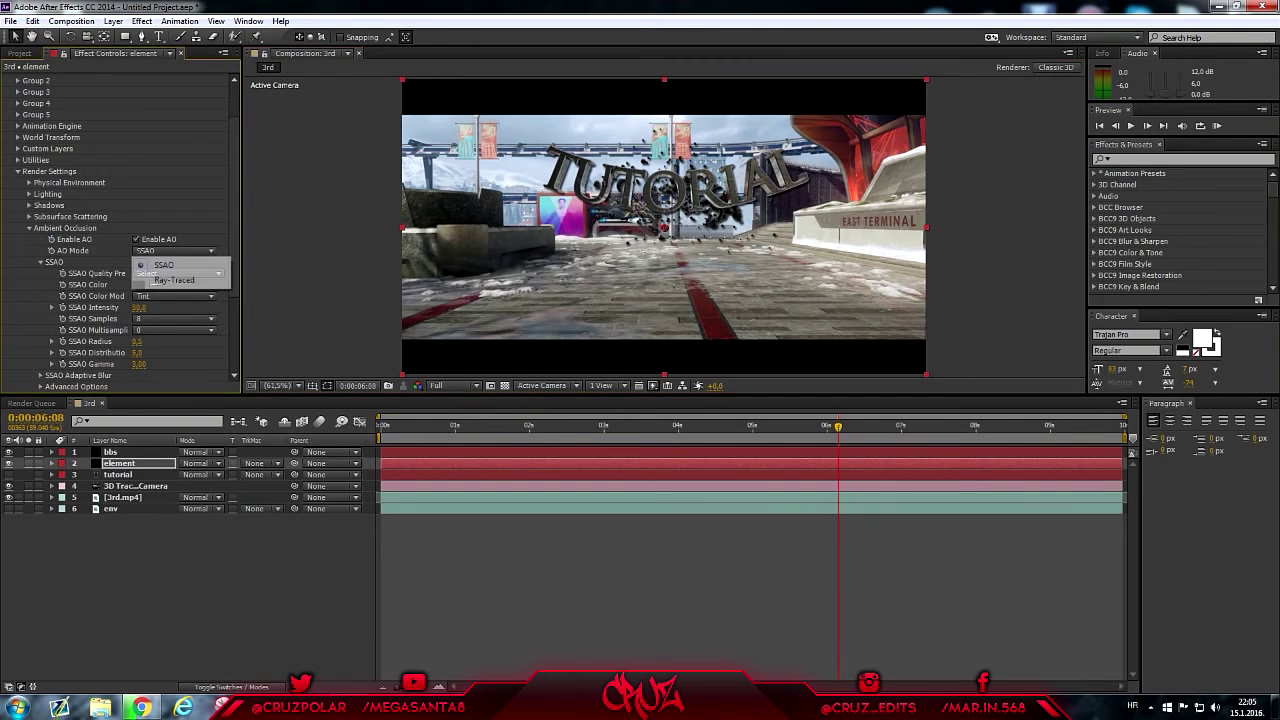
pyautogui.click(175, 280)
pyautogui.press('u')
pyautogui.press('u')
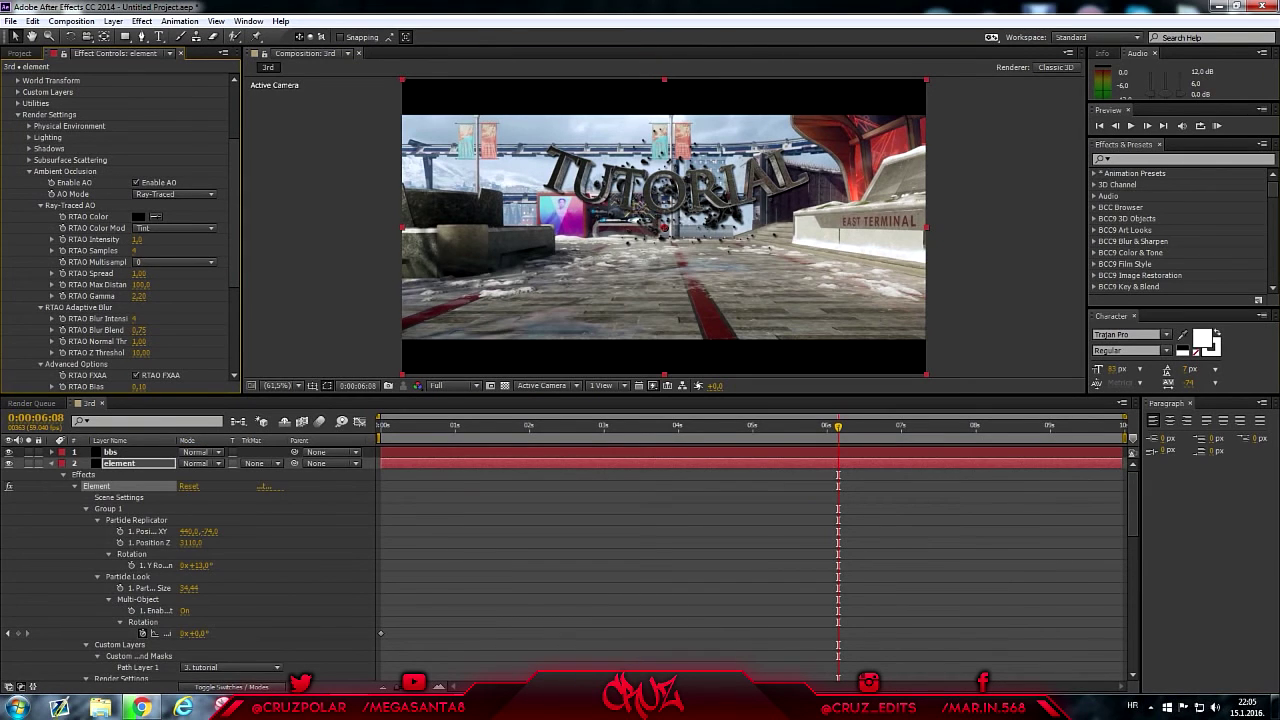
pyautogui.press('u')
pyautogui.press('u')
pyautogui.press('/')
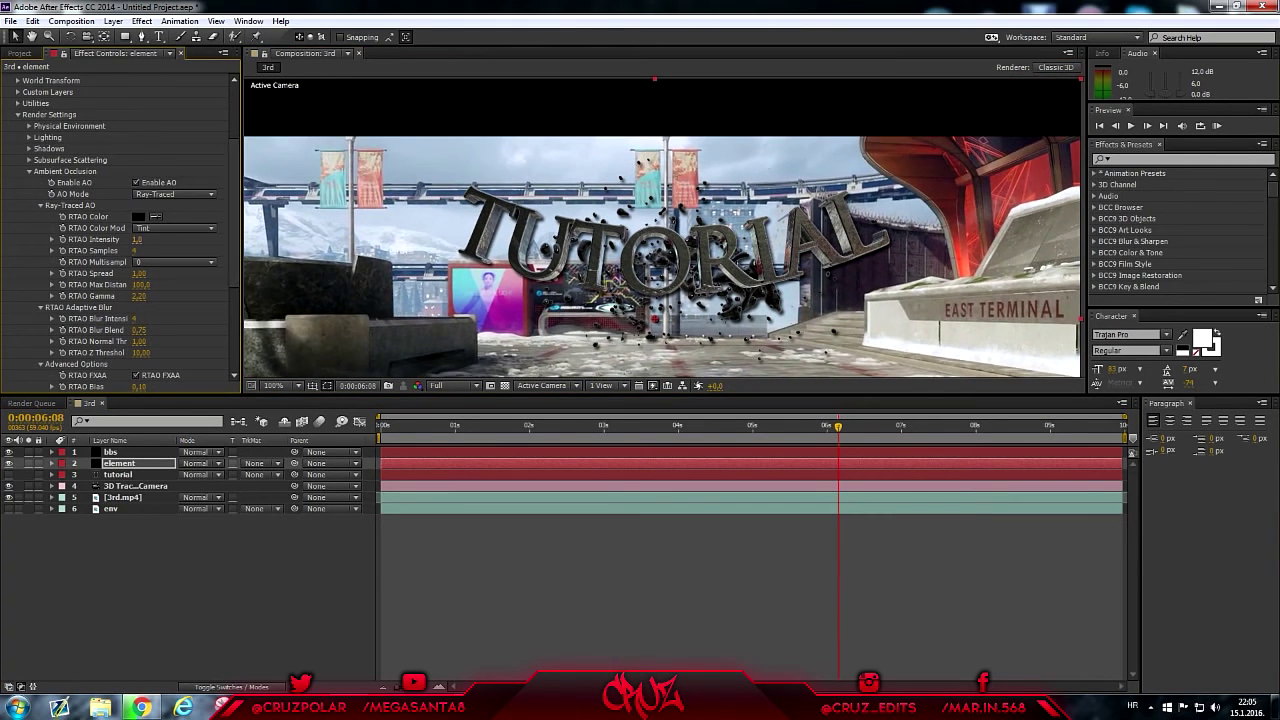
pyautogui.click(175, 194)
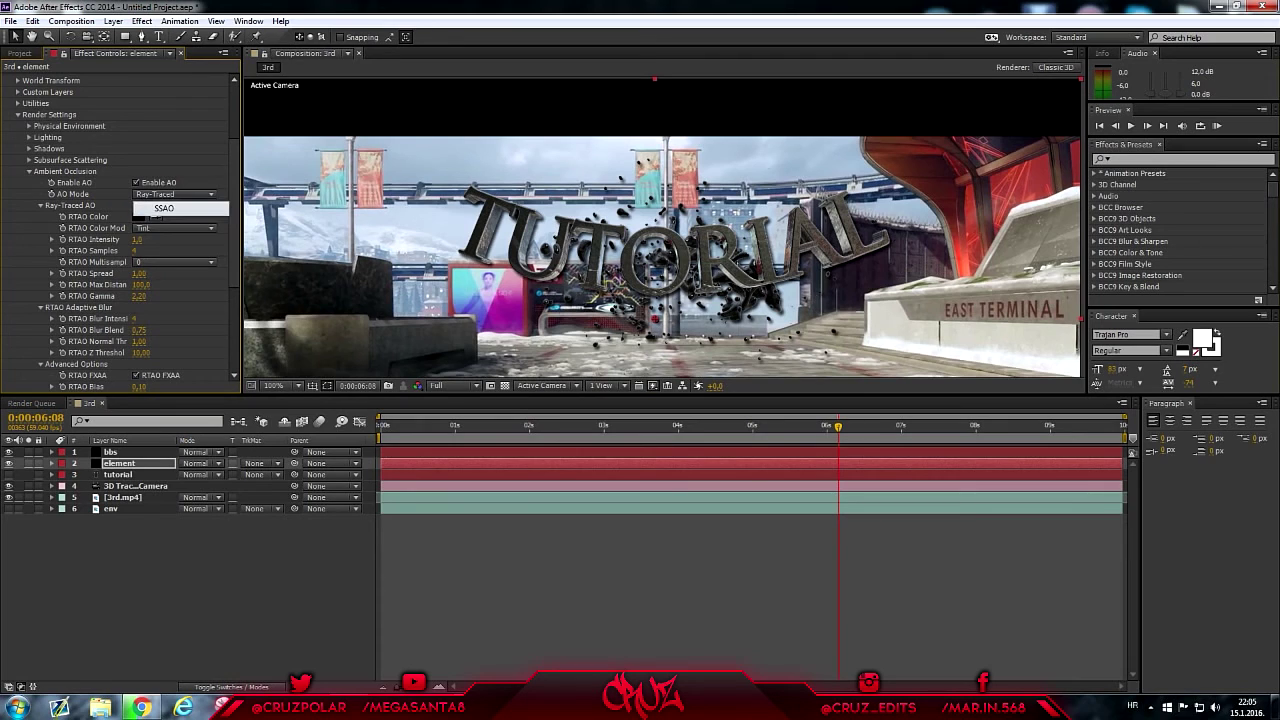
pyautogui.click(163, 208)
pyautogui.press('u')
pyautogui.press('u')
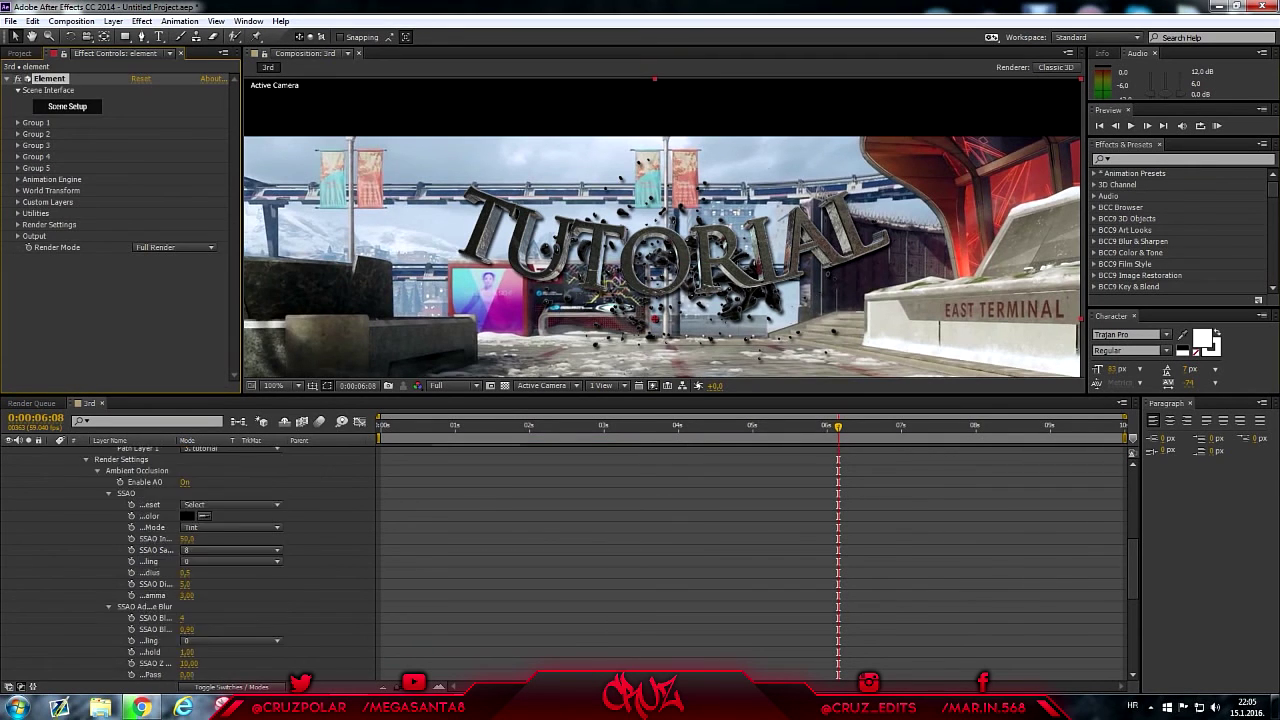
pyautogui.press('u')
pyautogui.press('u')
pyautogui.press('u')
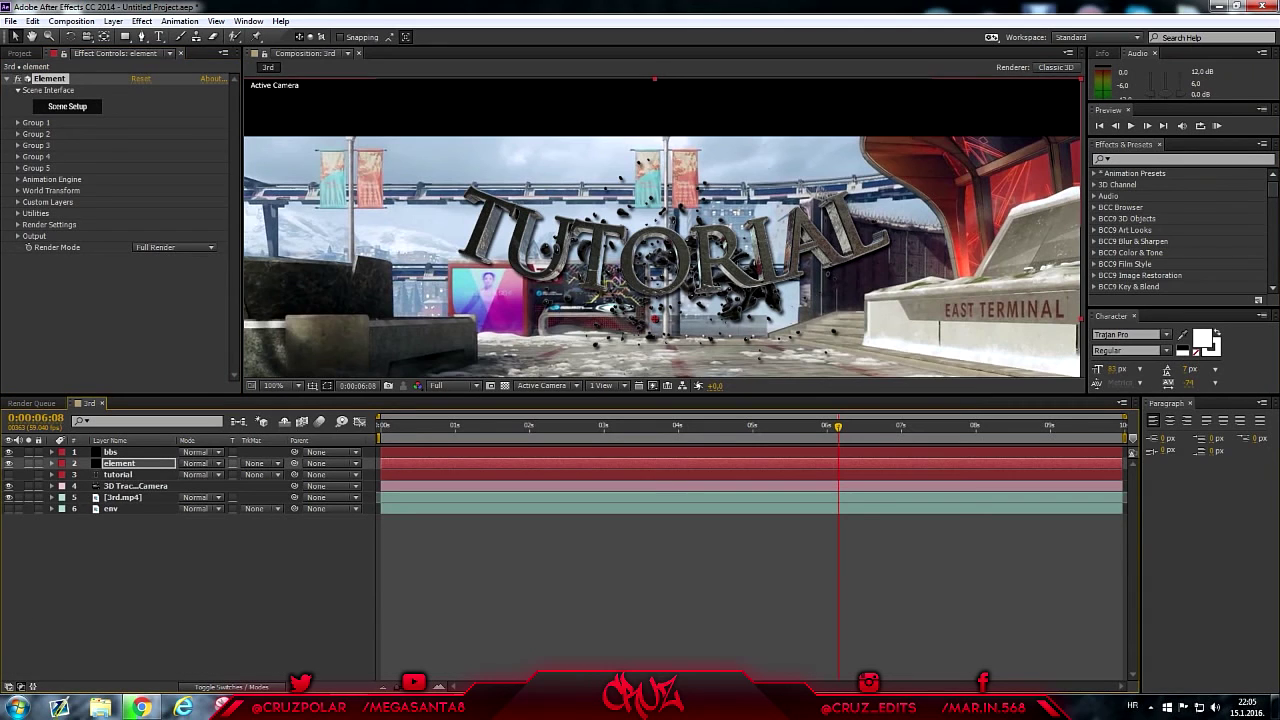
pyautogui.click(273, 385)
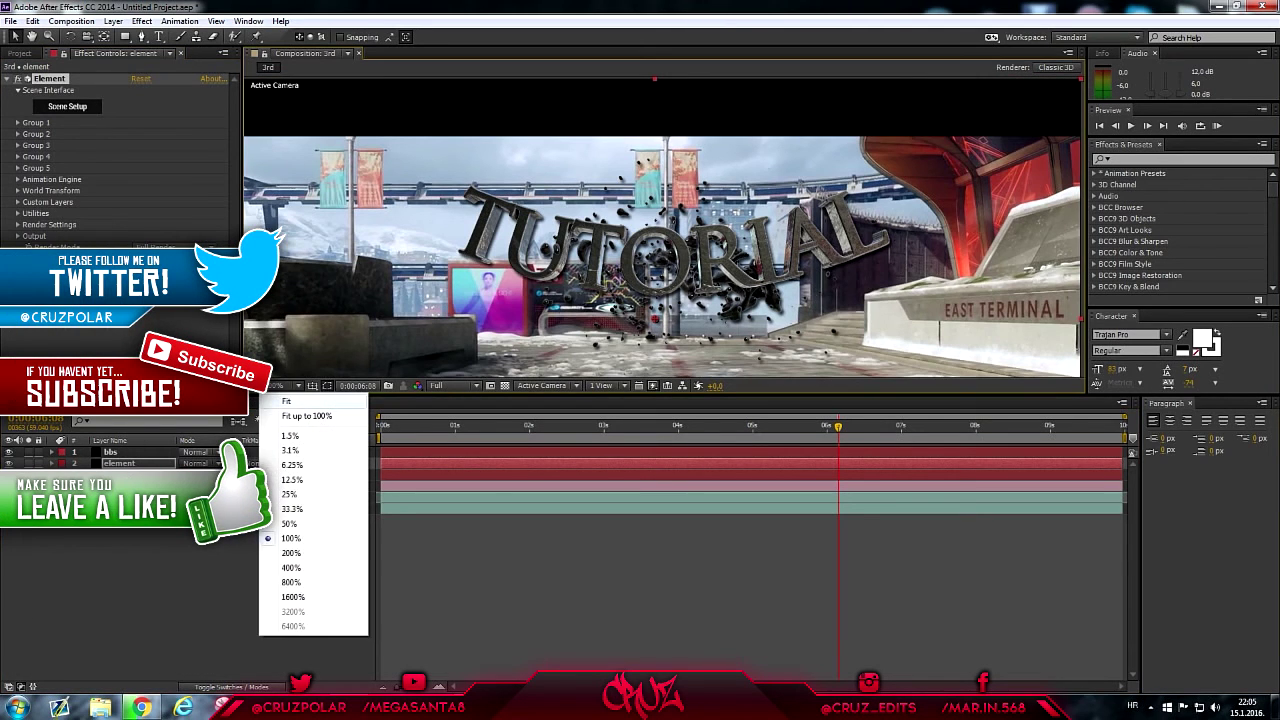
# Step: Fit the composition in the viewer and restore the Action! recorder window
pyautogui.click(300, 408)
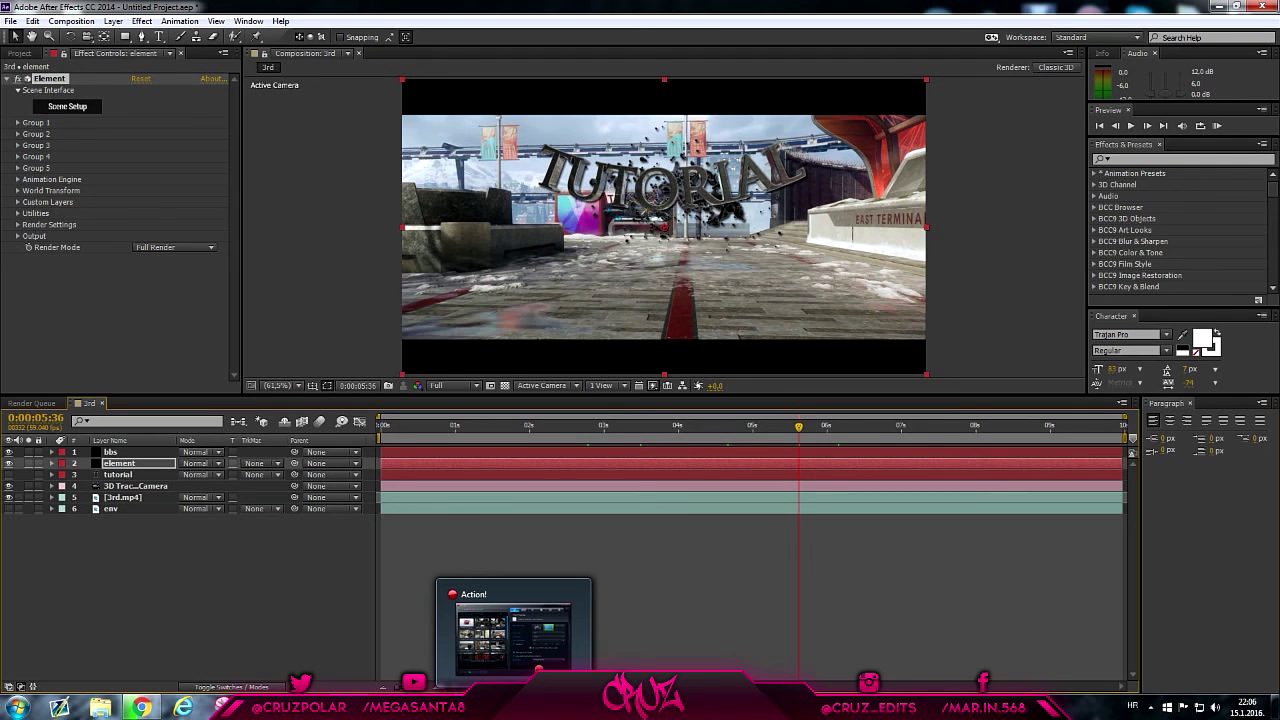
pyautogui.click(513, 635)
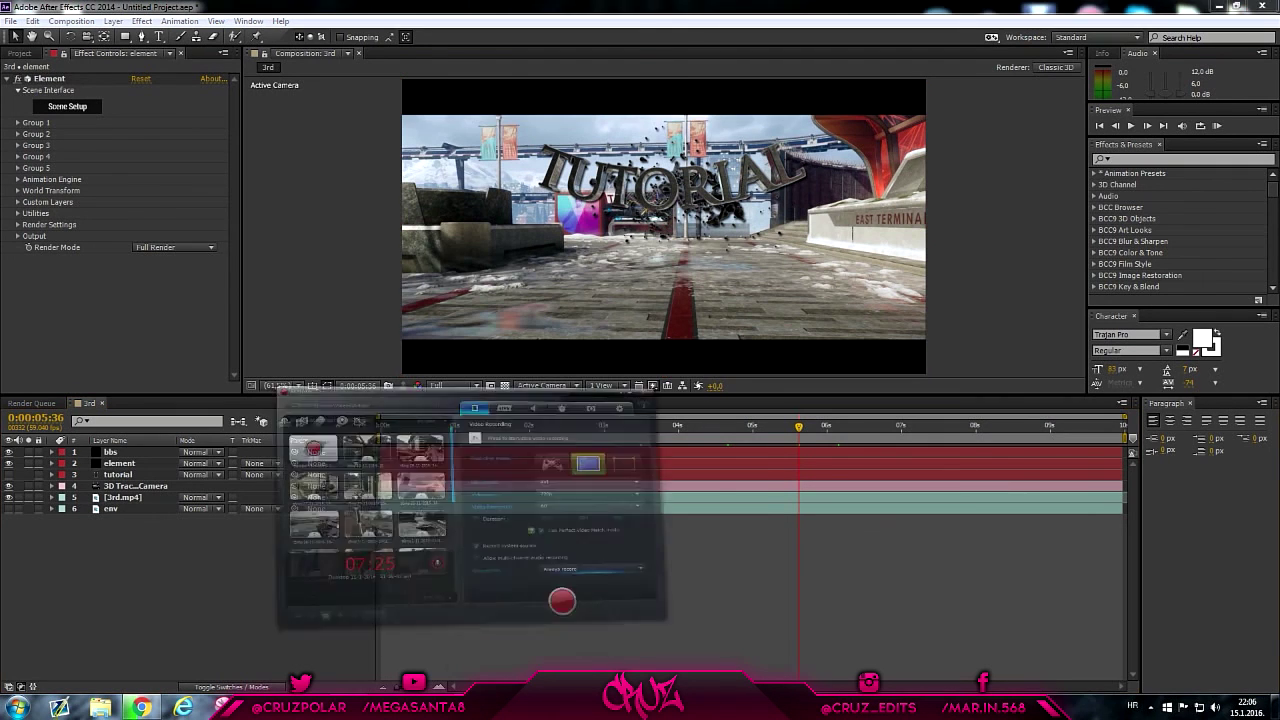